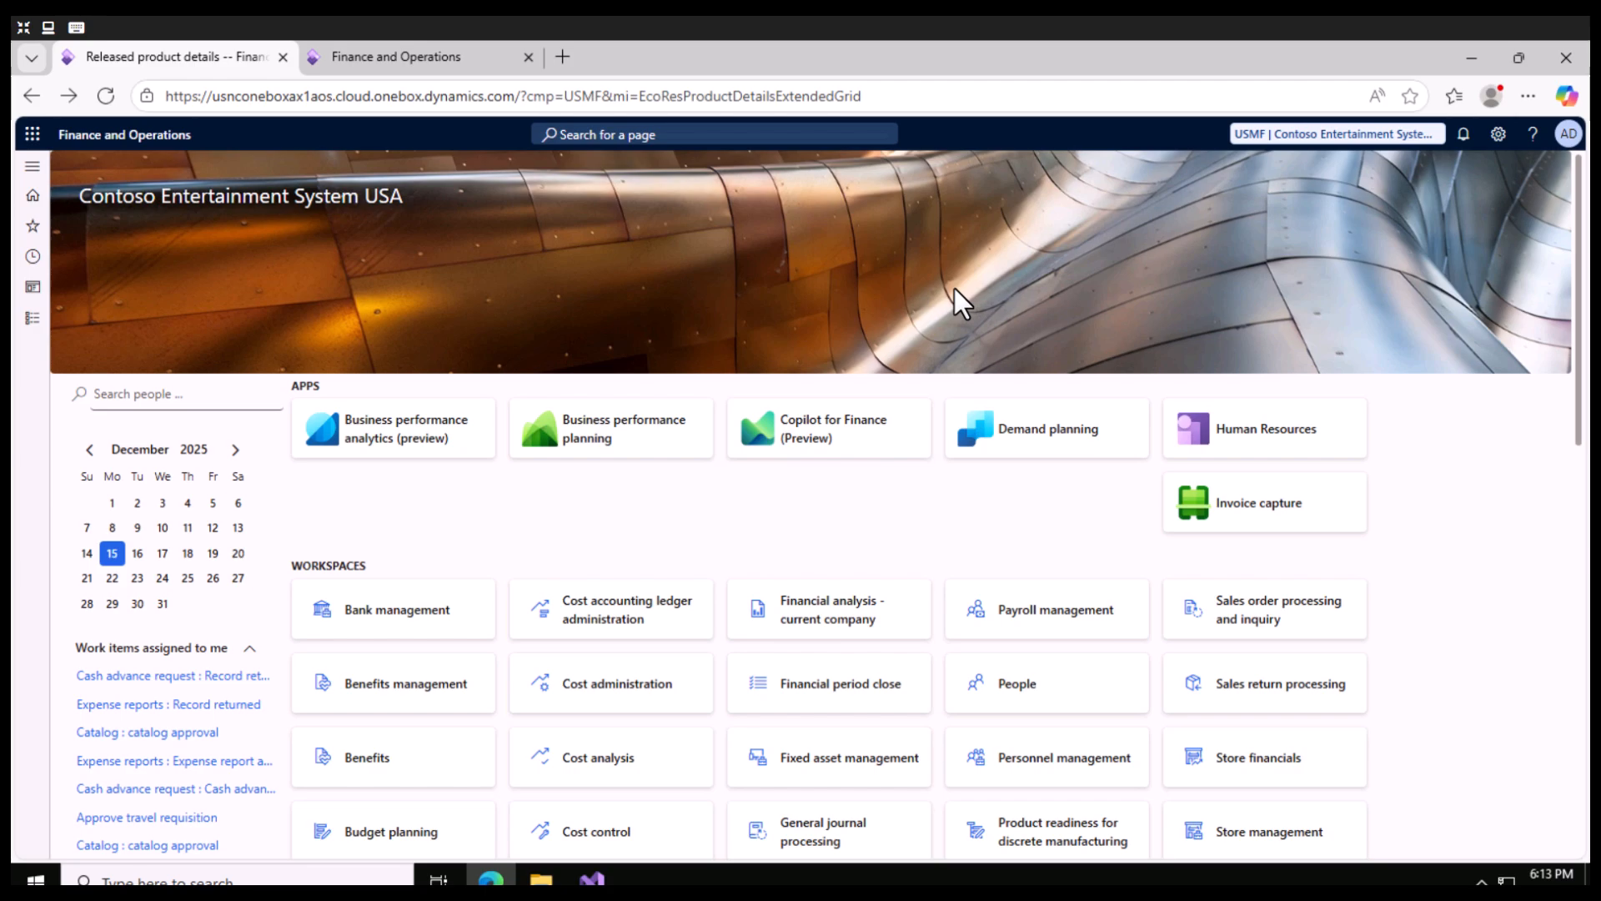
- Open the list of all sales quotations in the Sales and marketing module
{"action": "left_click", "coordinate": [32, 318]}
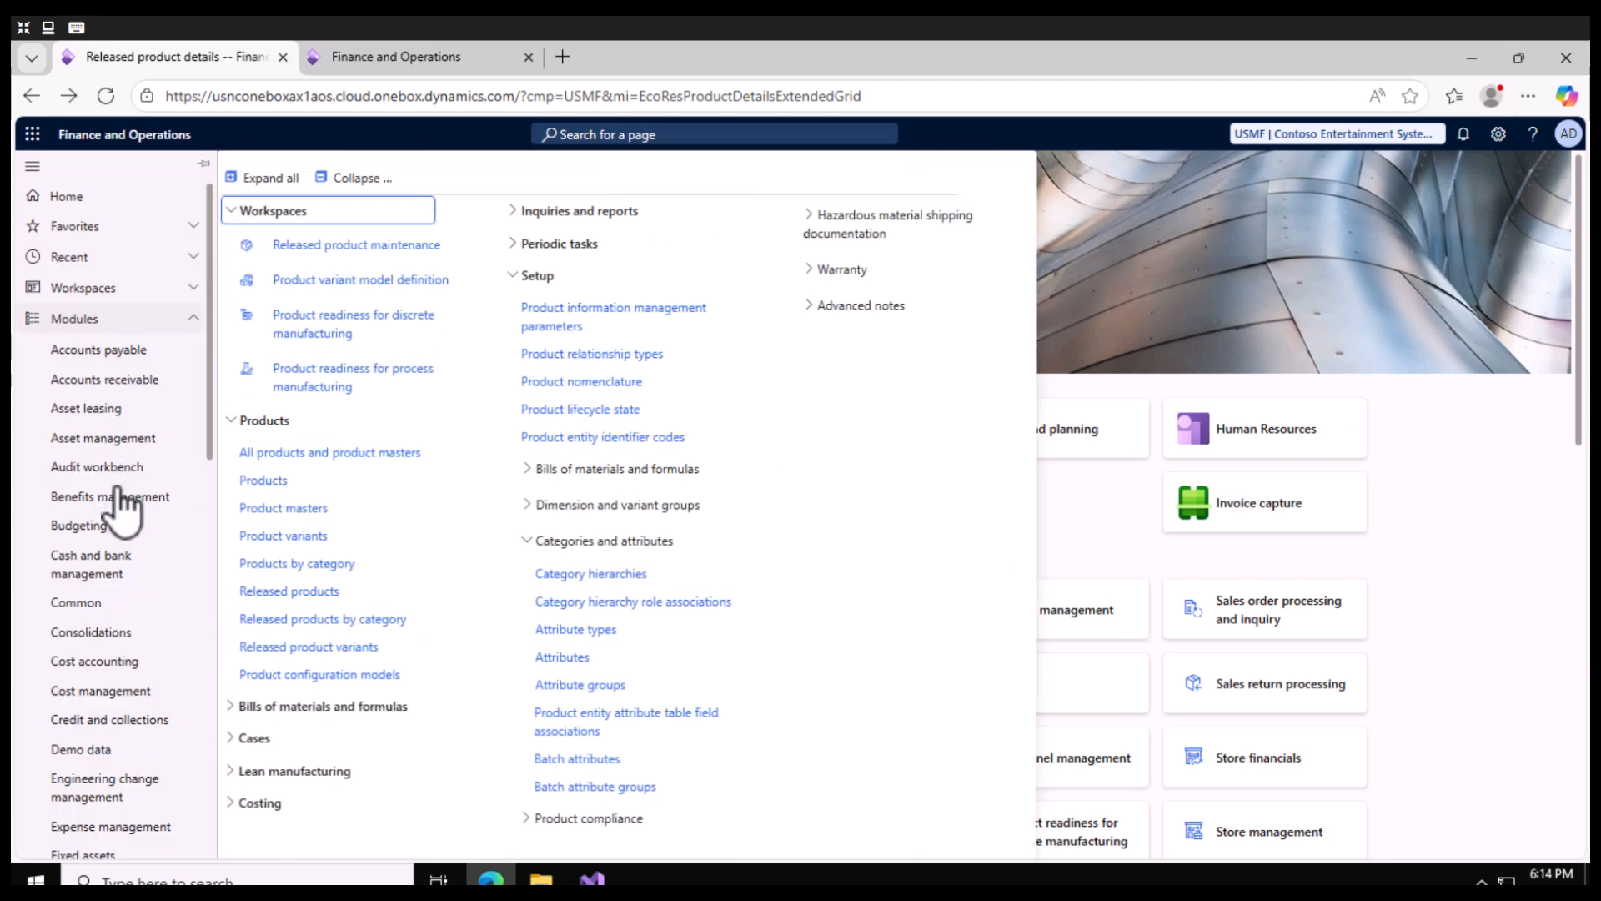
{"action": "scroll", "coordinate": [108, 522], "scroll_direction": "down", "scroll_amount": 8}
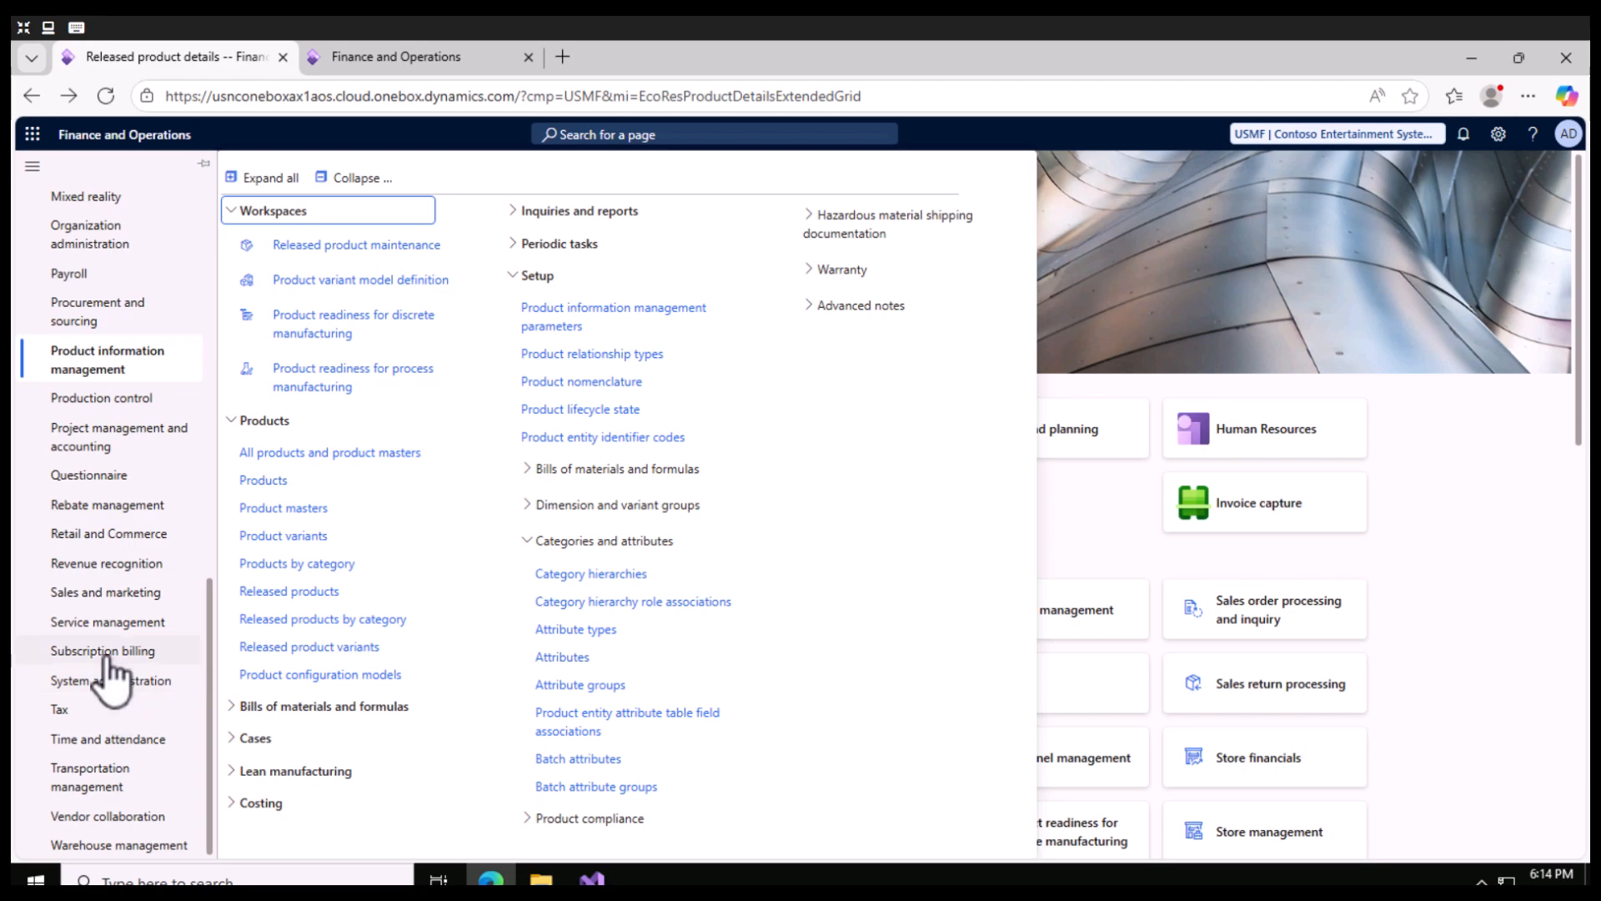
{"action": "left_click", "coordinate": [116, 594]}
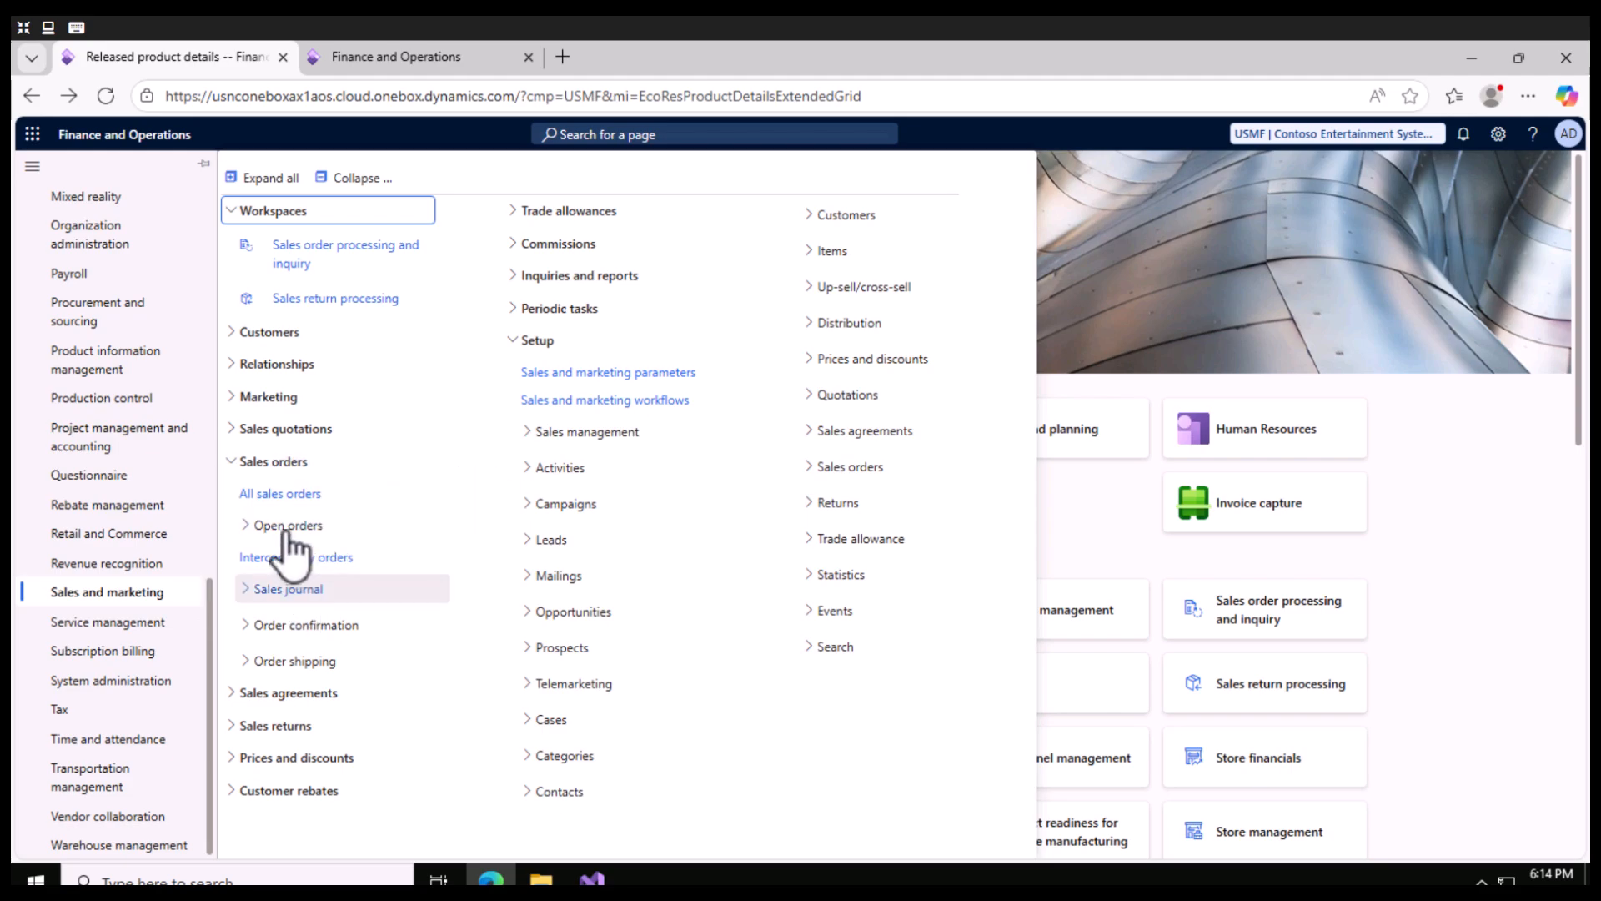
{"action": "left_click", "coordinate": [354, 177]}
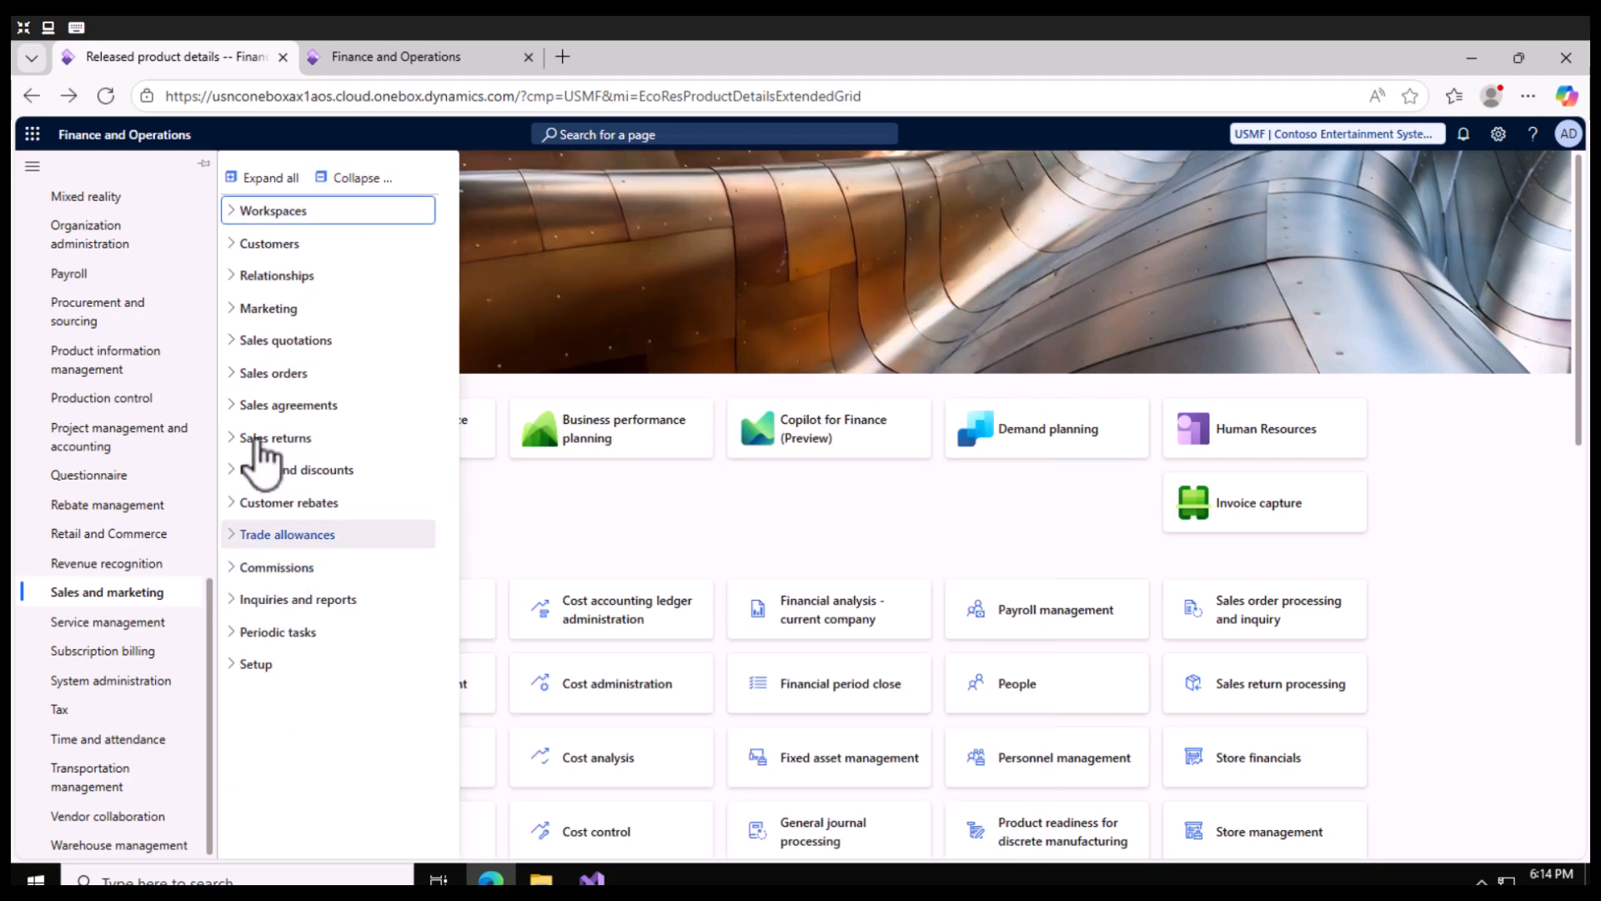
{"action": "left_click", "coordinate": [243, 343]}
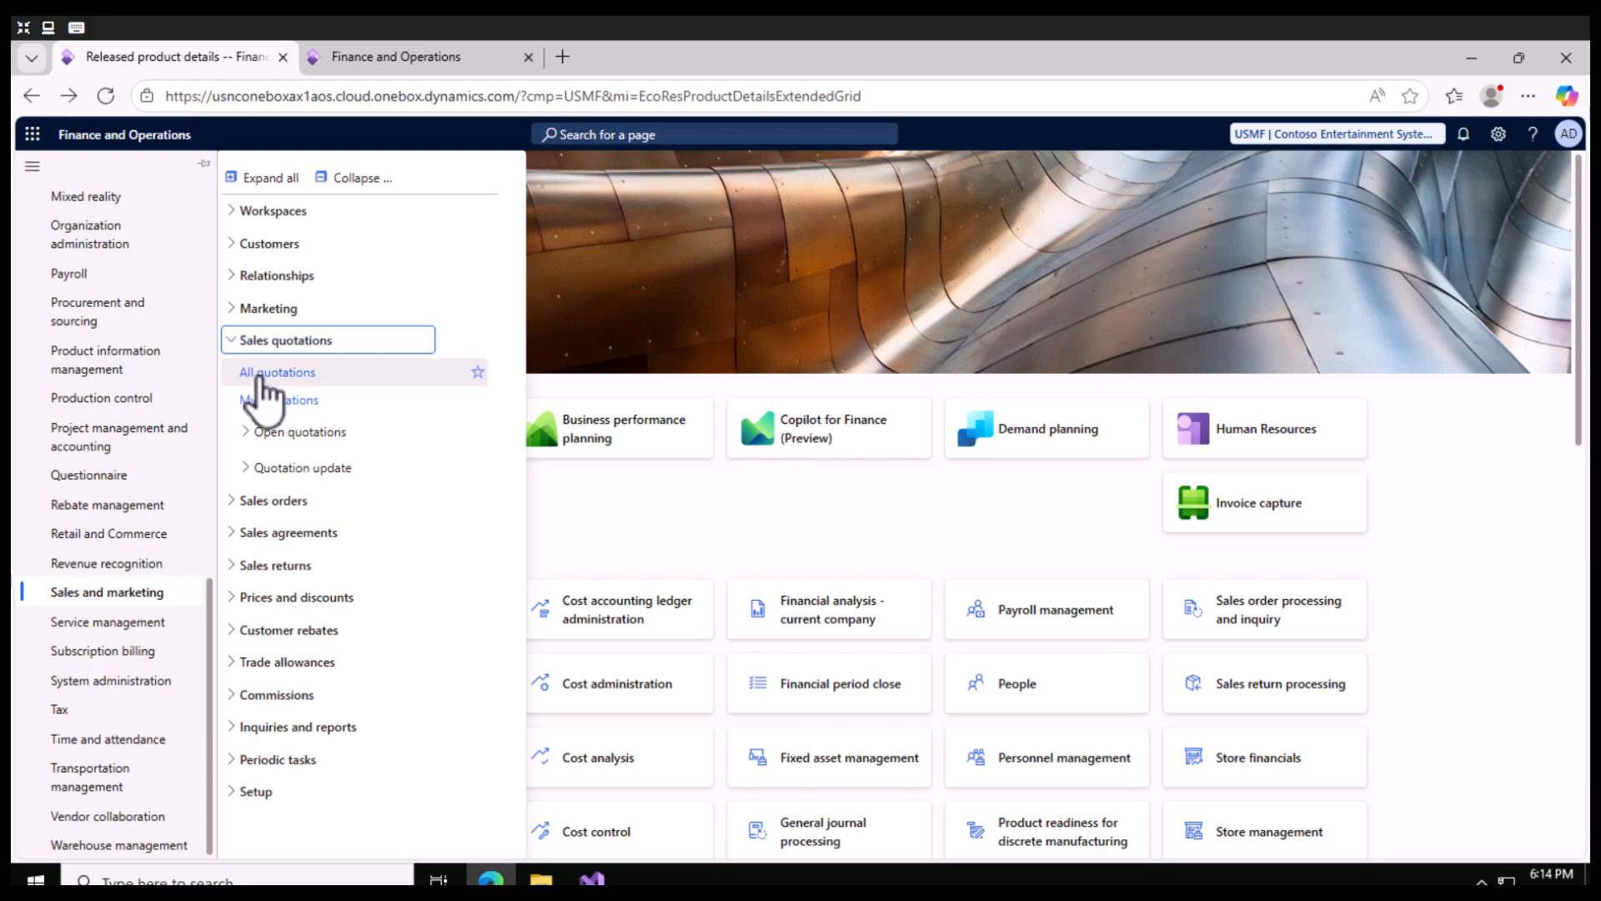
{"action": "left_click", "coordinate": [264, 375]}
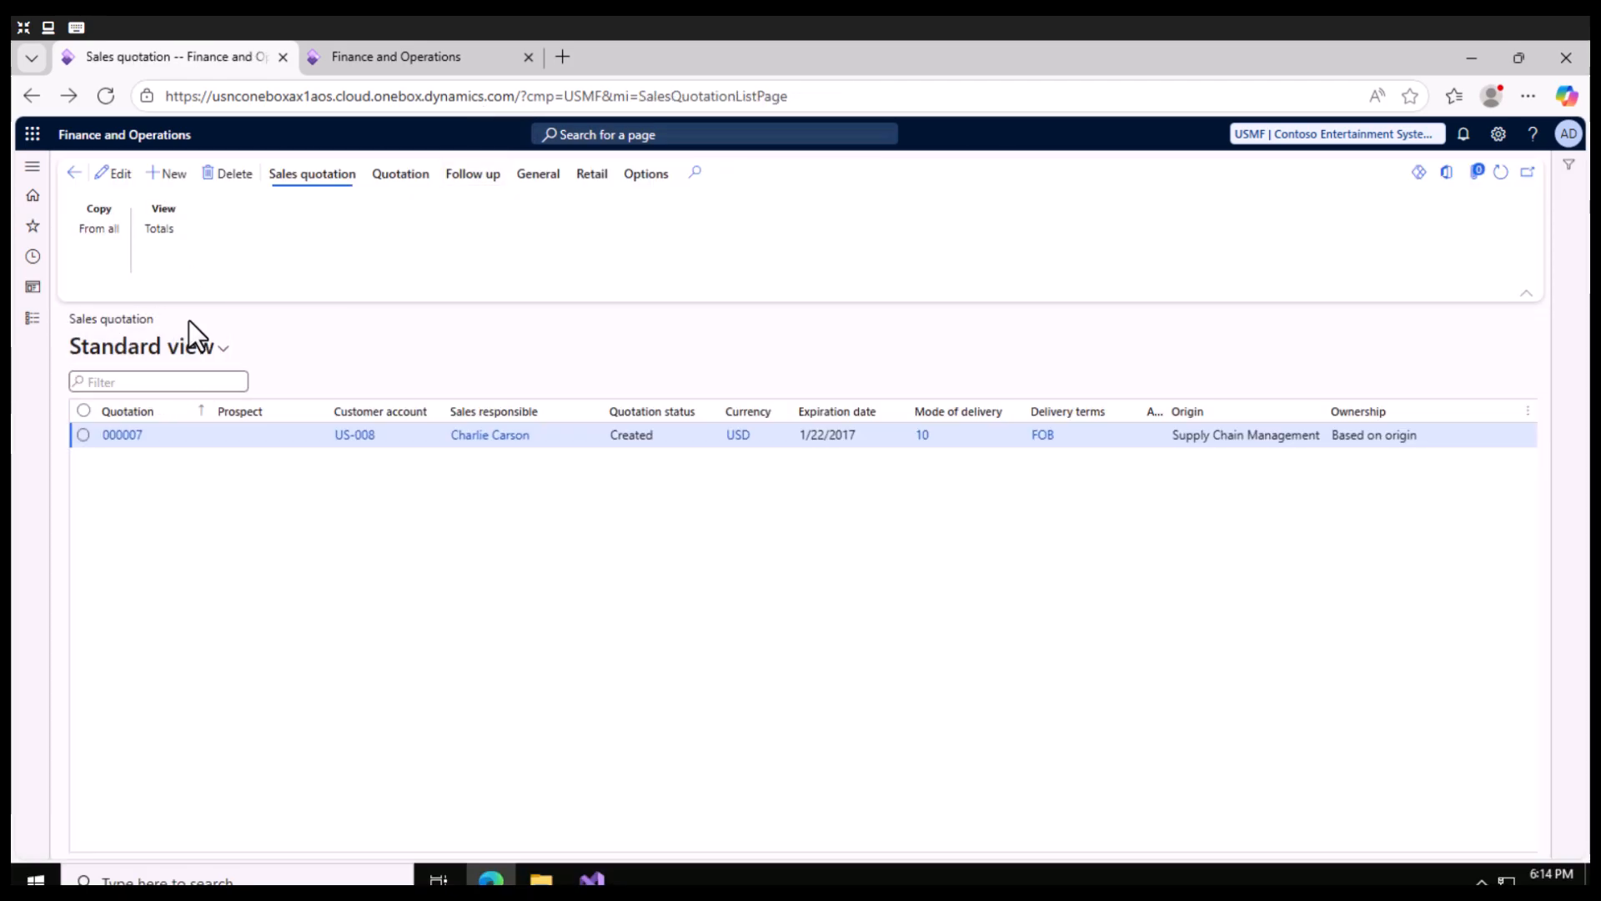
- Start a new sales quotation and set its account type to Customer
{"action": "left_click", "coordinate": [171, 175]}
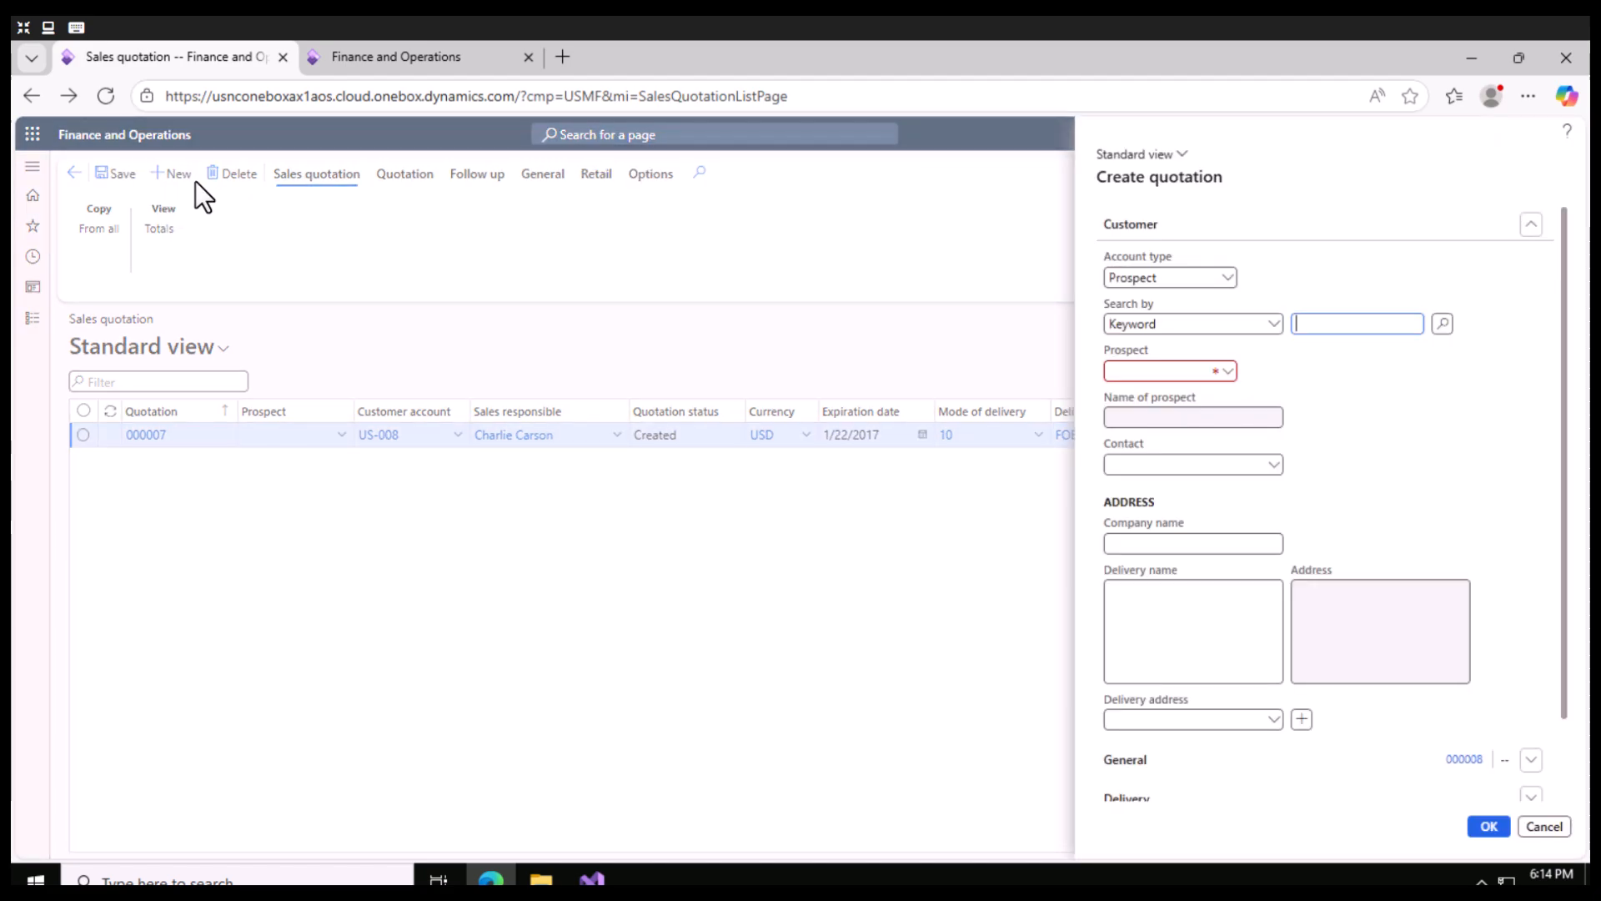
{"action": "left_click", "coordinate": [1337, 225]}
{"action": "left_click", "coordinate": [1235, 232]}
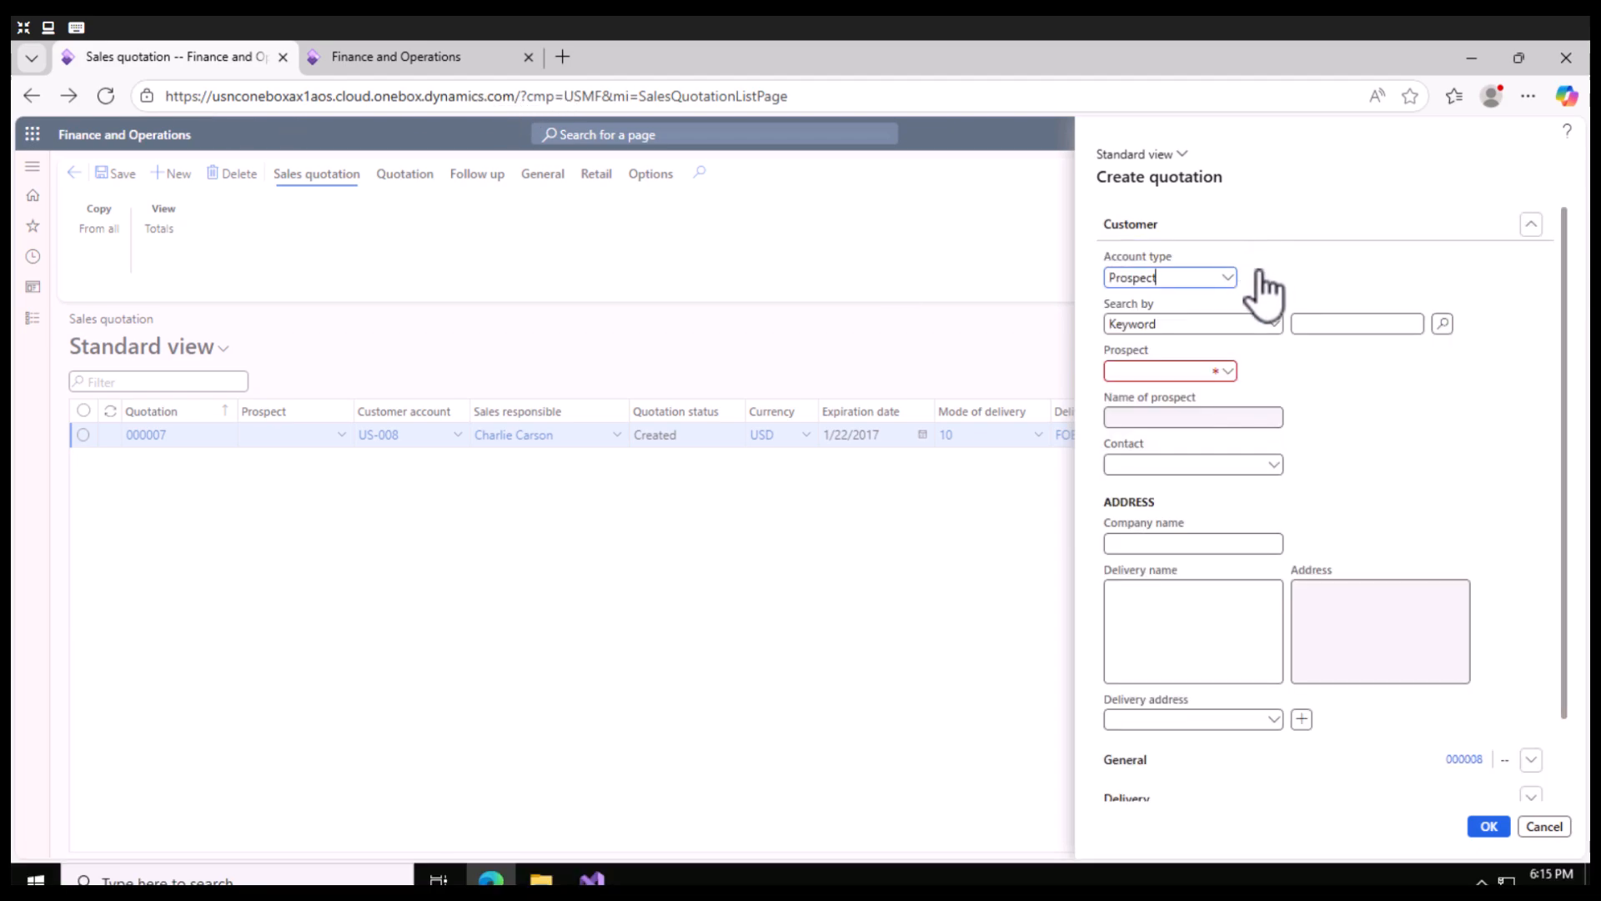
{"action": "left_click", "coordinate": [1228, 278]}
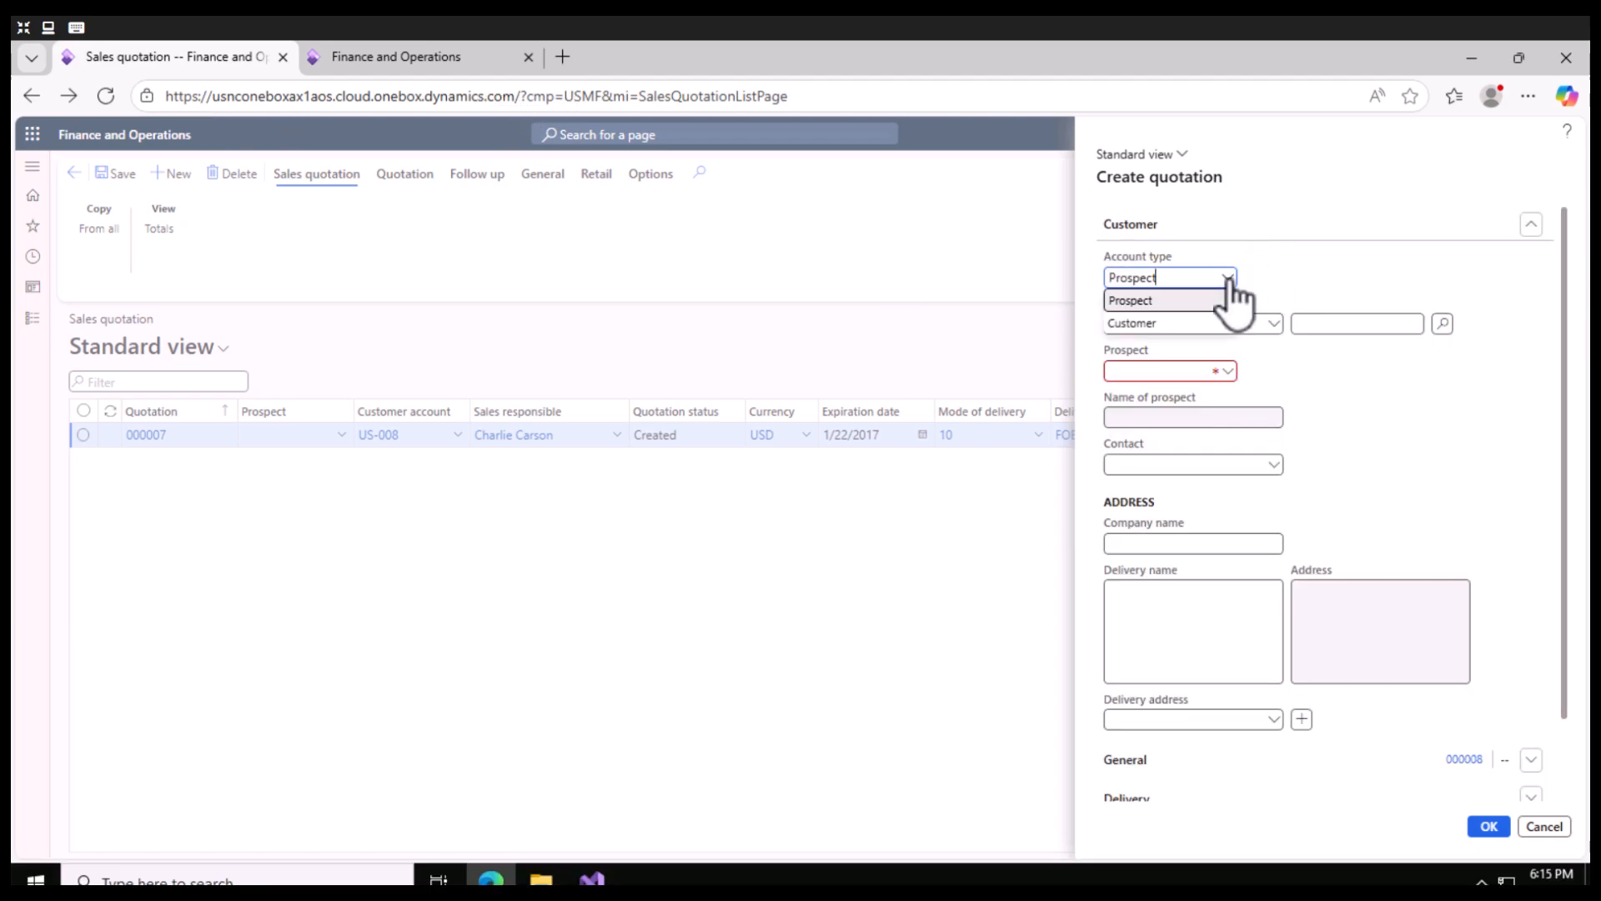
{"action": "left_click", "coordinate": [1164, 324]}
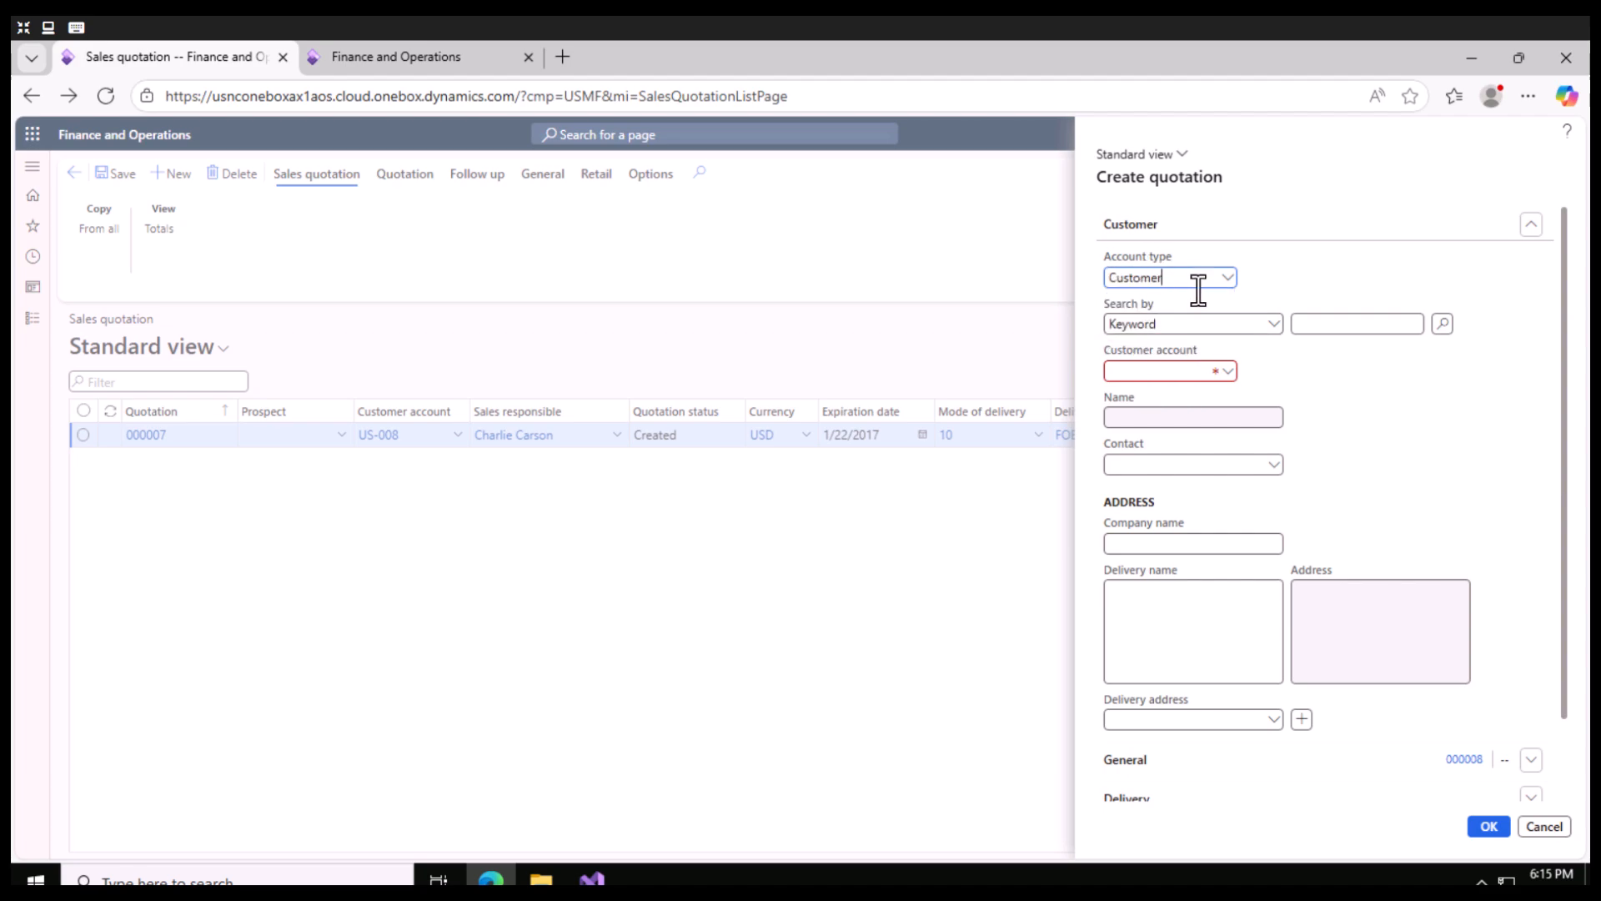
- Choose Forest Wholesales as the customer account and create the quotation
{"action": "left_click", "coordinate": [1226, 372]}
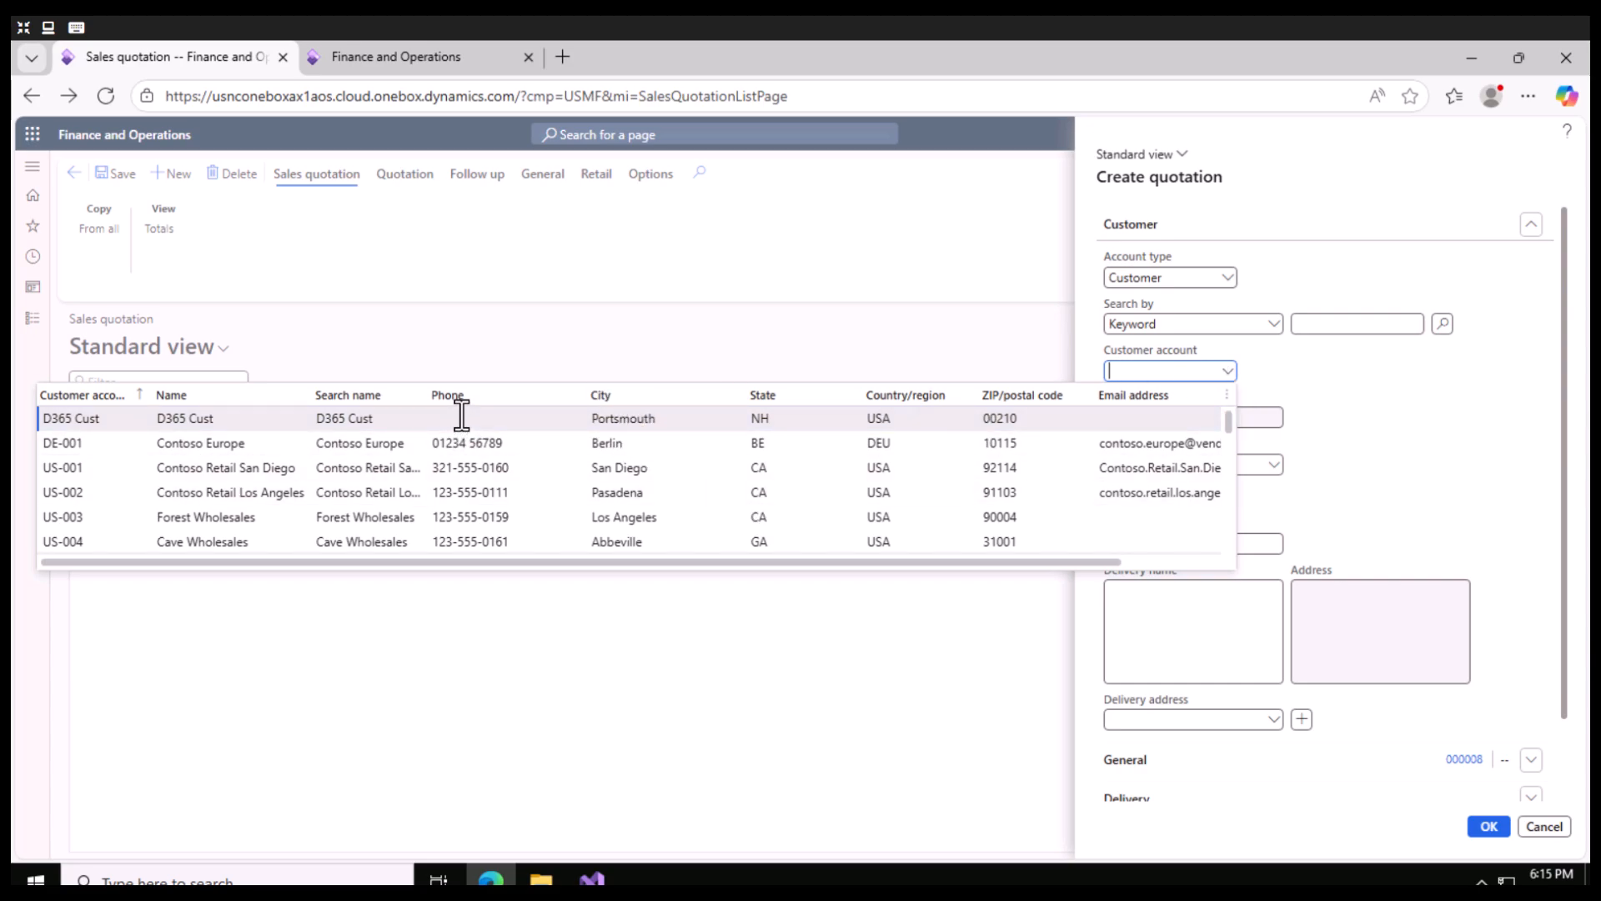
{"action": "left_click", "coordinate": [462, 517]}
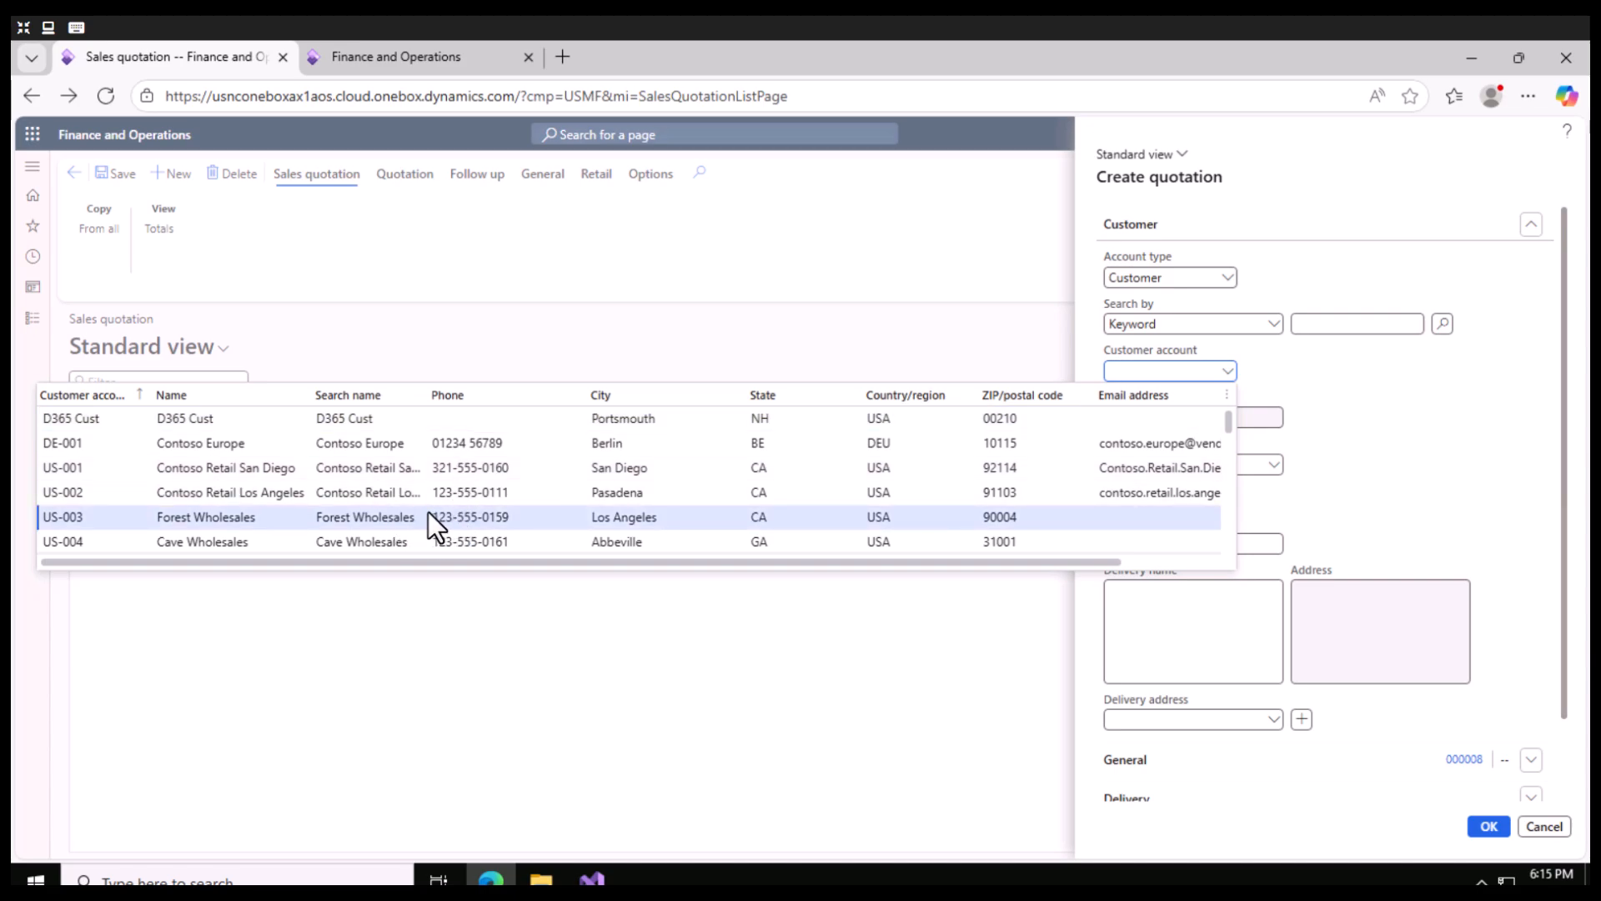
{"action": "left_click", "coordinate": [428, 516]}
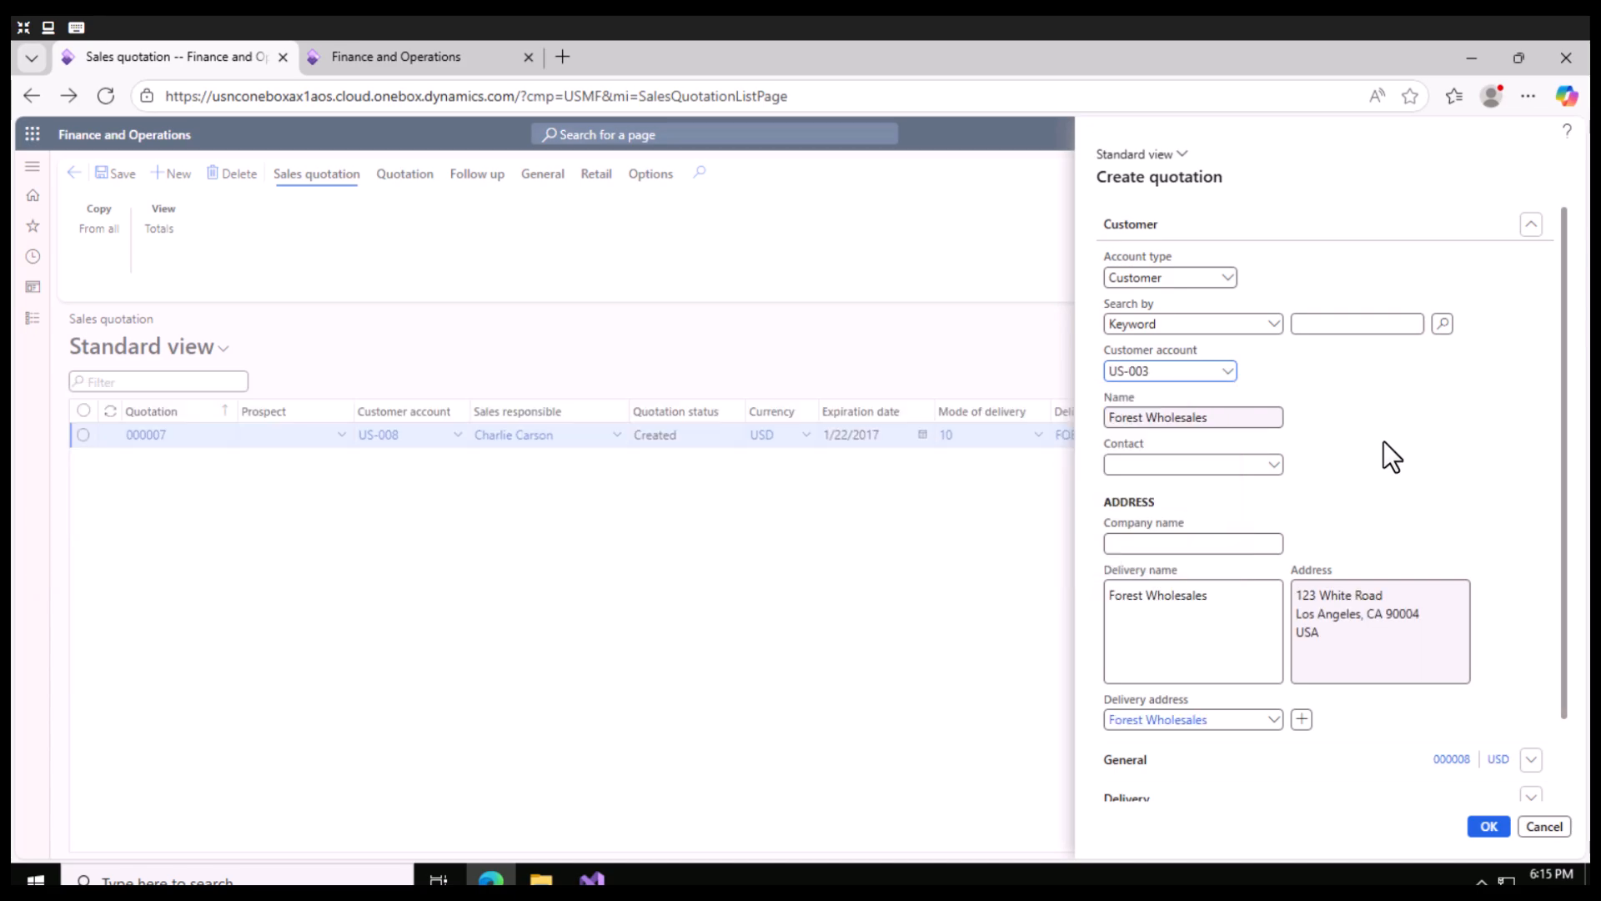
{"action": "scroll", "coordinate": [1409, 667], "scroll_direction": "down", "scroll_amount": 2}
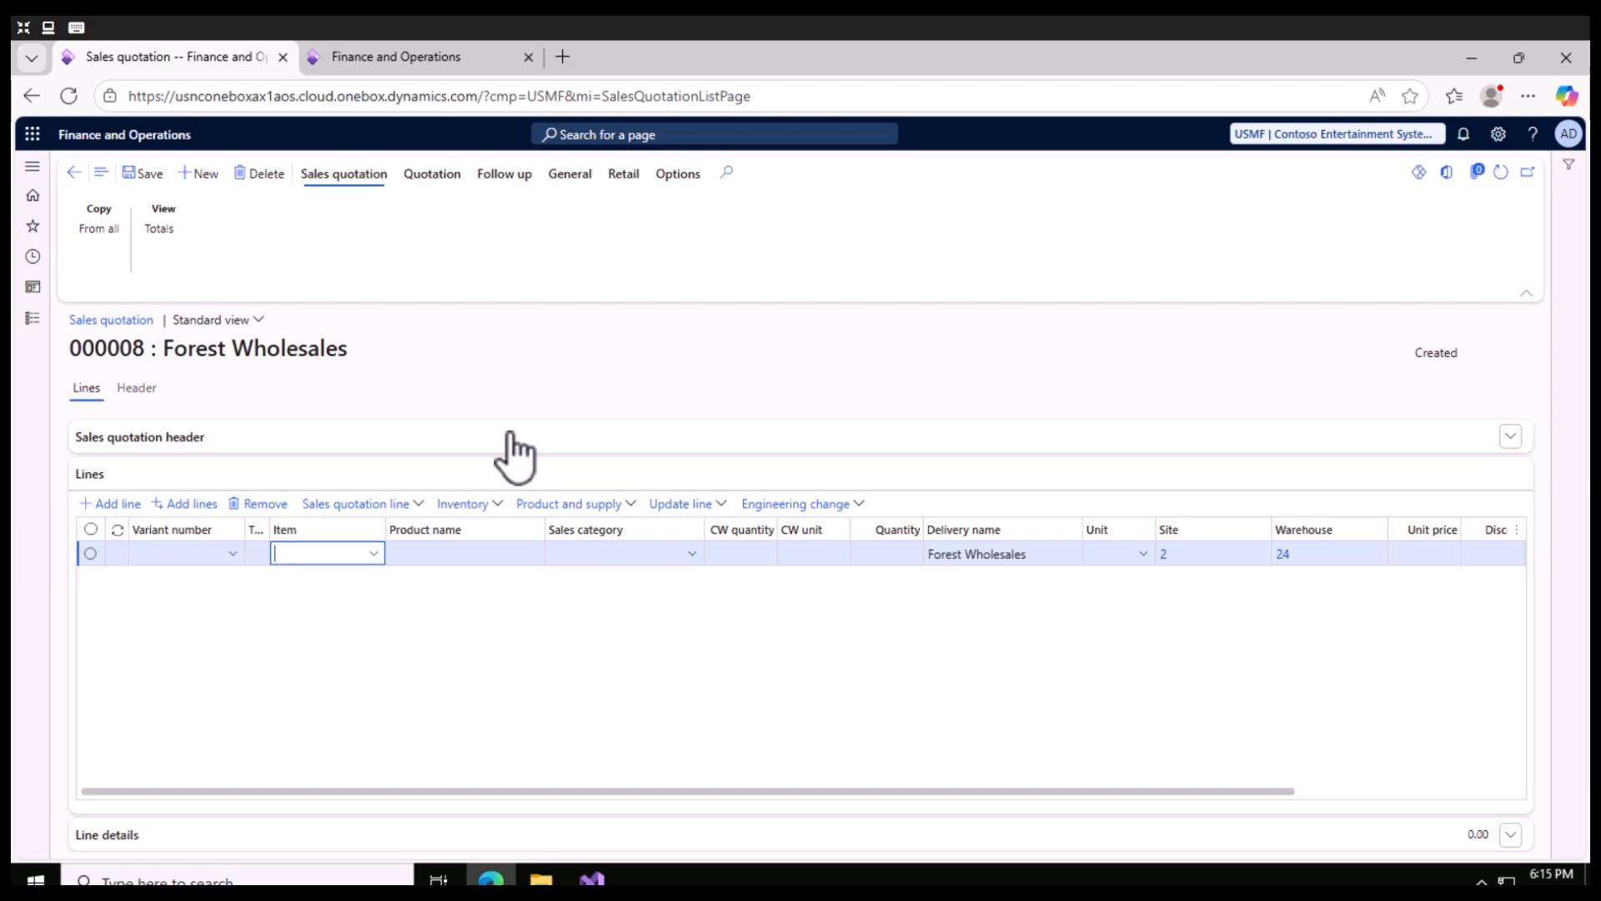
- Select item M0005 (Enclosure) for the first line of the quotation
{"action": "left_click", "coordinate": [344, 558]}
{"action": "left_click", "coordinate": [375, 555]}
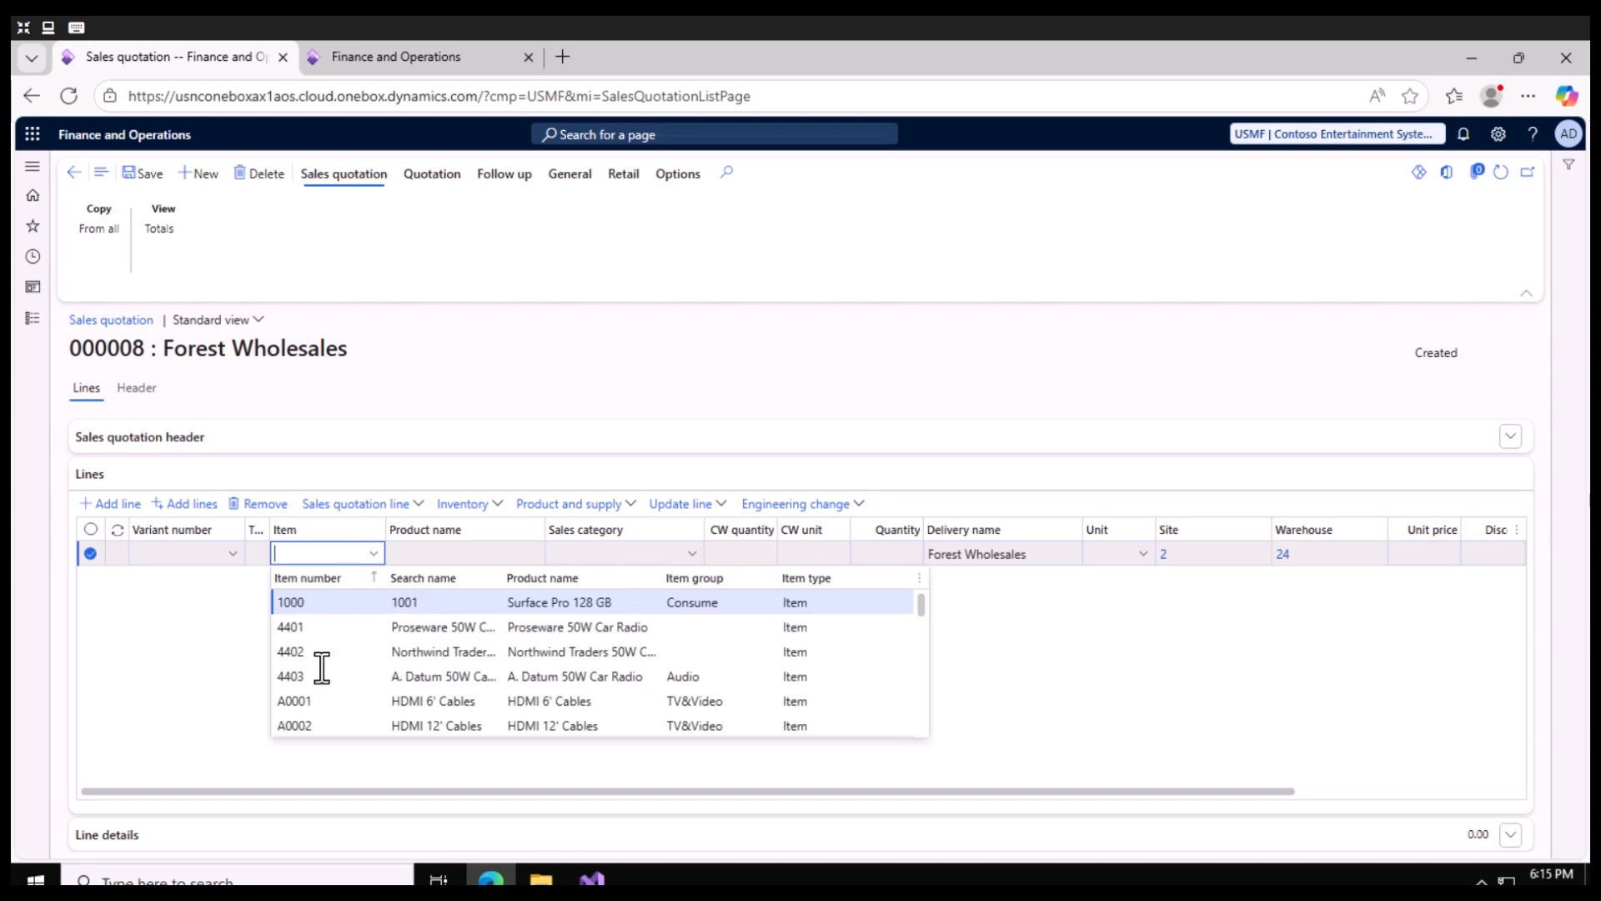
{"action": "scroll", "coordinate": [314, 667], "scroll_direction": "down", "scroll_amount": 2}
{"action": "scroll", "coordinate": [313, 668], "scroll_direction": "down", "scroll_amount": 5}
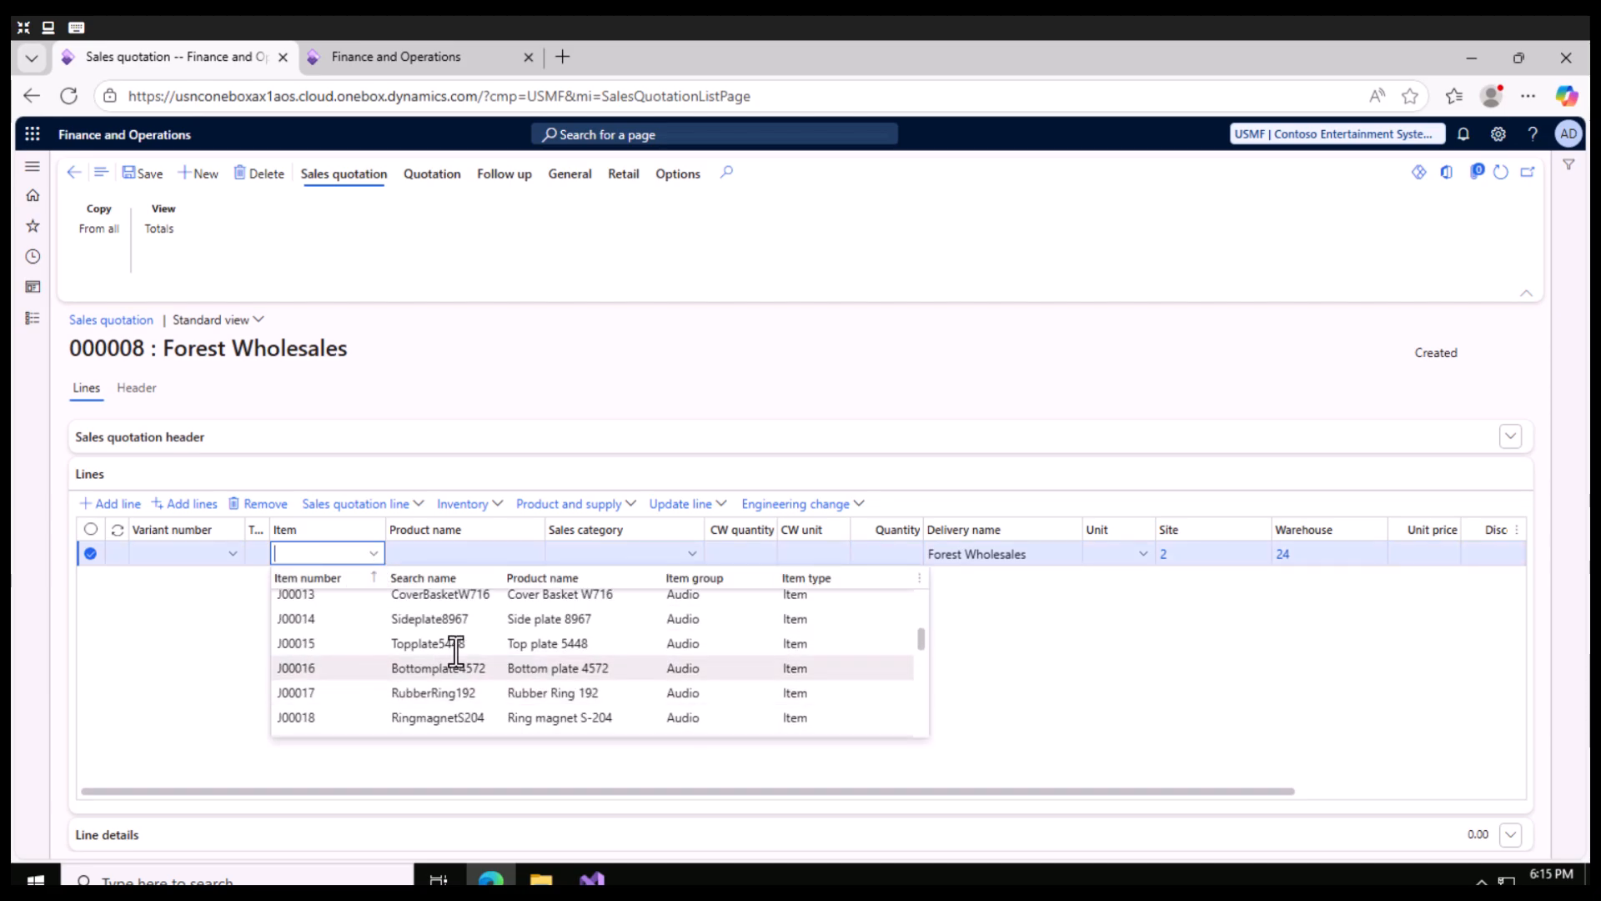
{"action": "scroll", "coordinate": [479, 654], "scroll_direction": "down", "scroll_amount": 2}
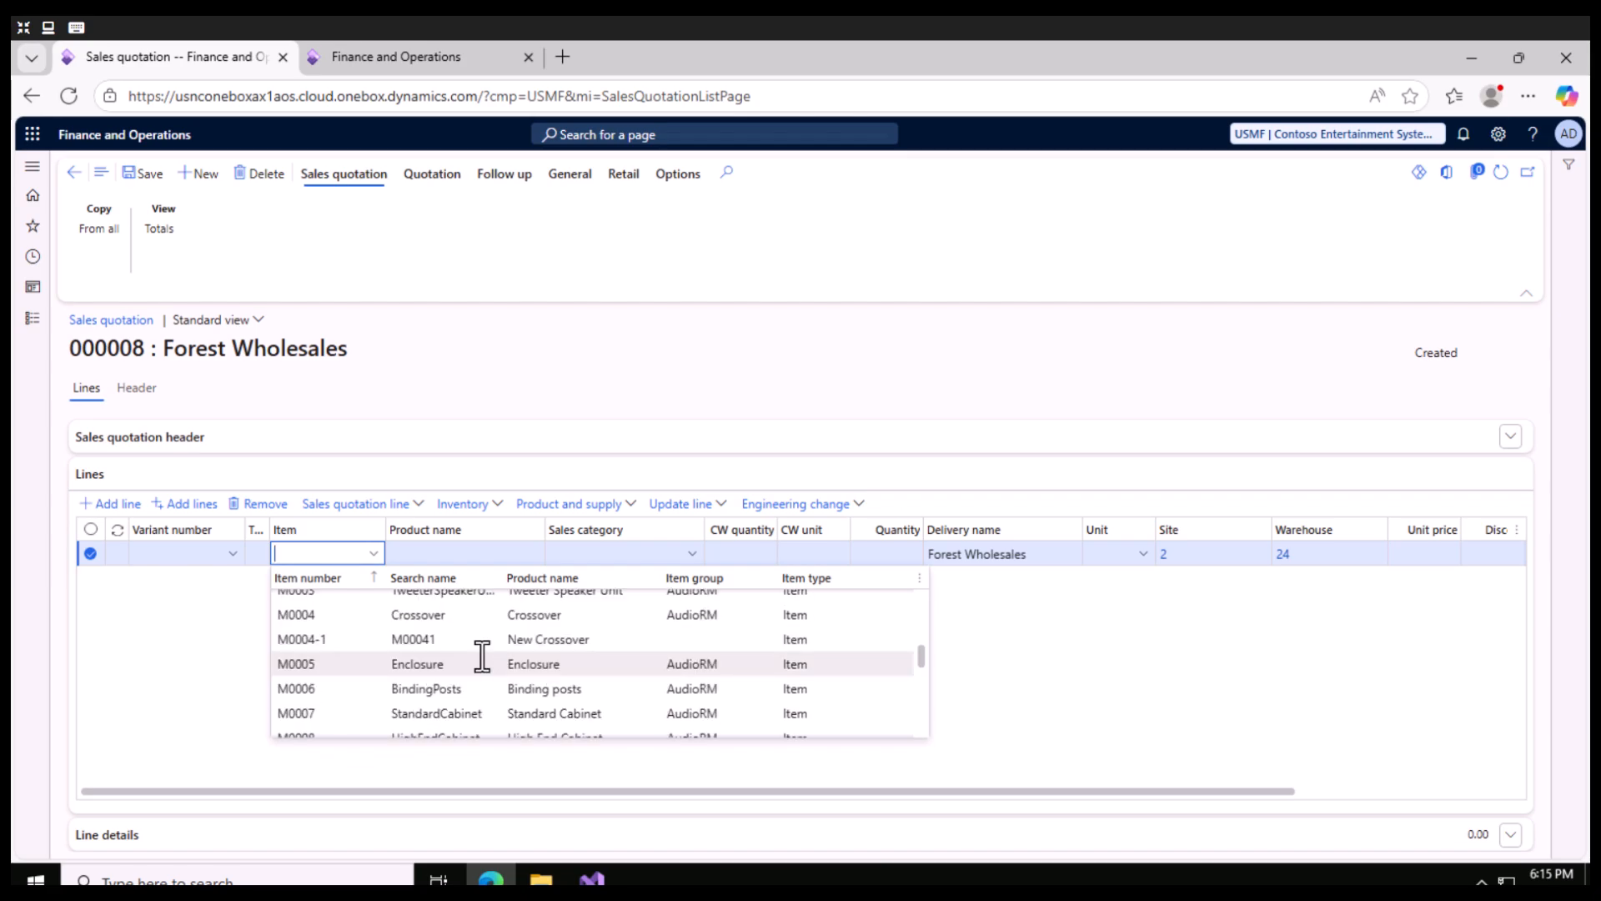
{"action": "left_click", "coordinate": [337, 666]}
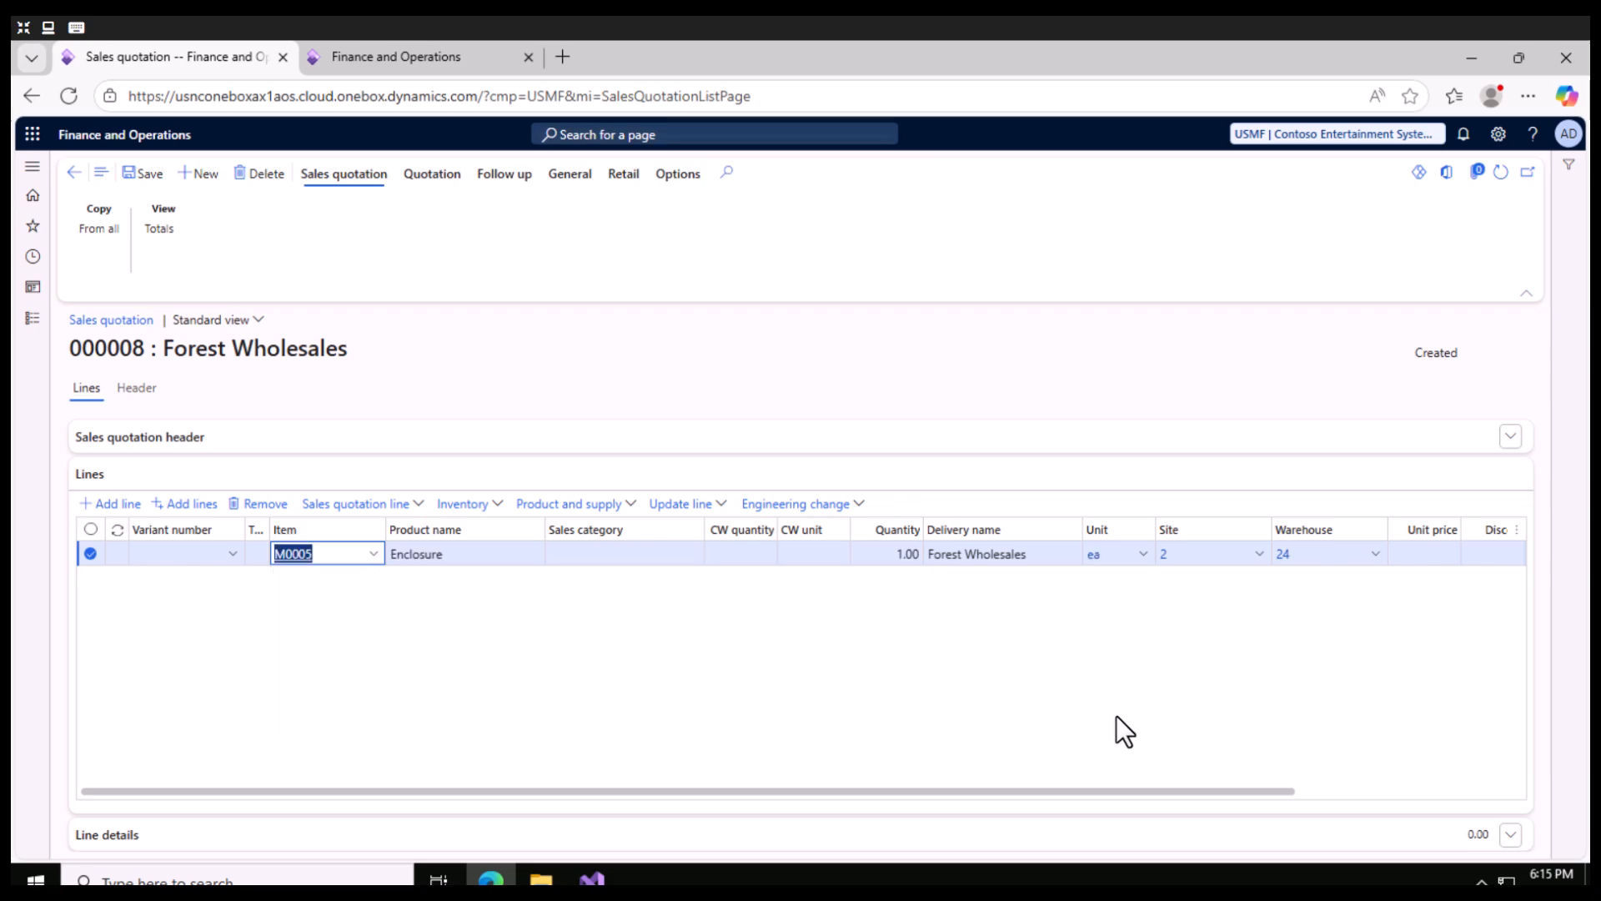
- Examine the Enclosure line's details, including its address and product dimensions
{"action": "left_click_drag", "start_coordinate": [1125, 789], "coordinate": [1449, 769]}
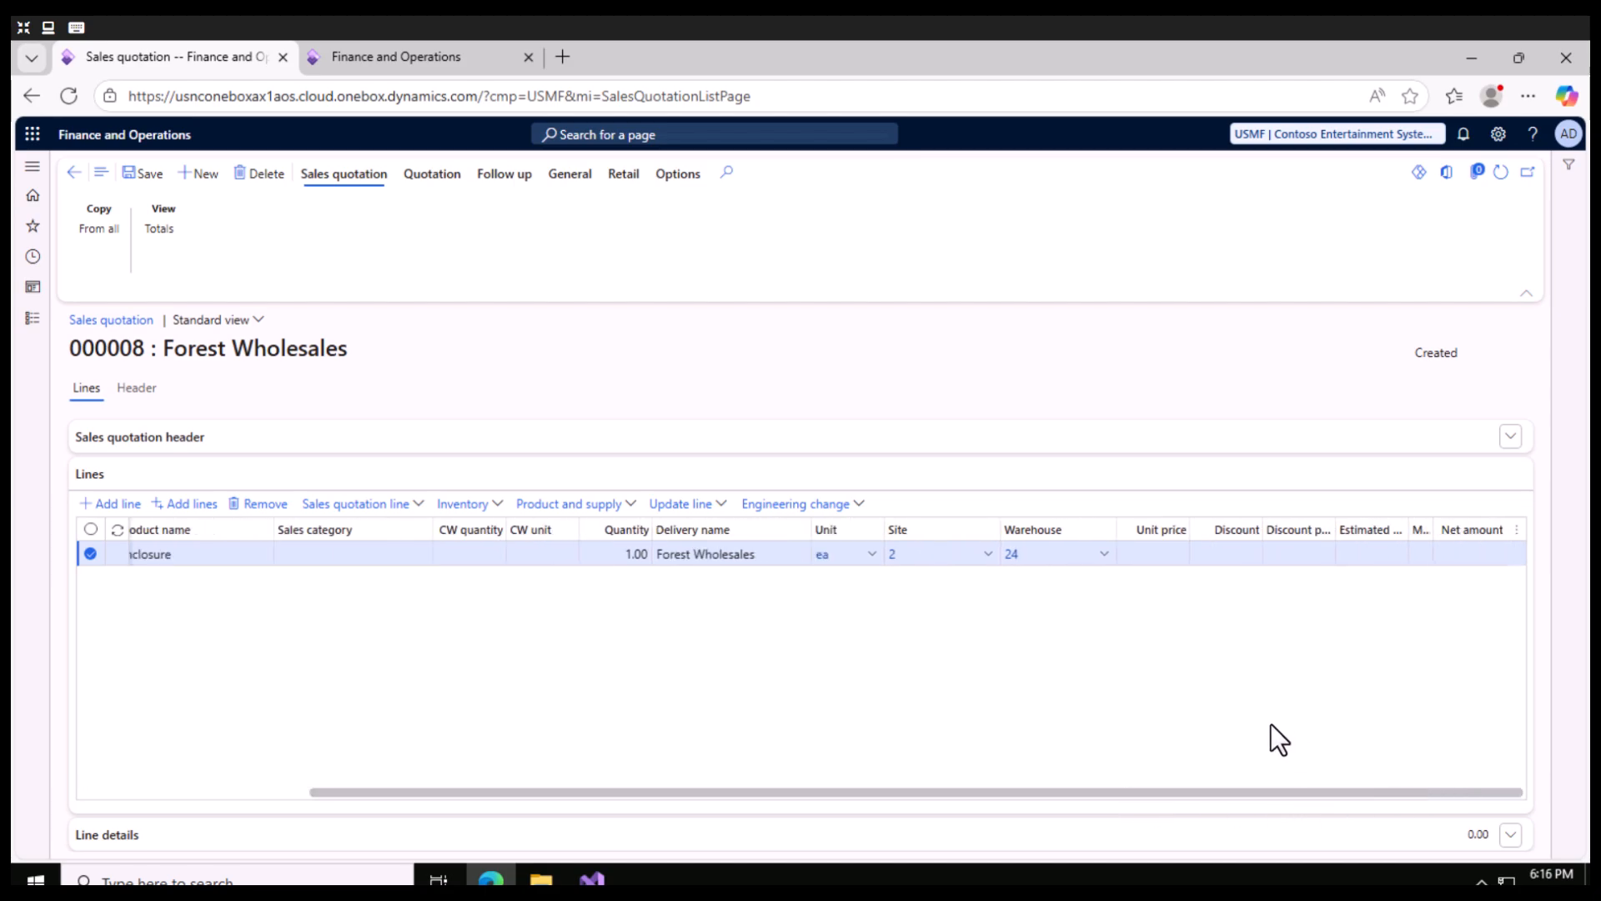
{"action": "left_click", "coordinate": [1211, 840]}
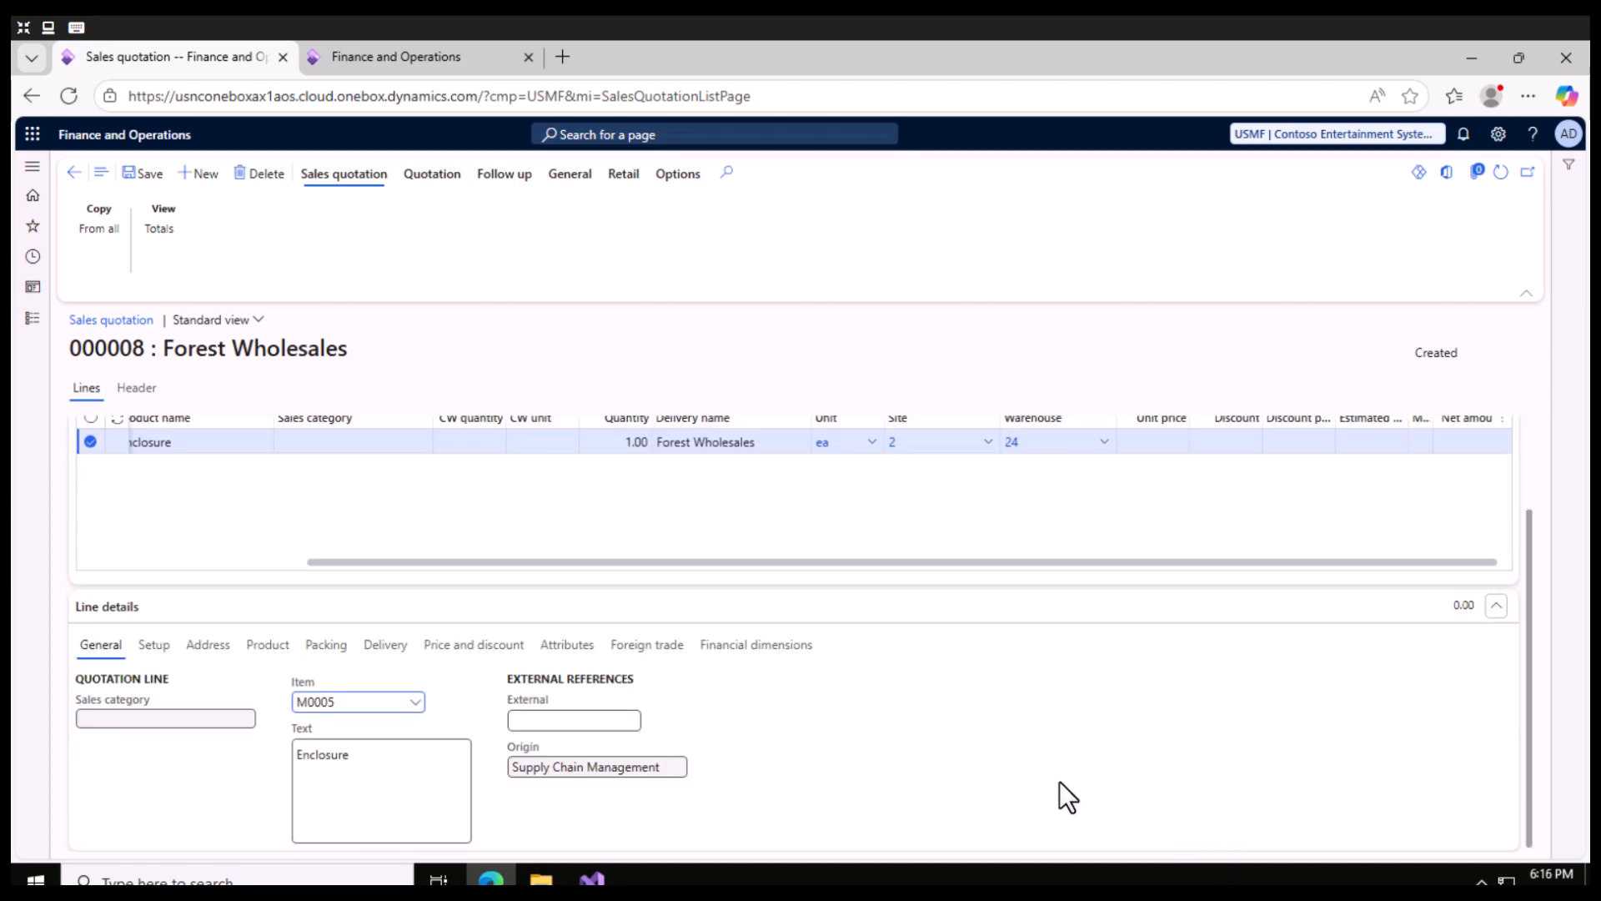
{"action": "left_click", "coordinate": [200, 646]}
{"action": "left_click", "coordinate": [277, 642]}
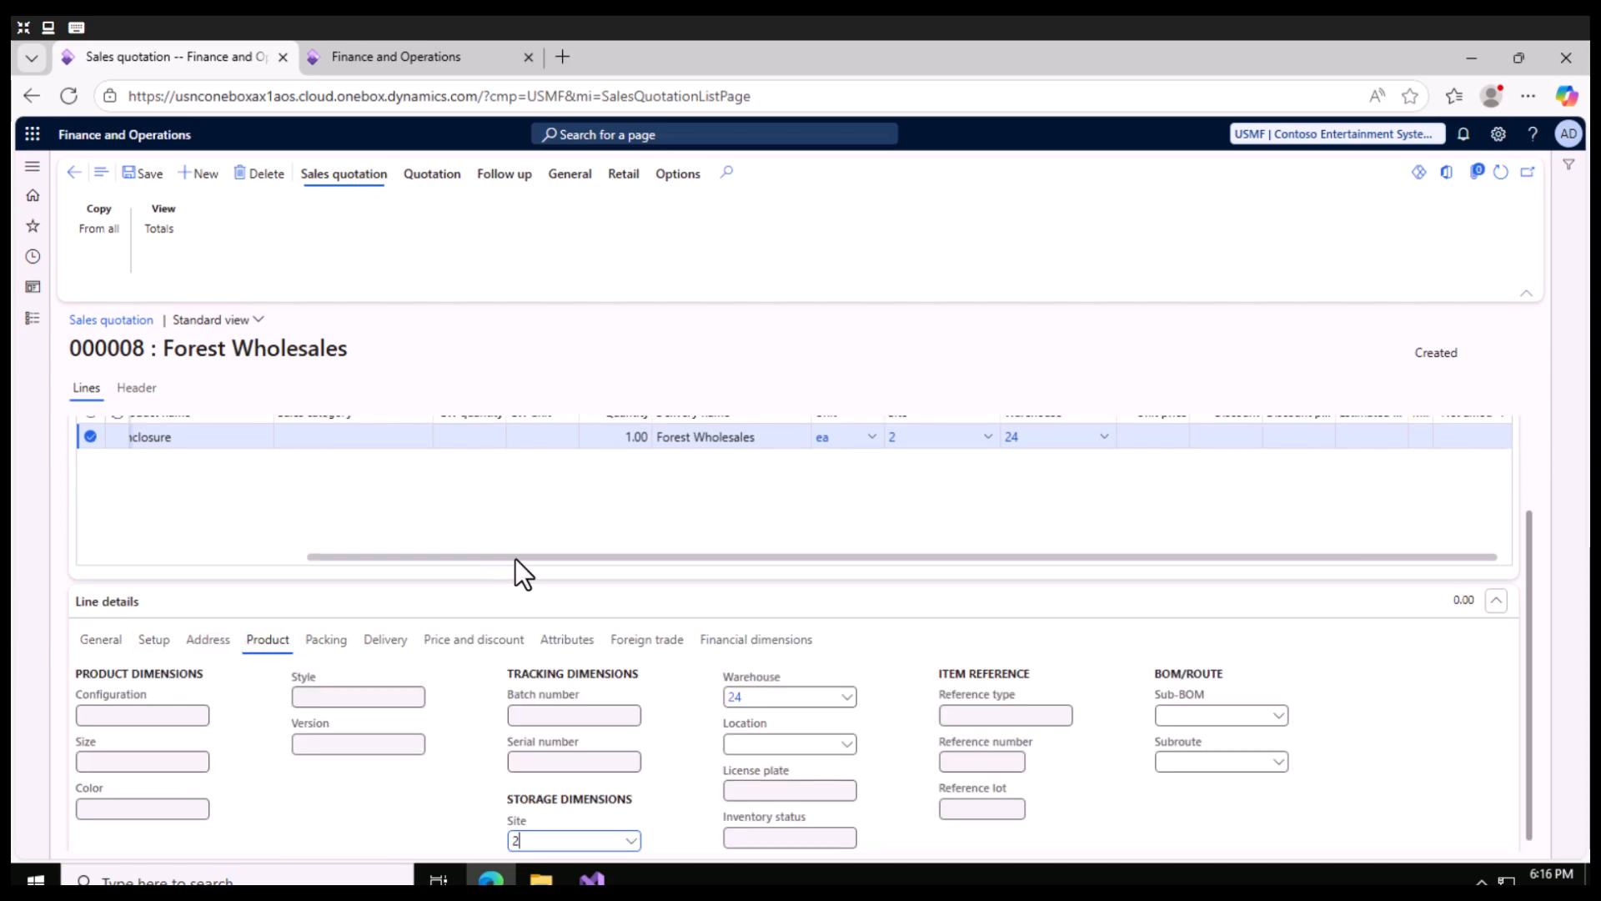
- Check the on-hand inventory for the Enclosure quotation line, then close the view
{"action": "scroll", "coordinate": [515, 559], "scroll_direction": "up", "scroll_amount": 2}
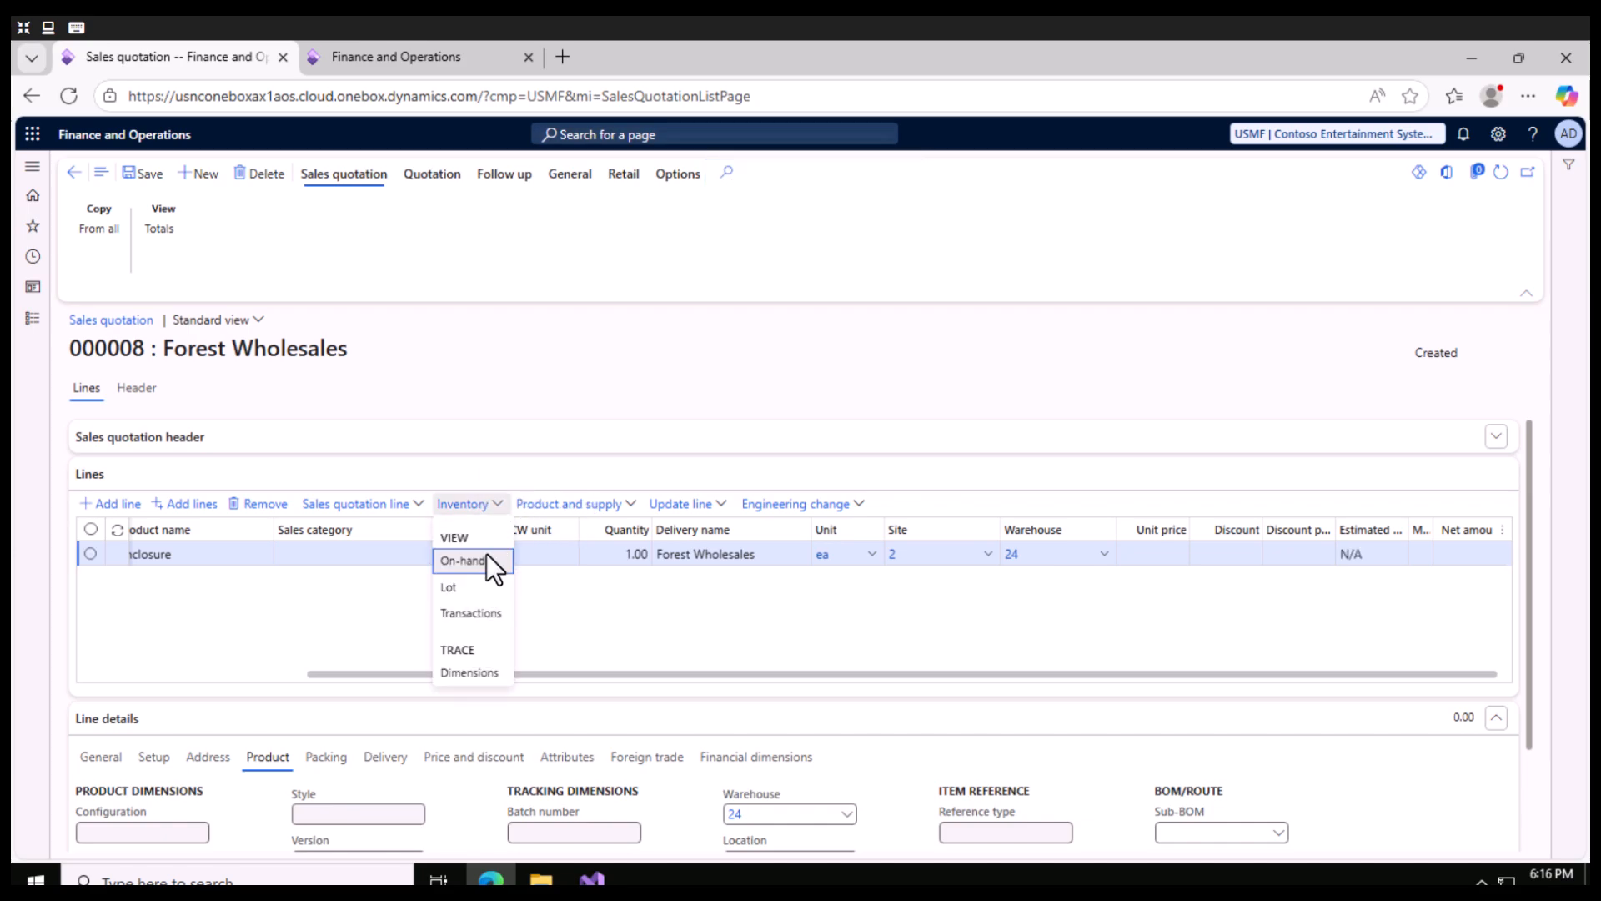
{"action": "left_click", "coordinate": [491, 563]}
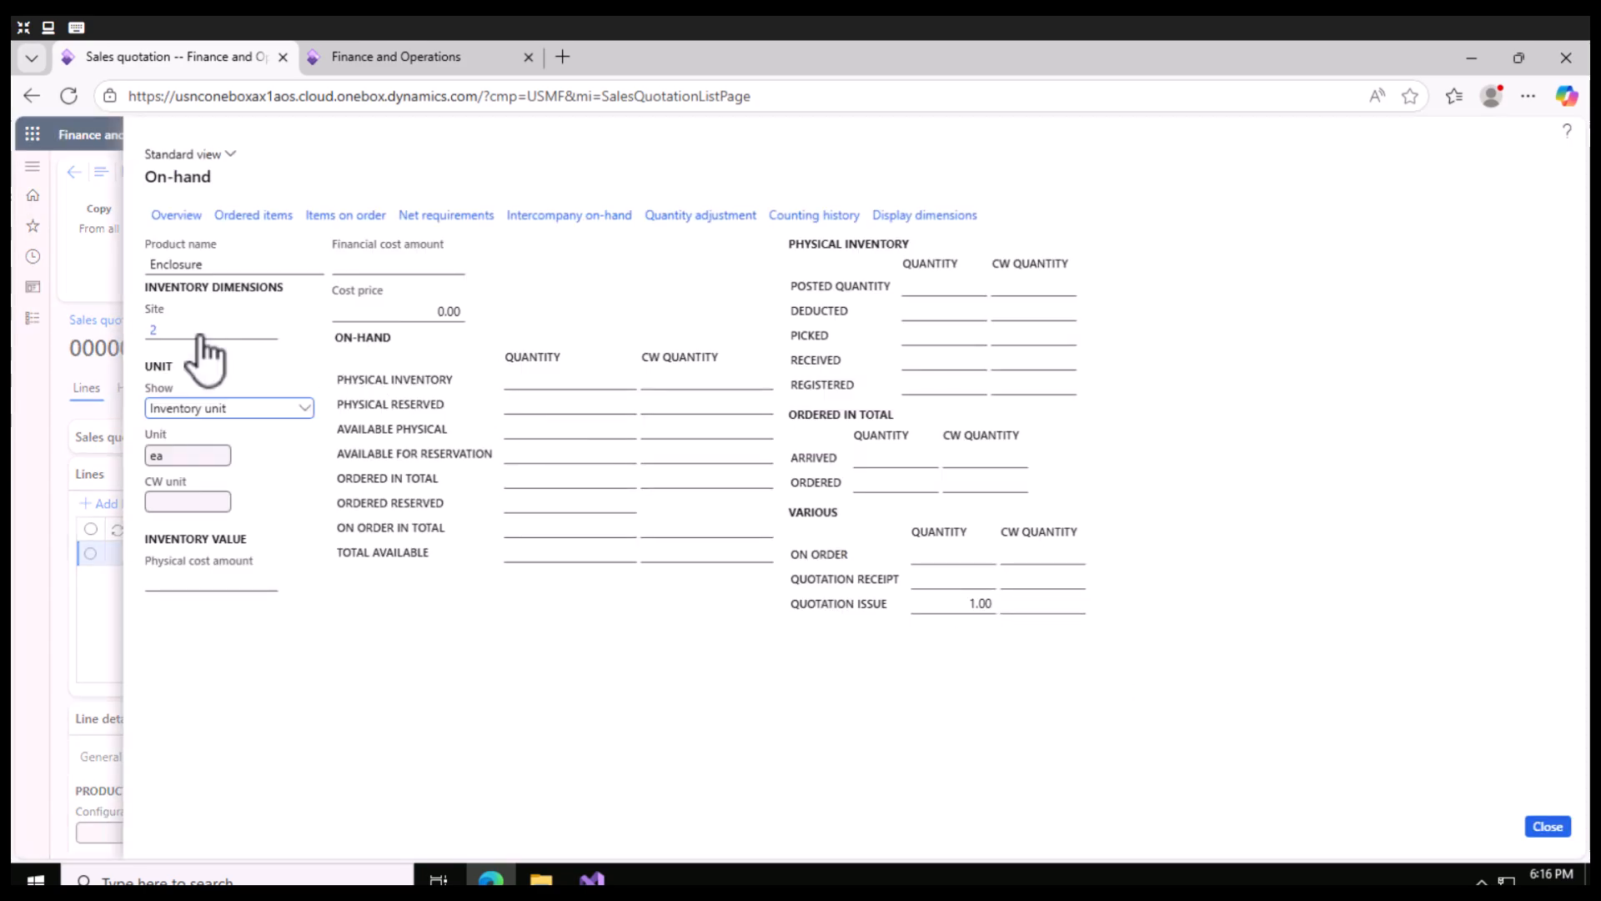
{"action": "left_click", "coordinate": [1546, 826]}
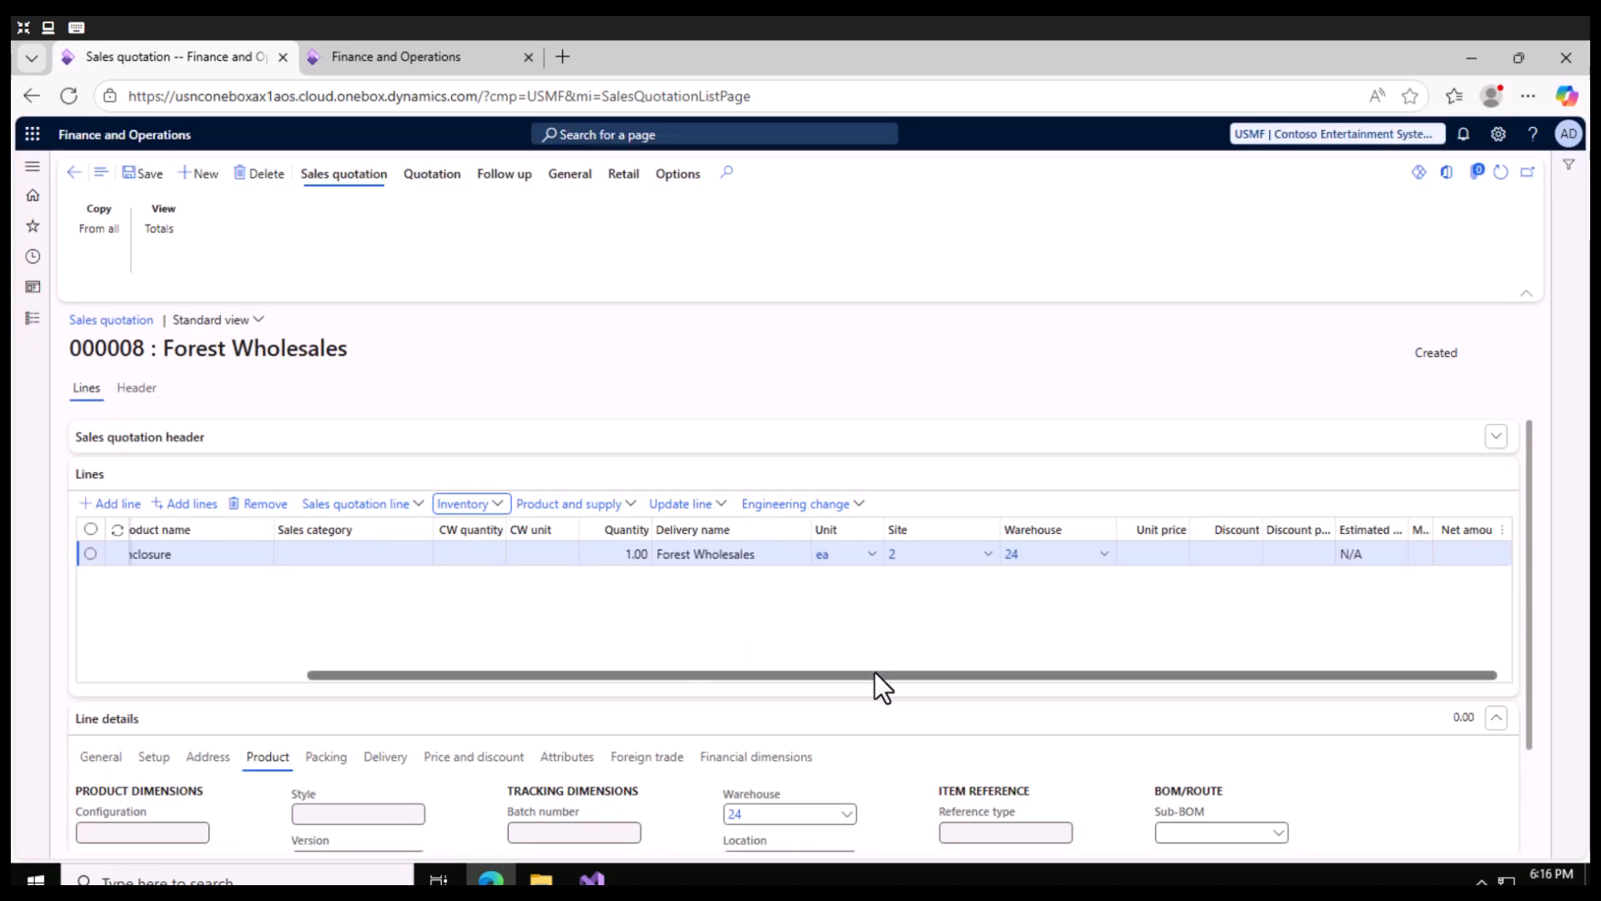
- Set the Enclosure line's unit price to 10 and save the quotation
{"action": "left_click_drag", "start_coordinate": [872, 675], "coordinate": [312, 645]}
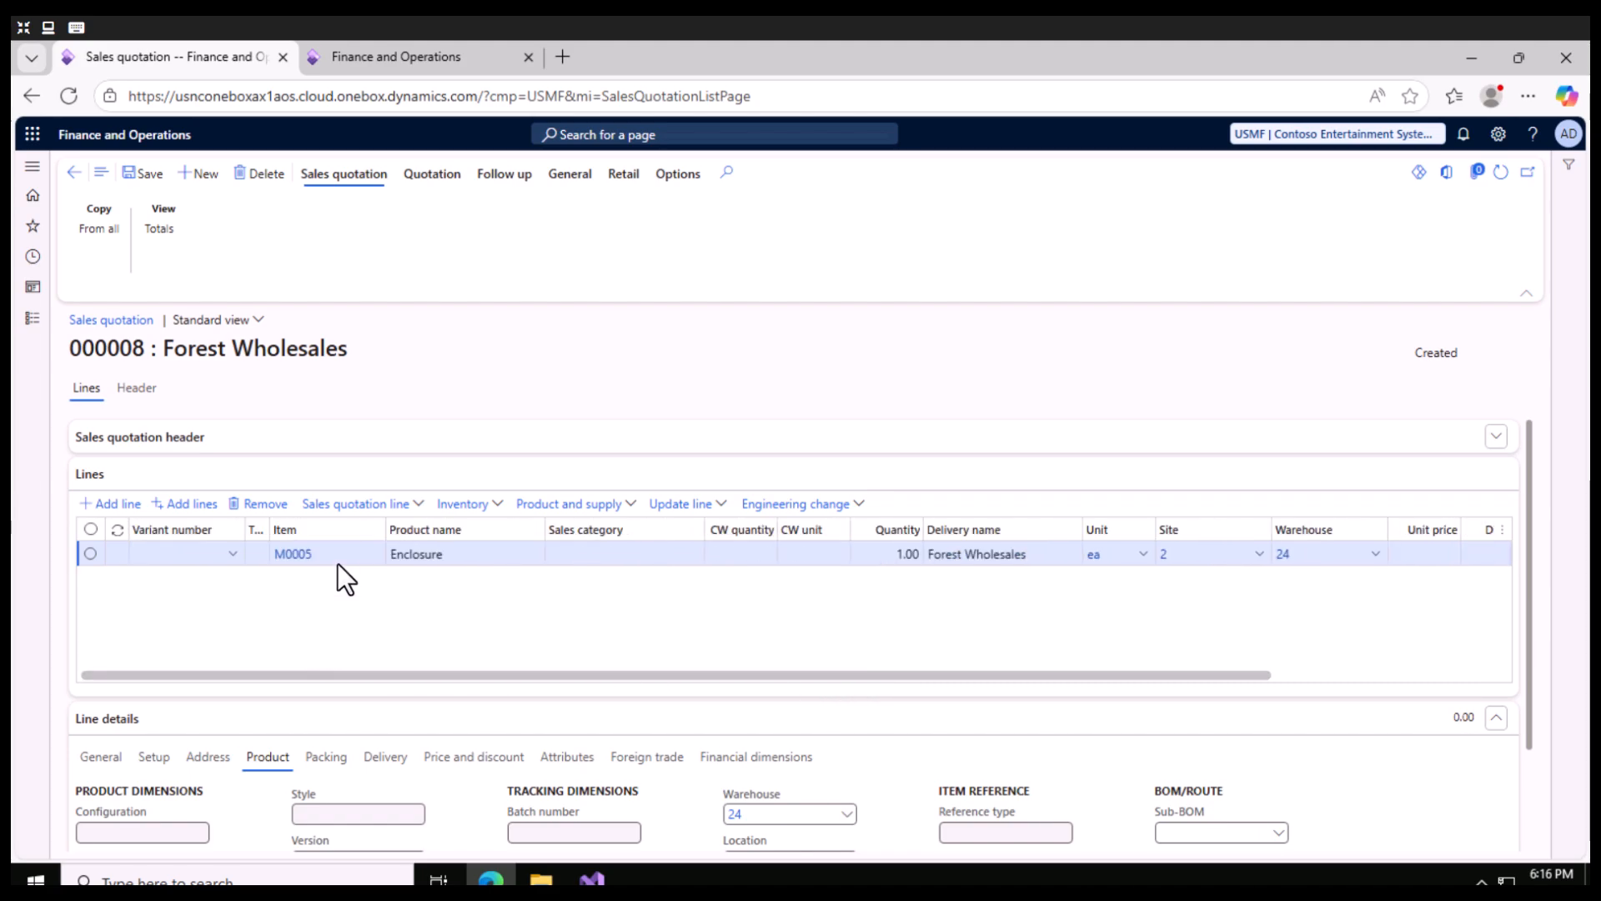
{"action": "left_click_drag", "start_coordinate": [1030, 678], "coordinate": [1229, 681]}
{"action": "left_click", "coordinate": [1185, 553]}
{"action": "type", "text": "10"}
{"action": "left_click", "coordinate": [144, 173]}
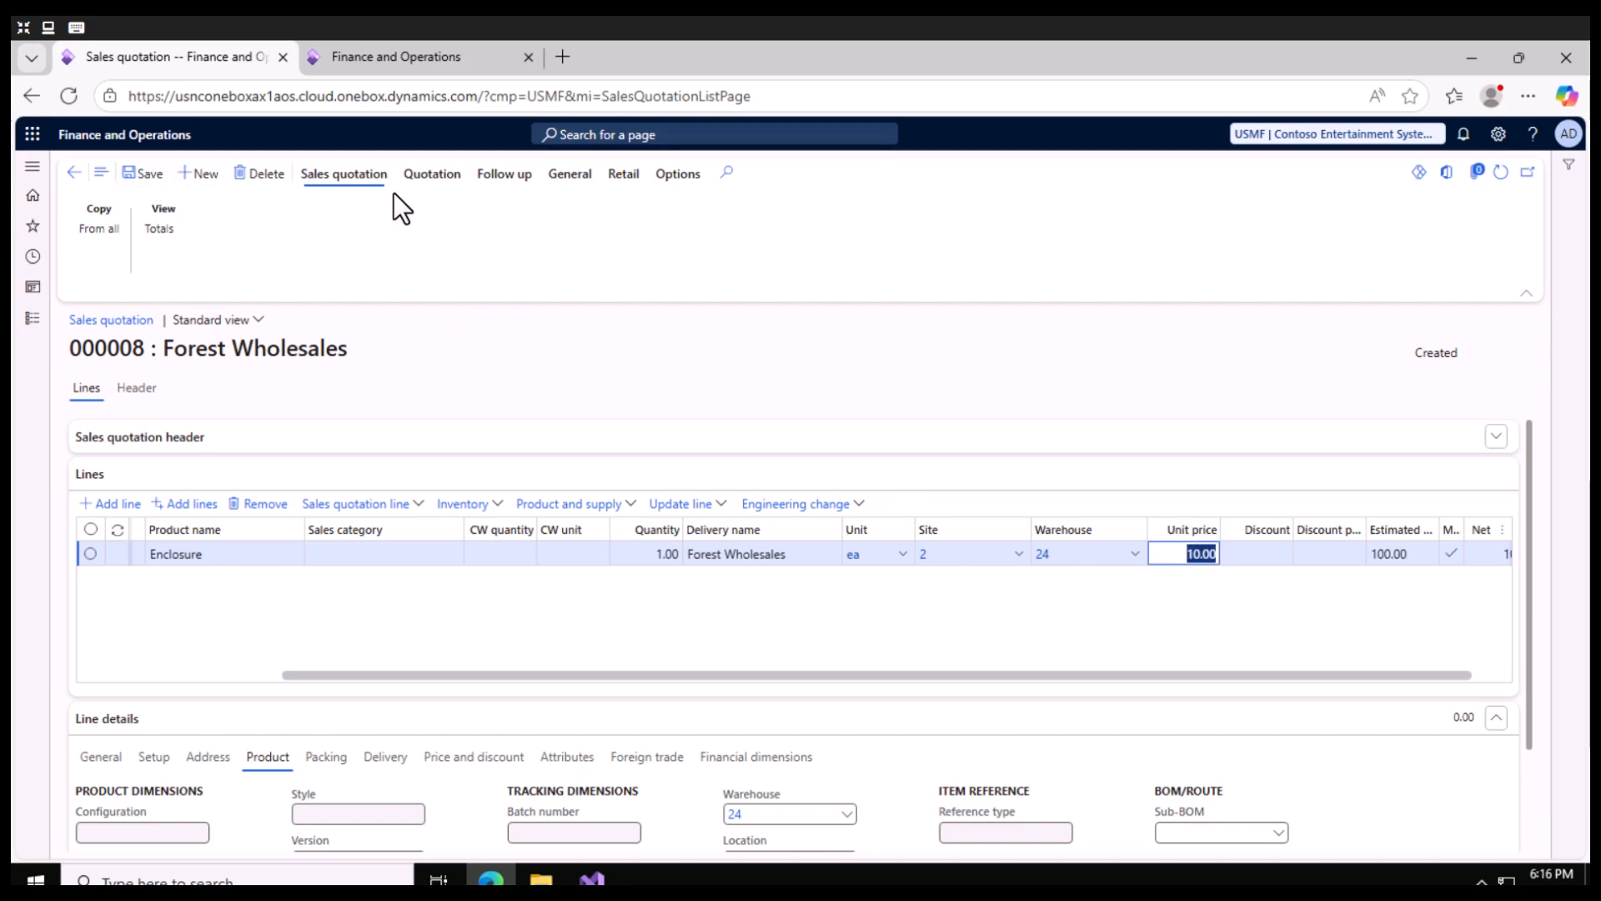
{"action": "left_click", "coordinate": [1025, 644]}
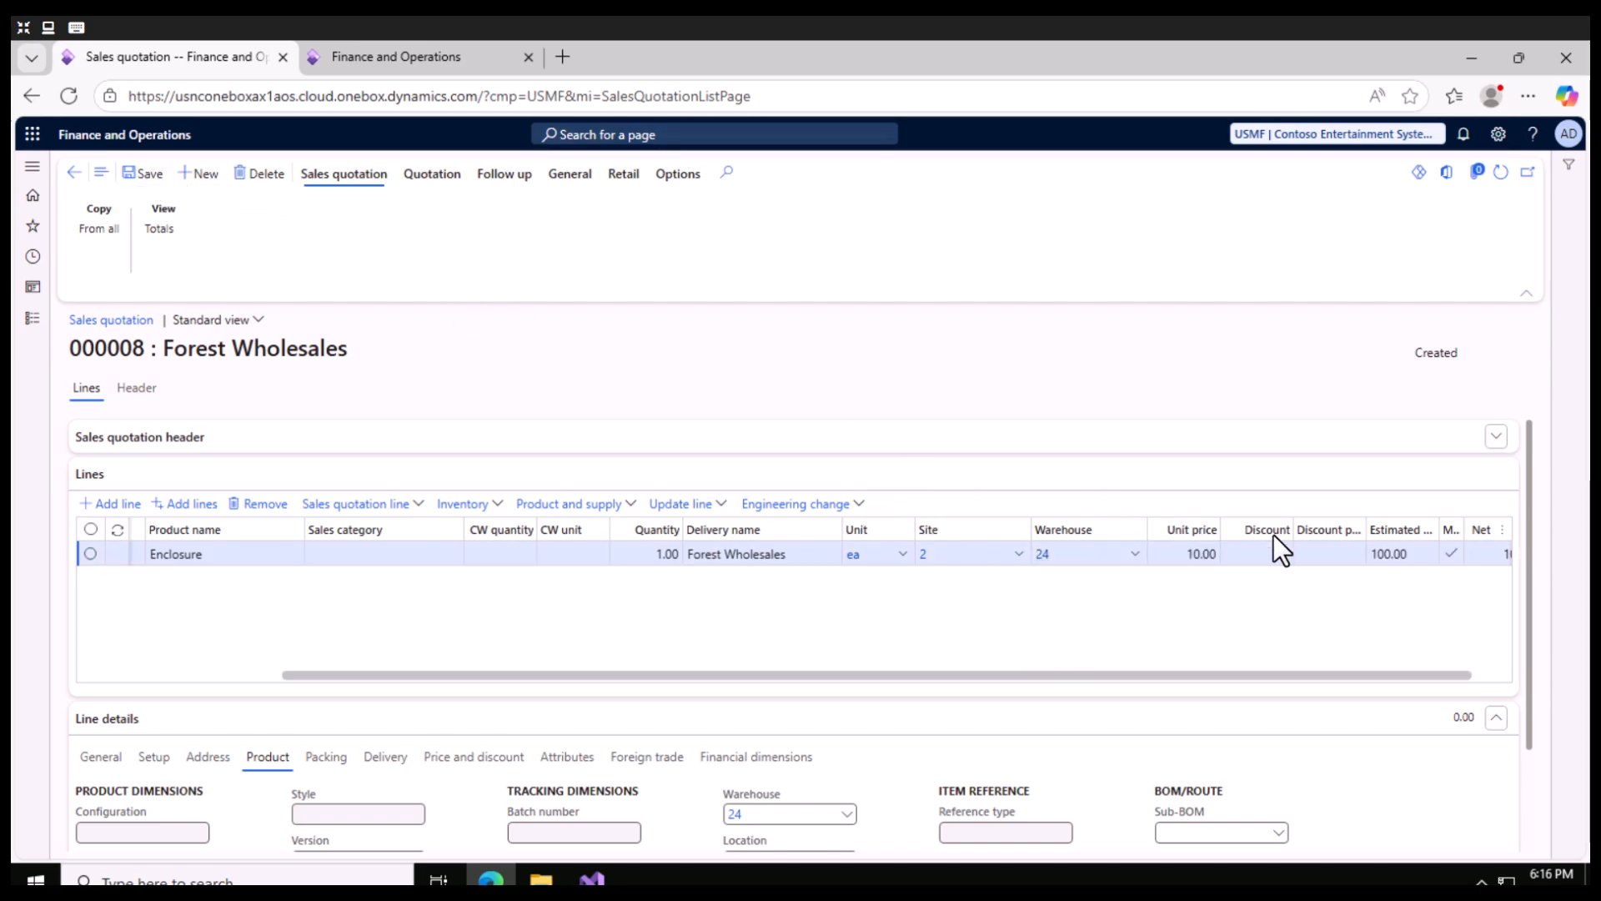
- Generate and send the Forest Wholesales quotation, keeping the proposed parameters
{"action": "left_click", "coordinate": [442, 175]}
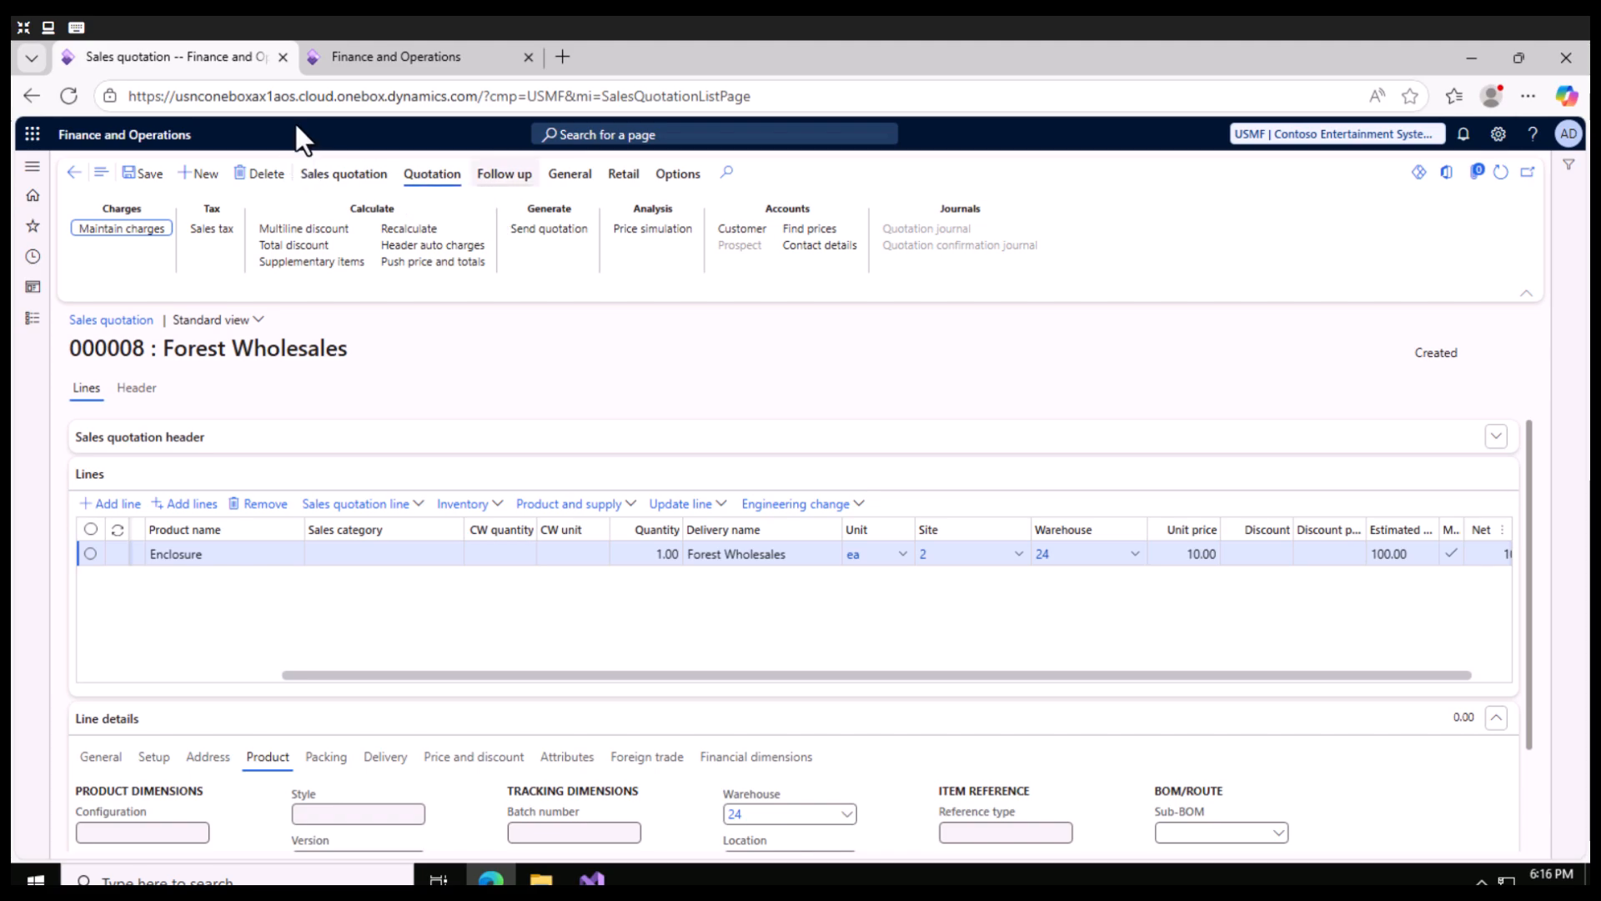
{"action": "left_click", "coordinate": [505, 176]}
{"action": "left_click", "coordinate": [433, 176]}
{"action": "left_click", "coordinate": [565, 232]}
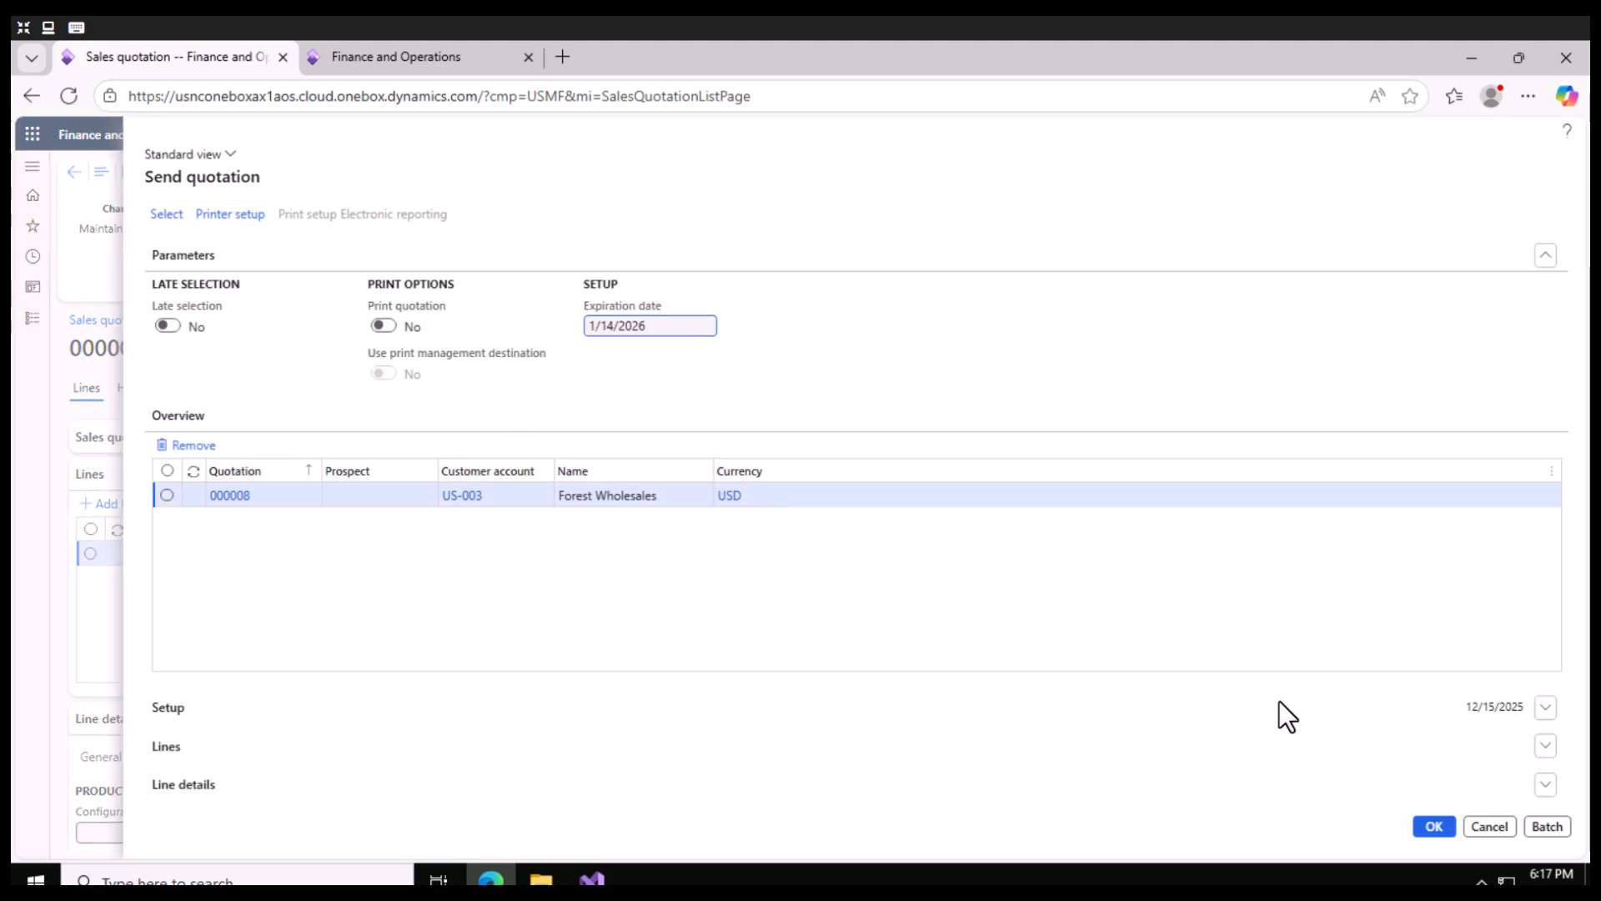
{"action": "left_click", "coordinate": [1431, 827]}
{"action": "left_click", "coordinate": [1431, 827]}
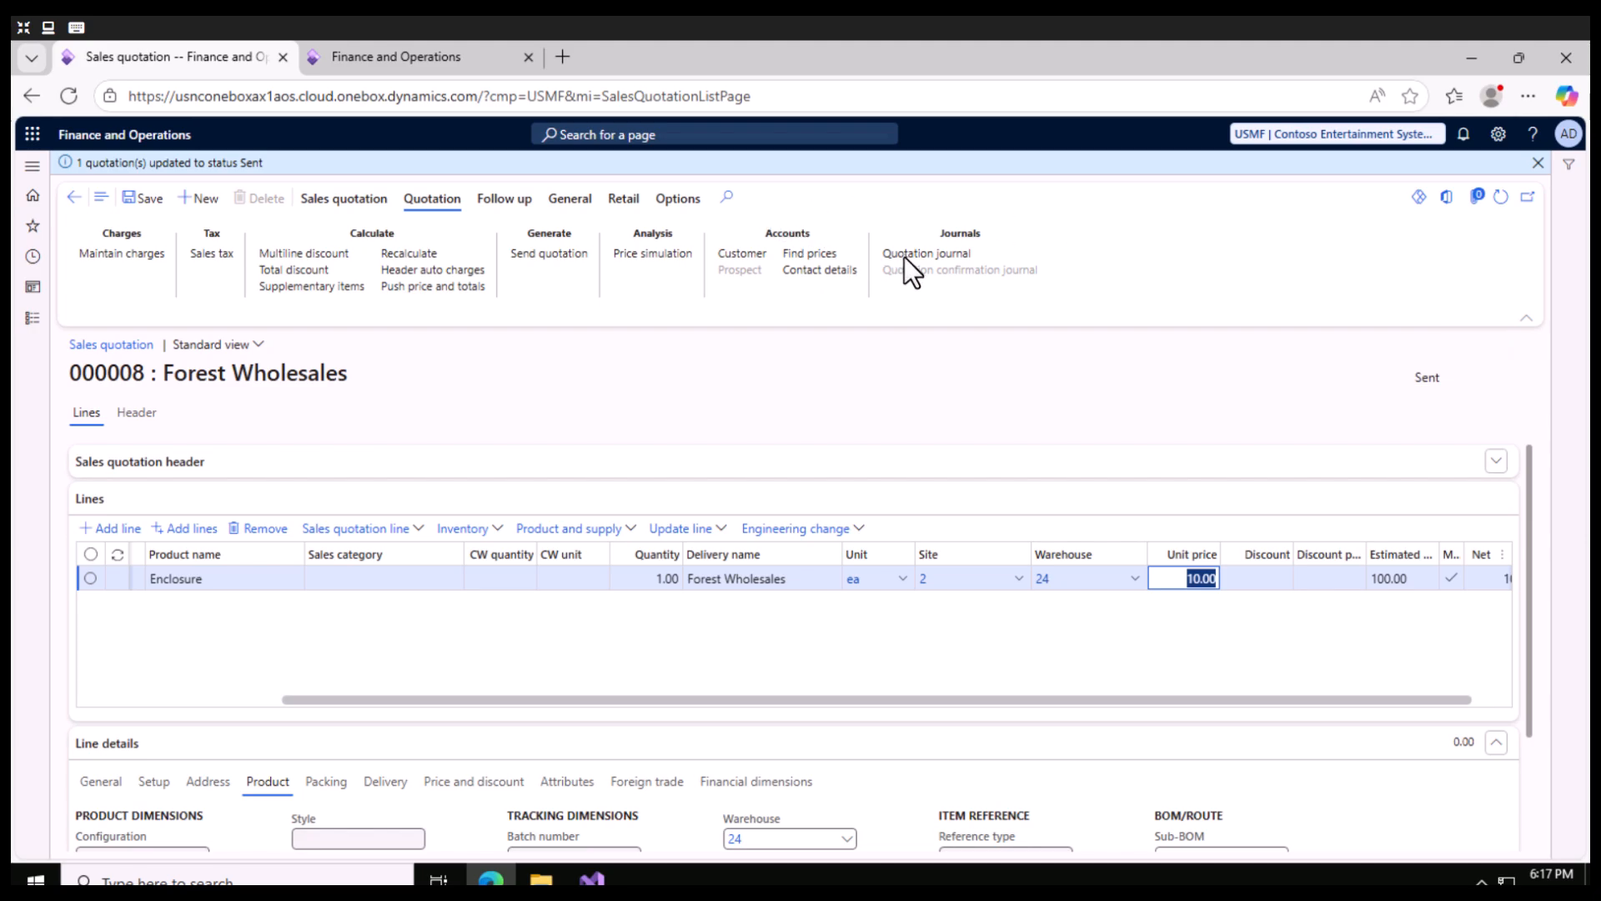
- Open the quotation journal and request a copy preview of the sent Forest Wholesales quotation
{"action": "left_click", "coordinate": [949, 254]}
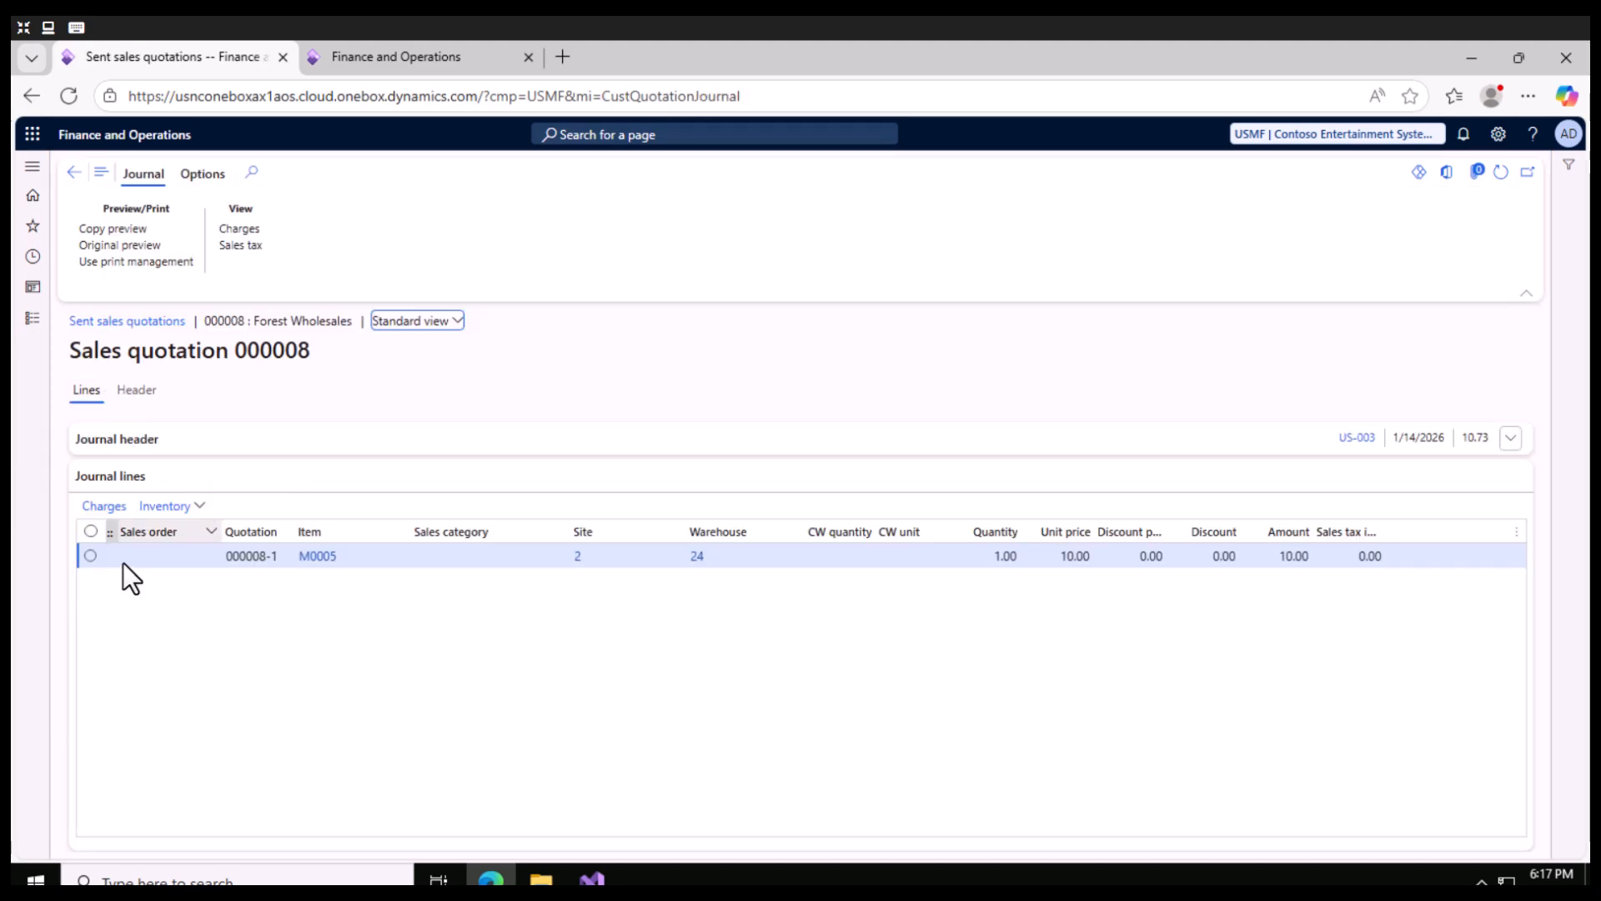
{"action": "left_click", "coordinate": [90, 556]}
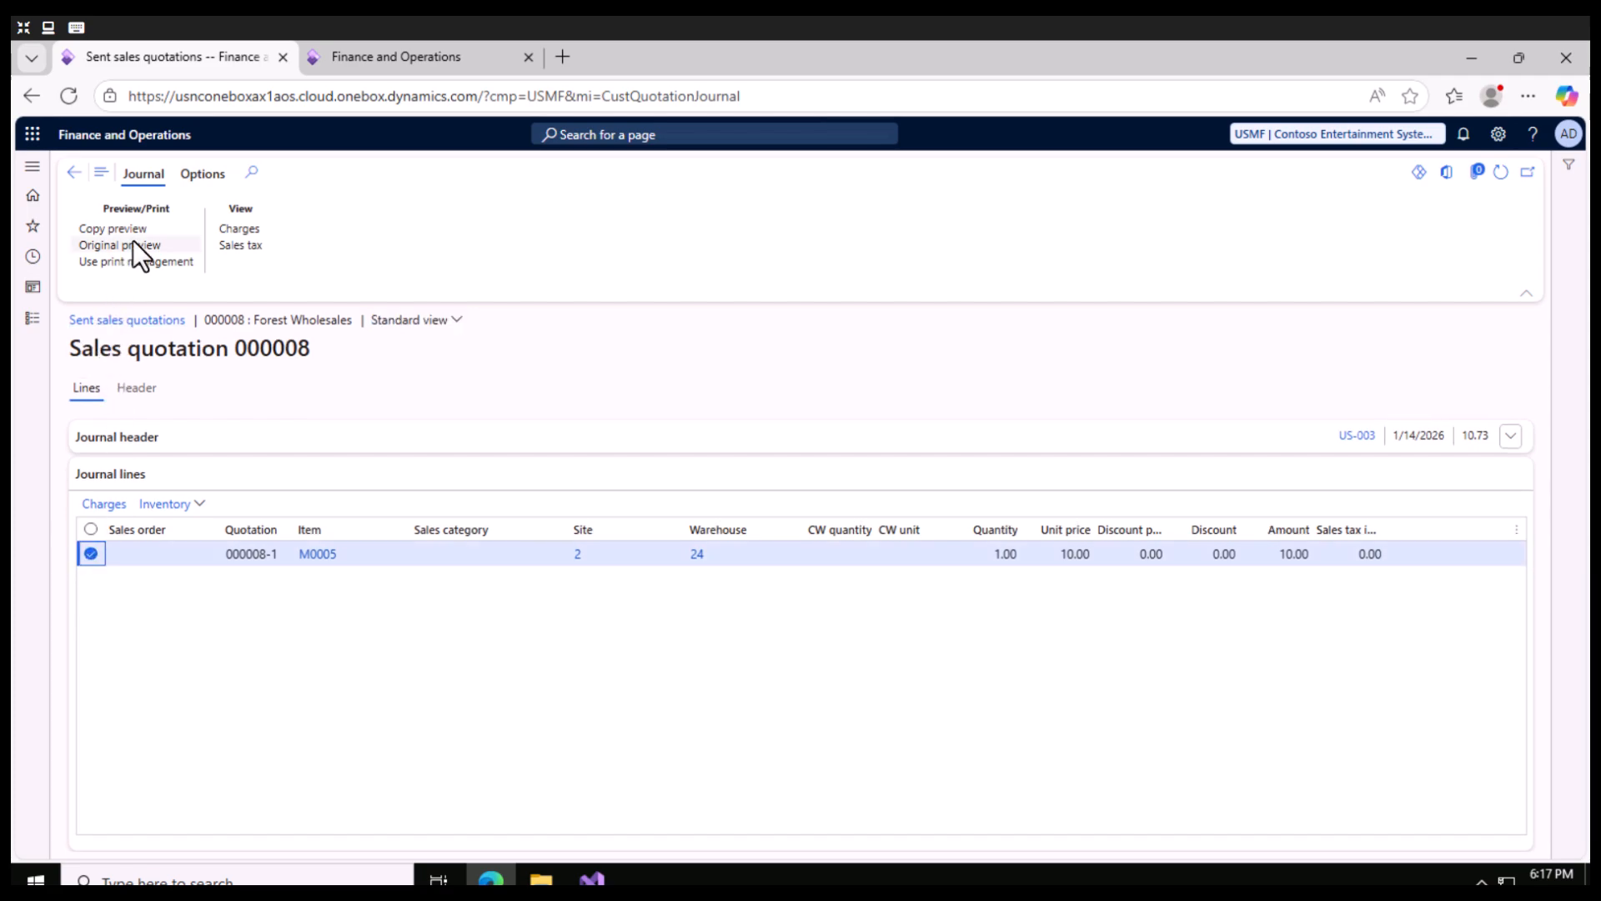
{"action": "left_click", "coordinate": [108, 231]}
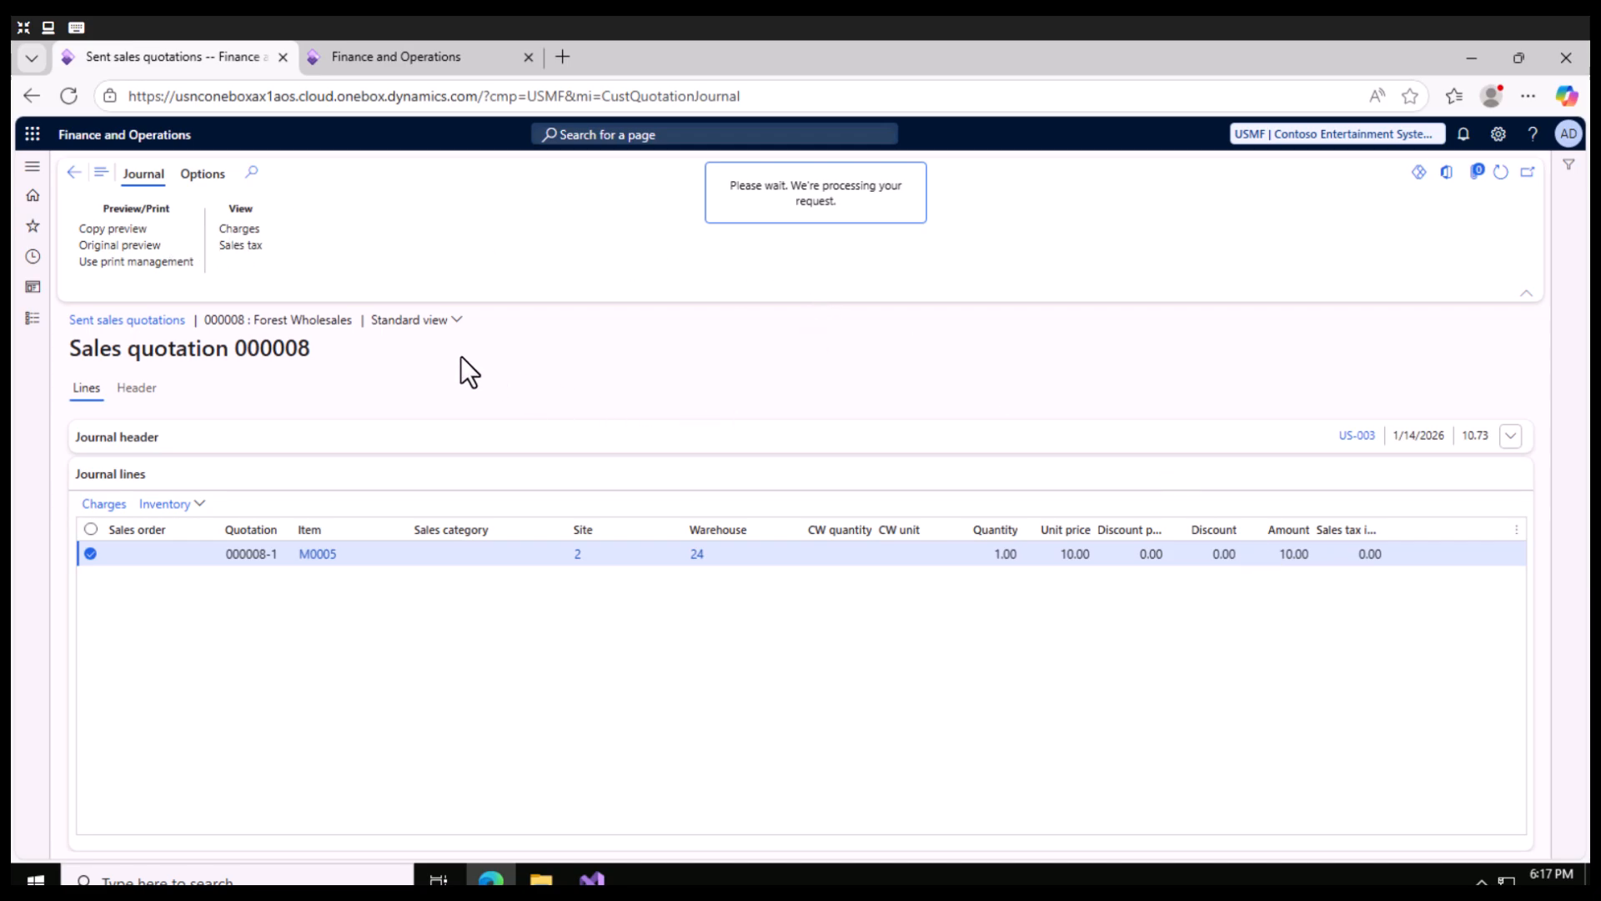
- Duplicate the browser tab showing the sent sales quotation
{"action": "right_click", "coordinate": [219, 59]}
{"action": "left_click", "coordinate": [302, 180]}
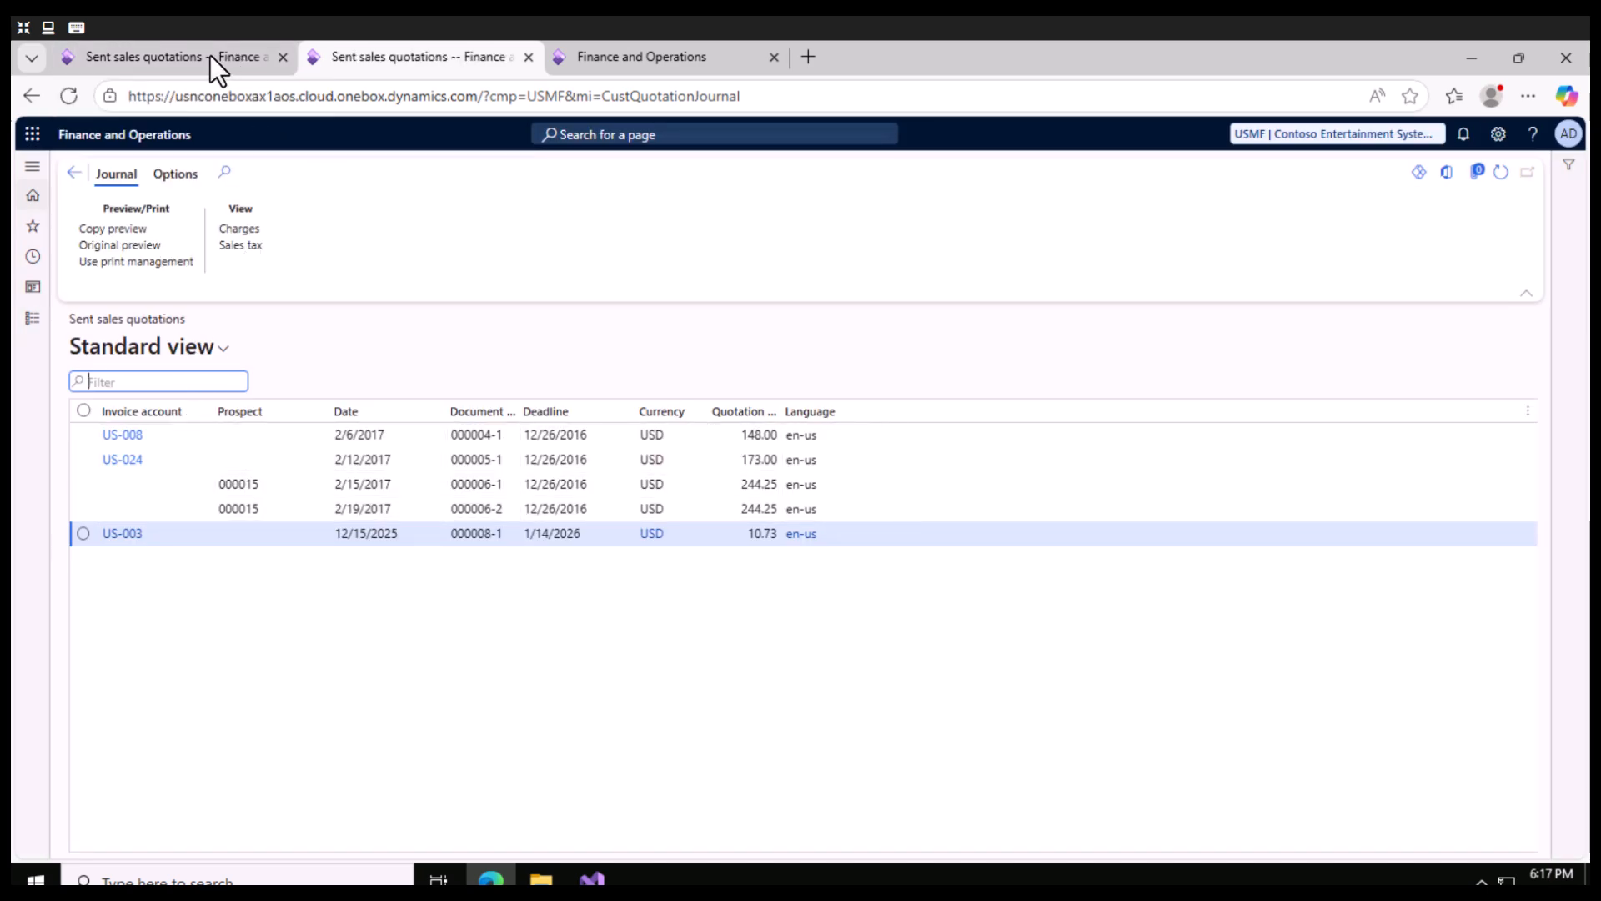
- Leave the sent quotations journal in the duplicated tab and open all quotations under Sales and marketing
{"action": "left_click", "coordinate": [73, 172]}
{"action": "left_click", "coordinate": [28, 332]}
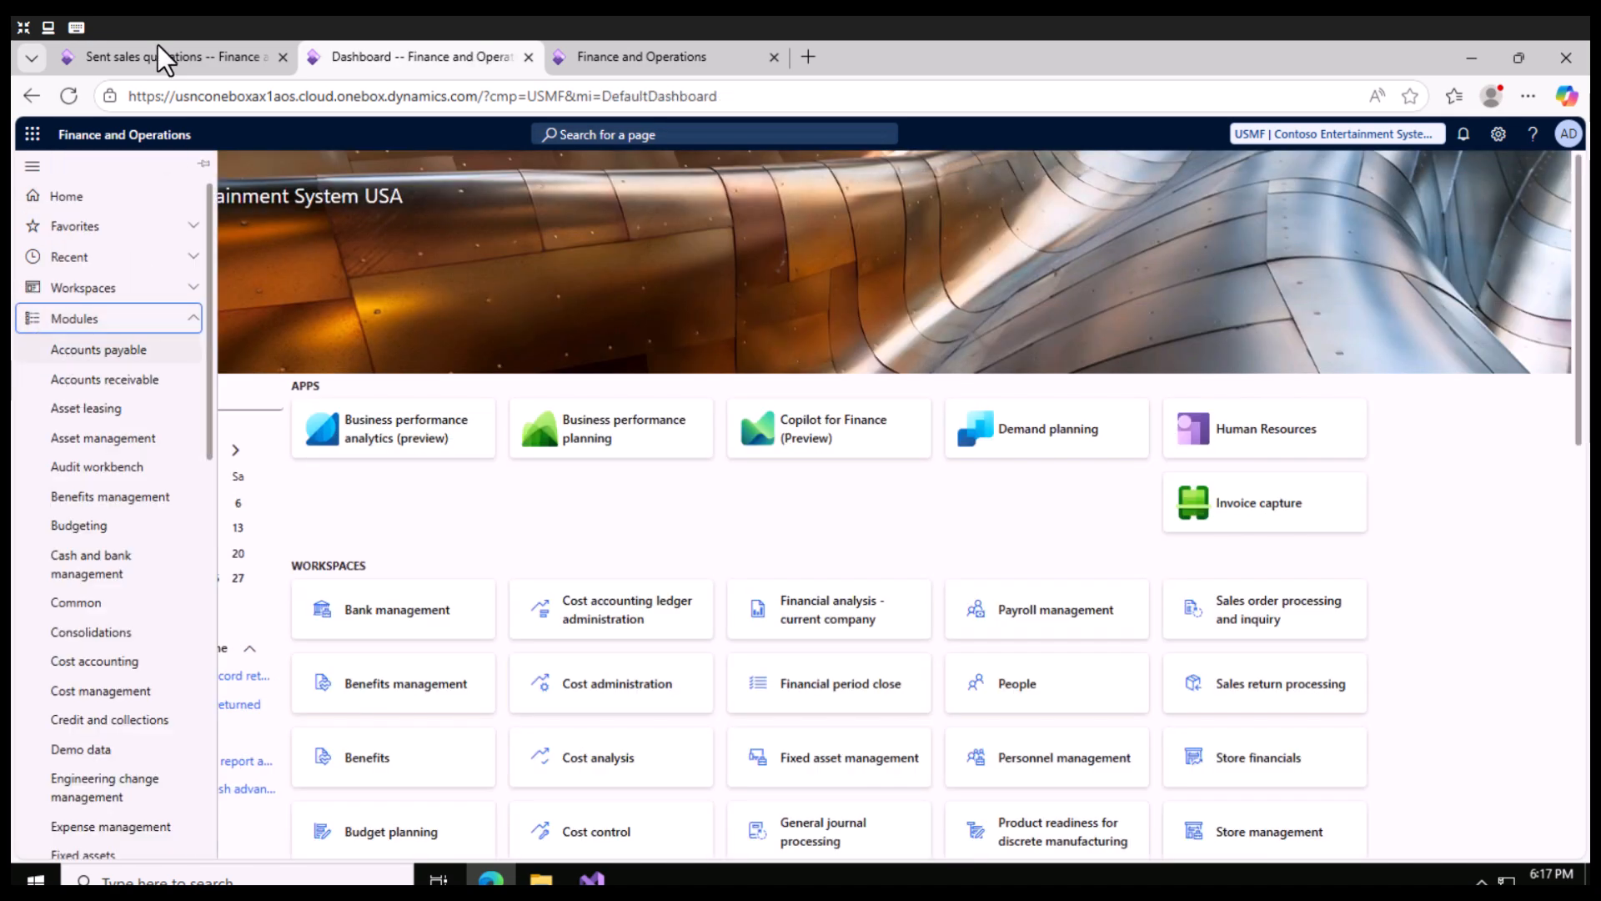
{"action": "left_click", "coordinate": [162, 47]}
{"action": "left_click", "coordinate": [353, 59]}
{"action": "scroll", "coordinate": [120, 526], "scroll_direction": "down", "scroll_amount": 5}
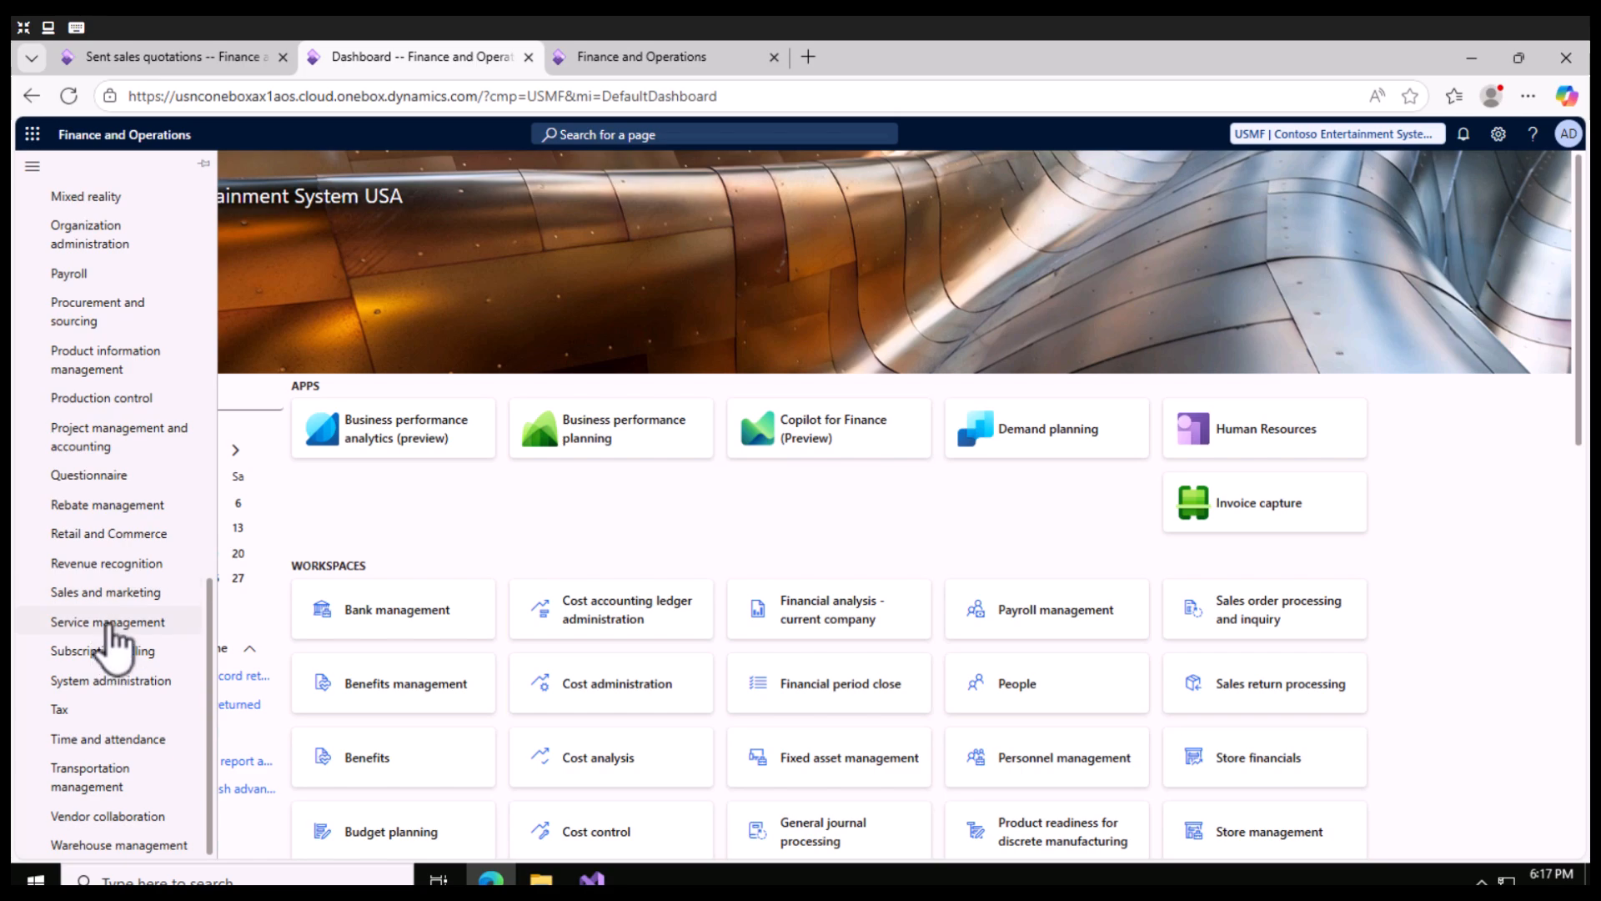
{"action": "left_click", "coordinate": [100, 595]}
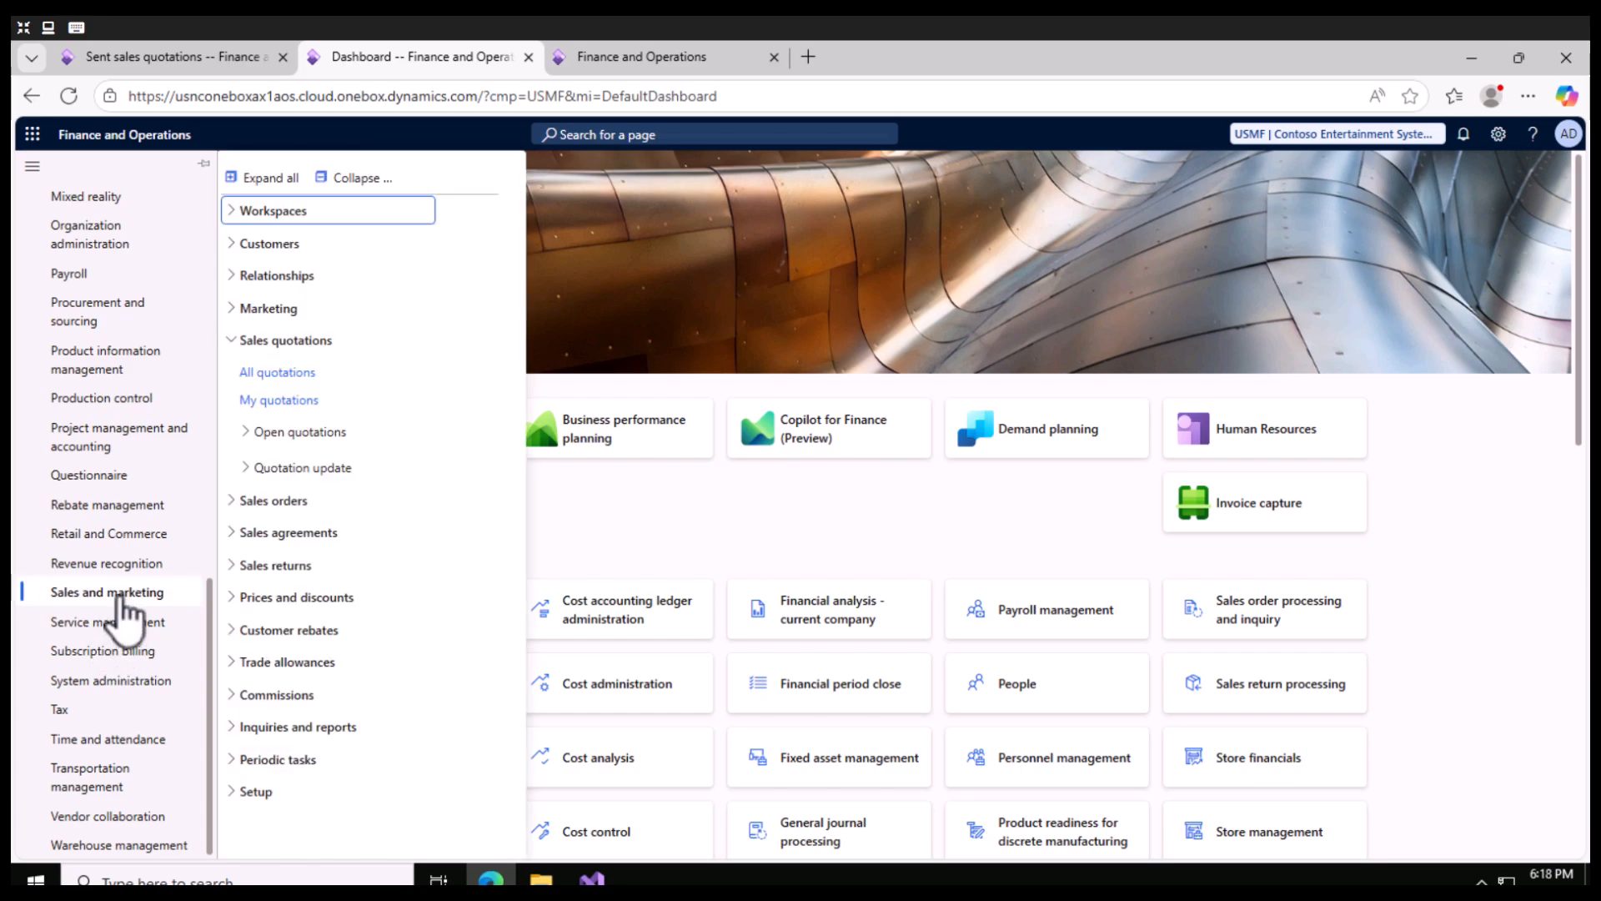
{"action": "left_click", "coordinate": [279, 373]}
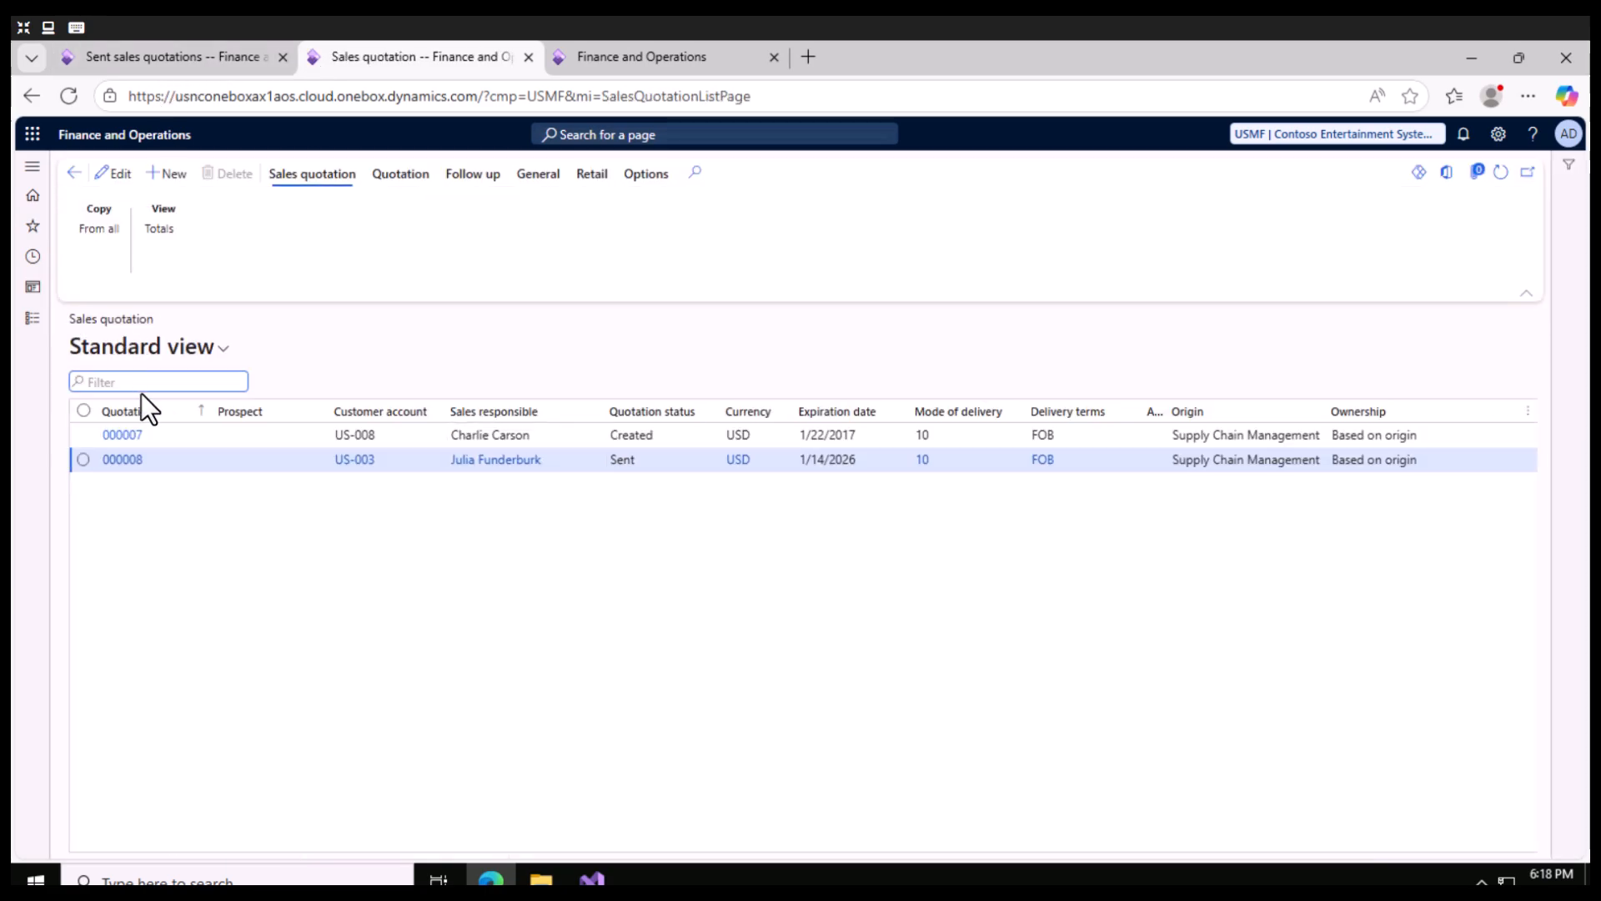
- Open the Forest Wholesales quotation's details and check the preview's progress in the original browser tab
{"action": "left_click", "coordinate": [230, 464]}
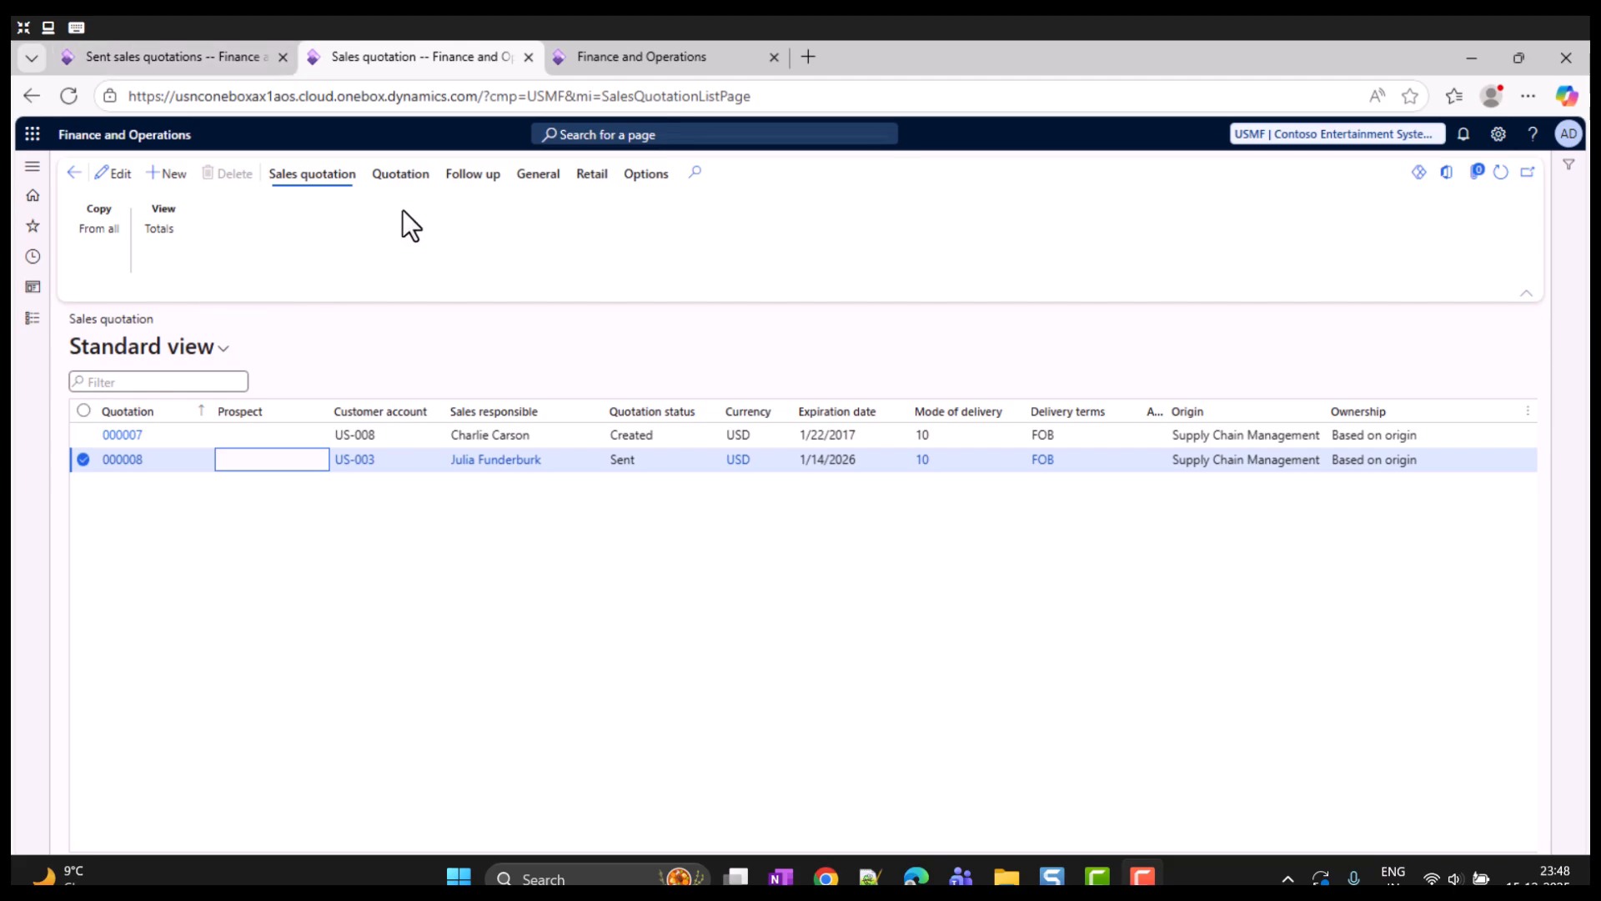
{"action": "left_click", "coordinate": [123, 460]}
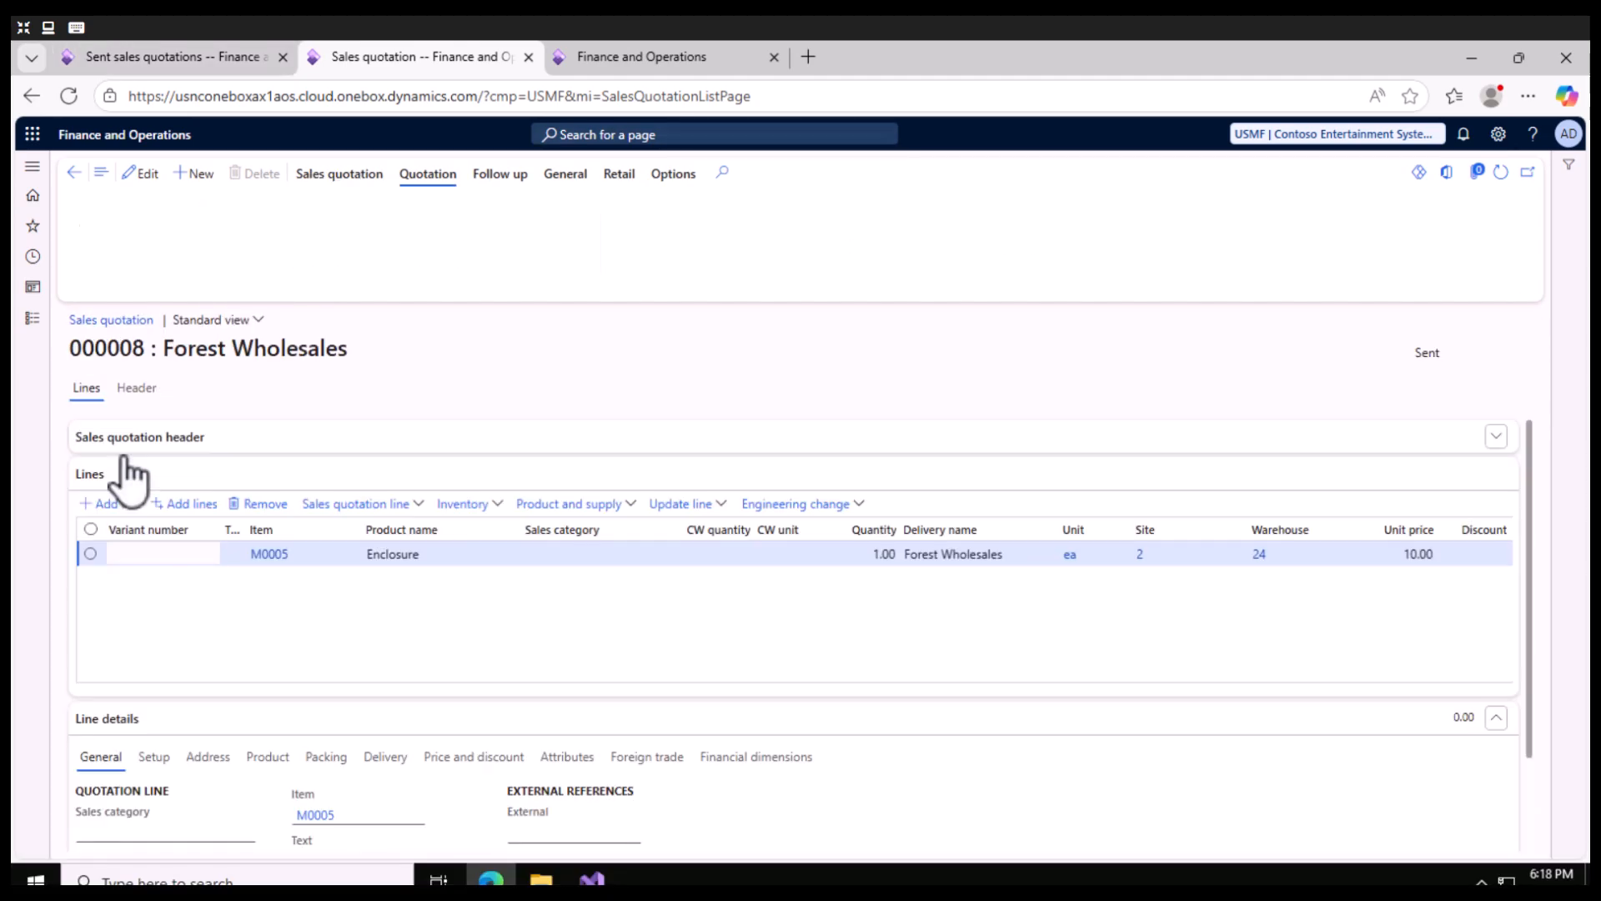
{"action": "left_click", "coordinate": [162, 56]}
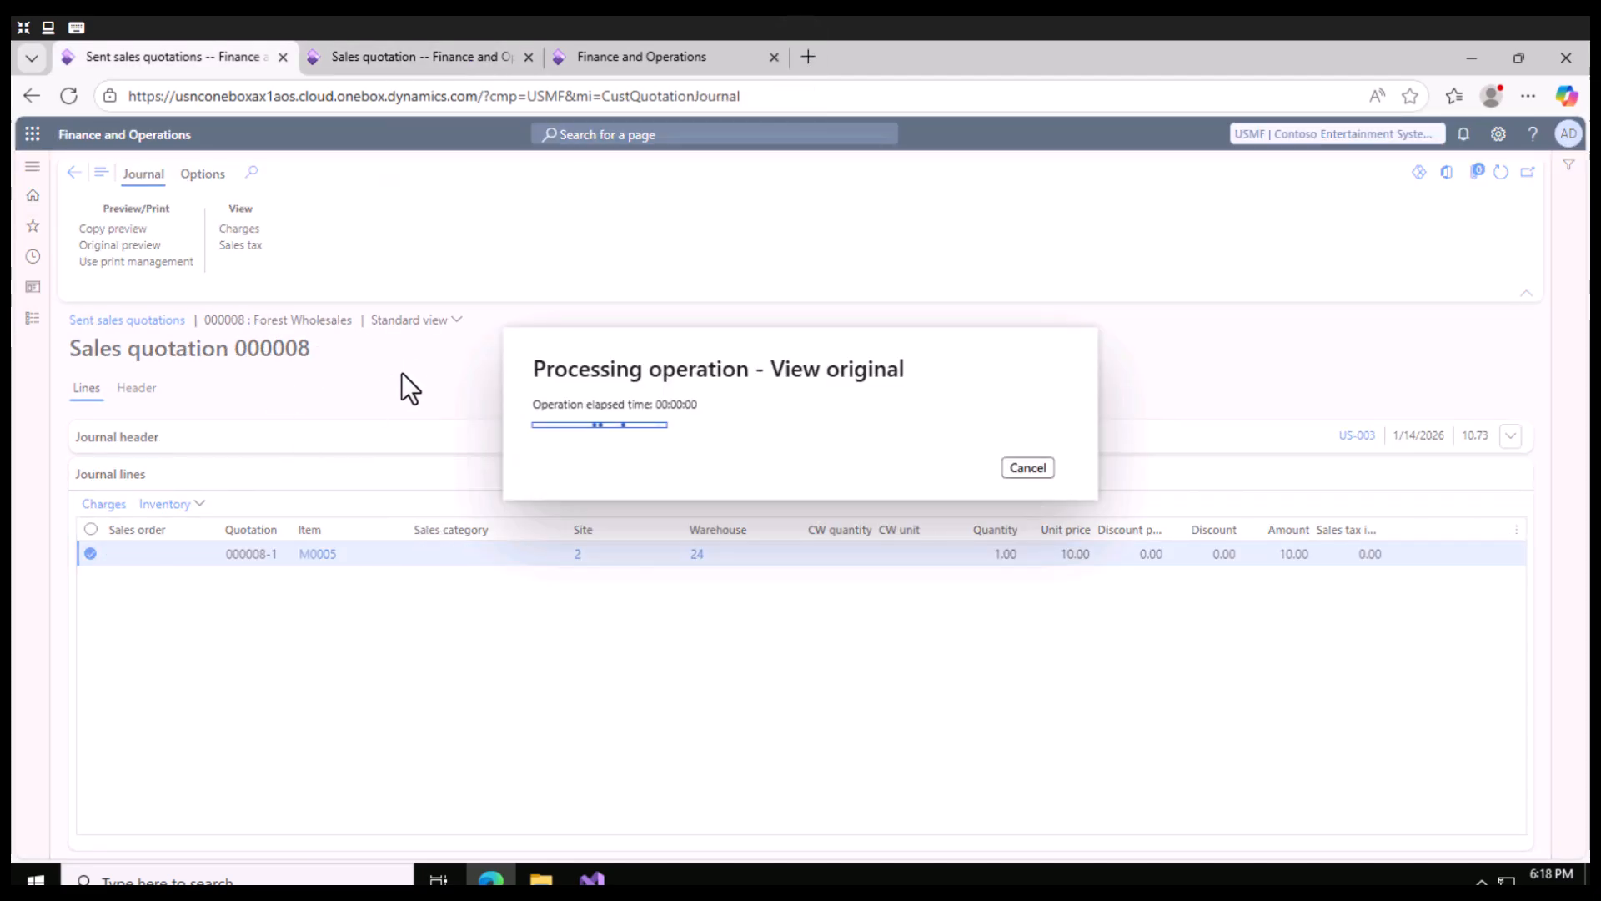
{"action": "left_click", "coordinate": [407, 60]}
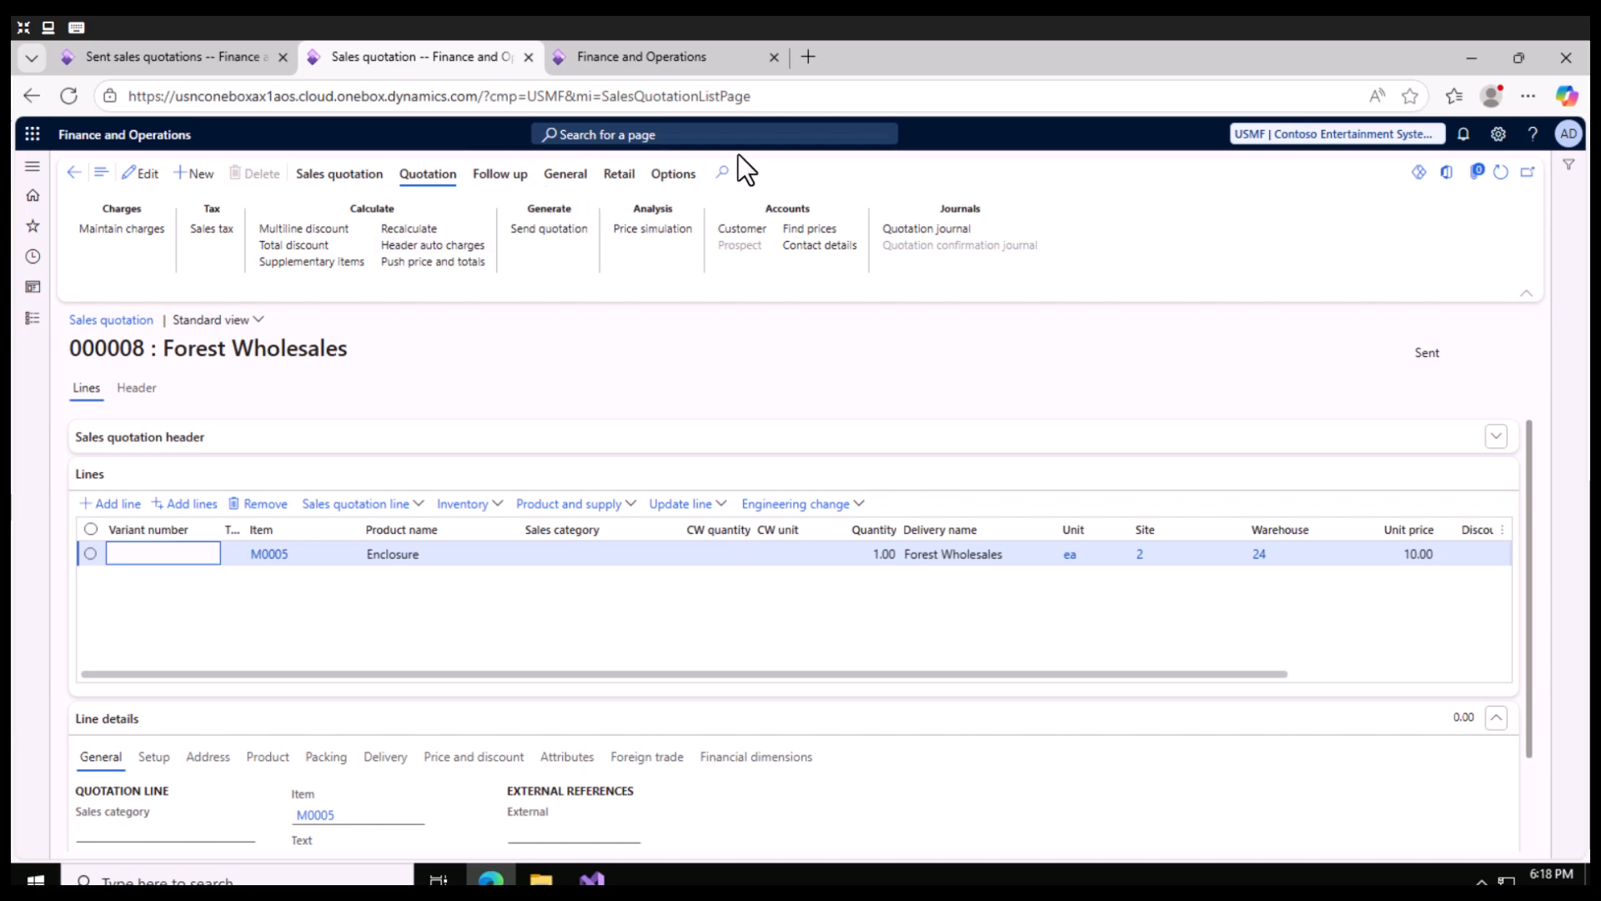
- Confirm the Forest Wholesales quotation with Price as the reason, keeping the other proposed parameters
{"action": "left_click", "coordinate": [488, 173]}
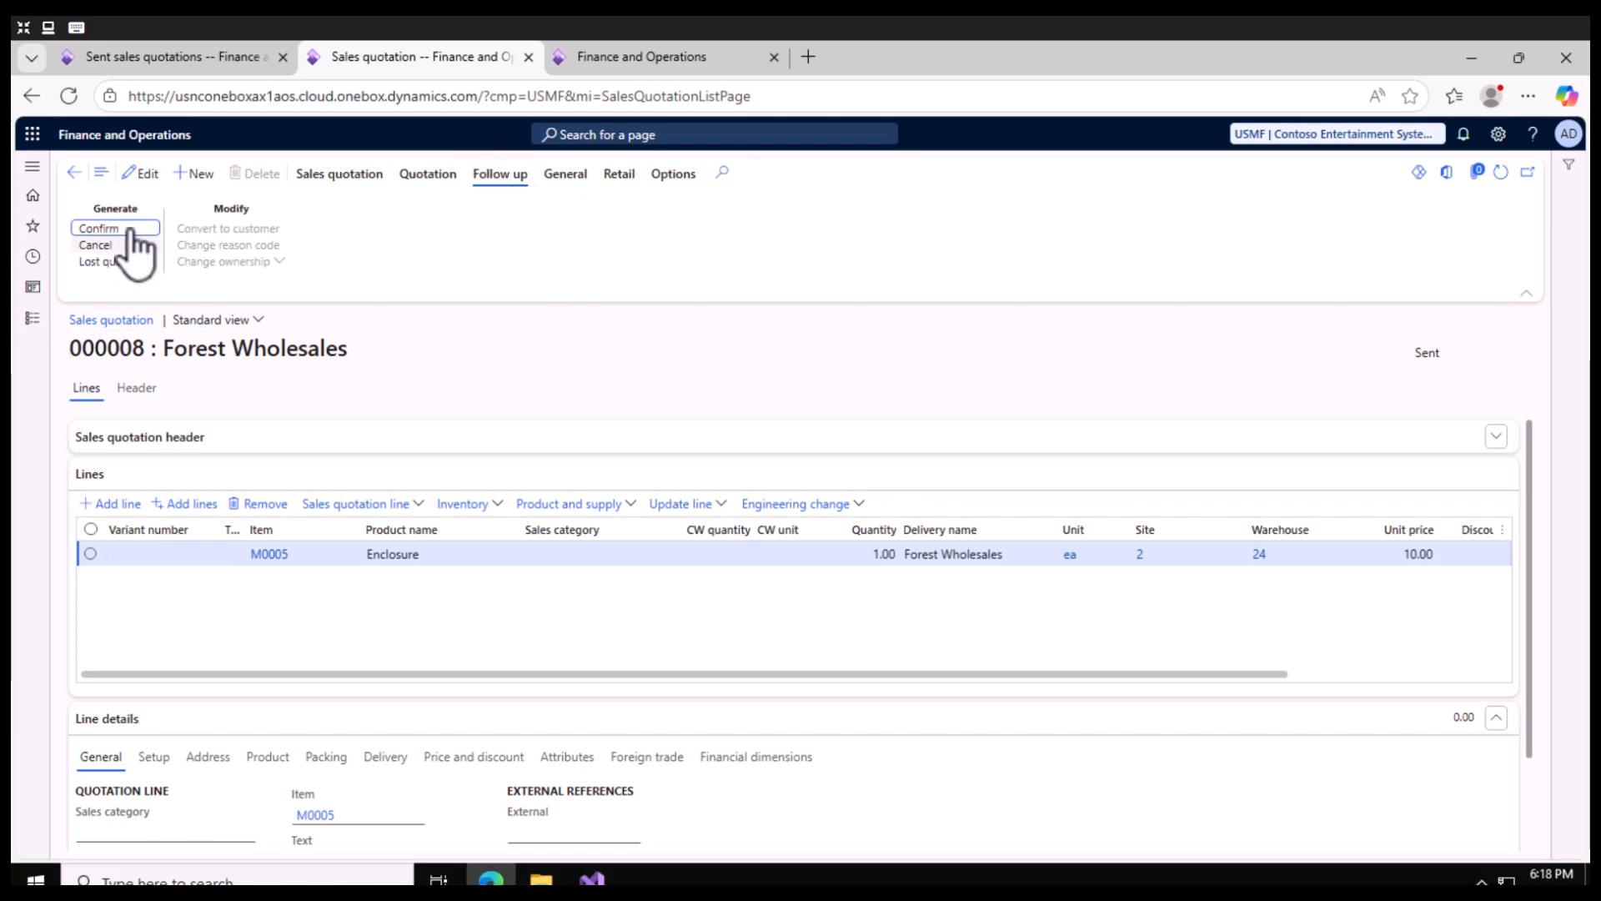
{"action": "left_click", "coordinate": [129, 233]}
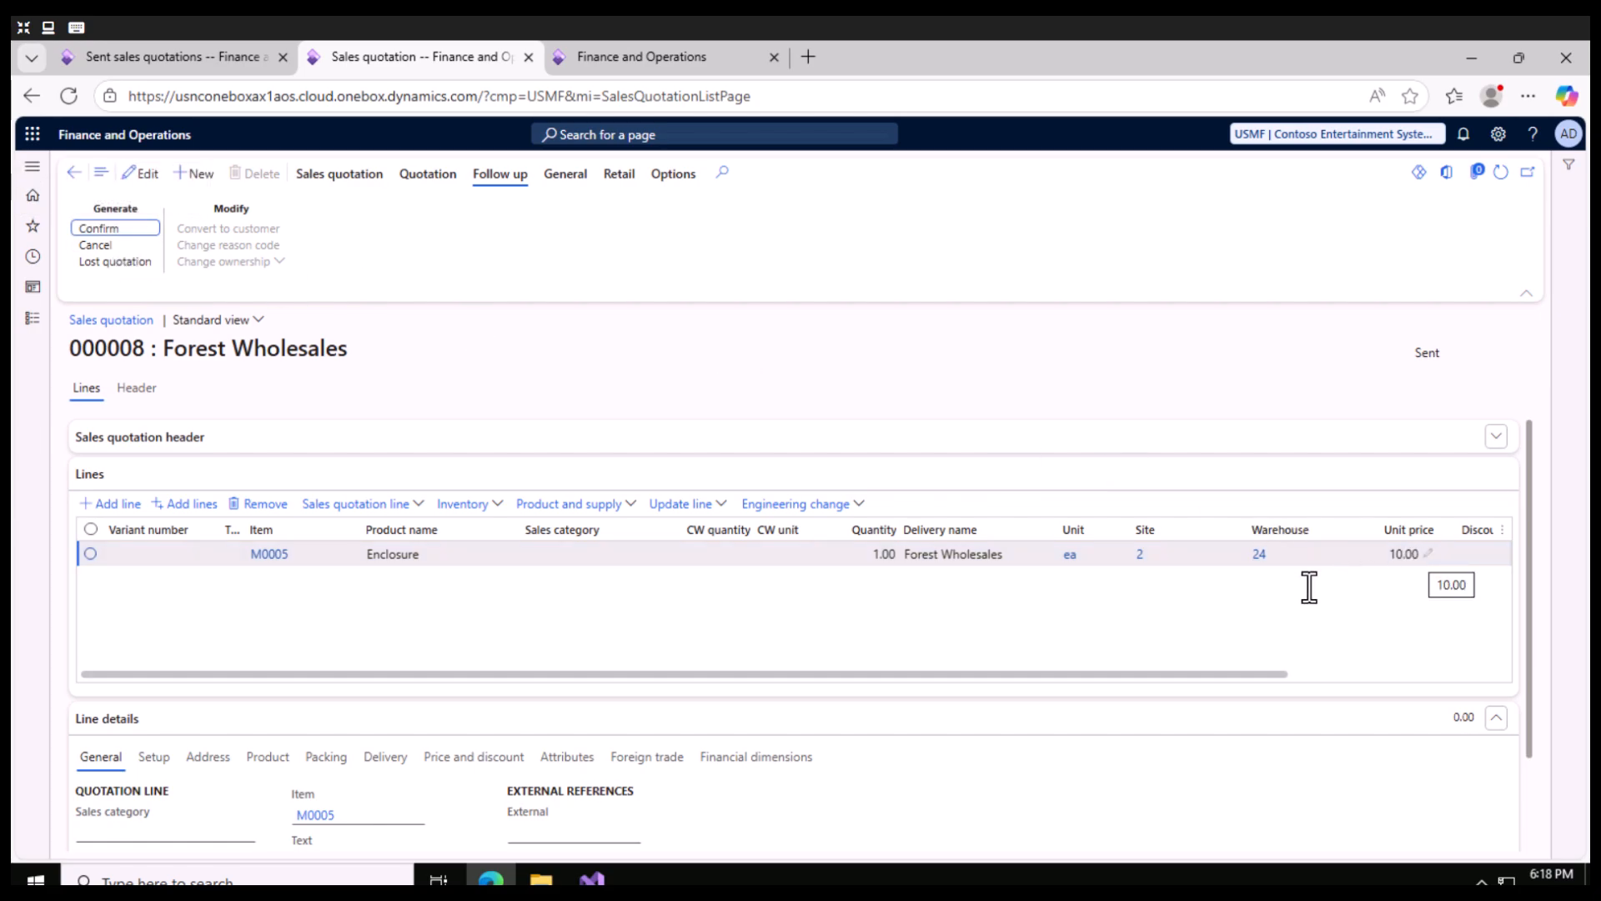
{"action": "left_click", "coordinate": [197, 51]}
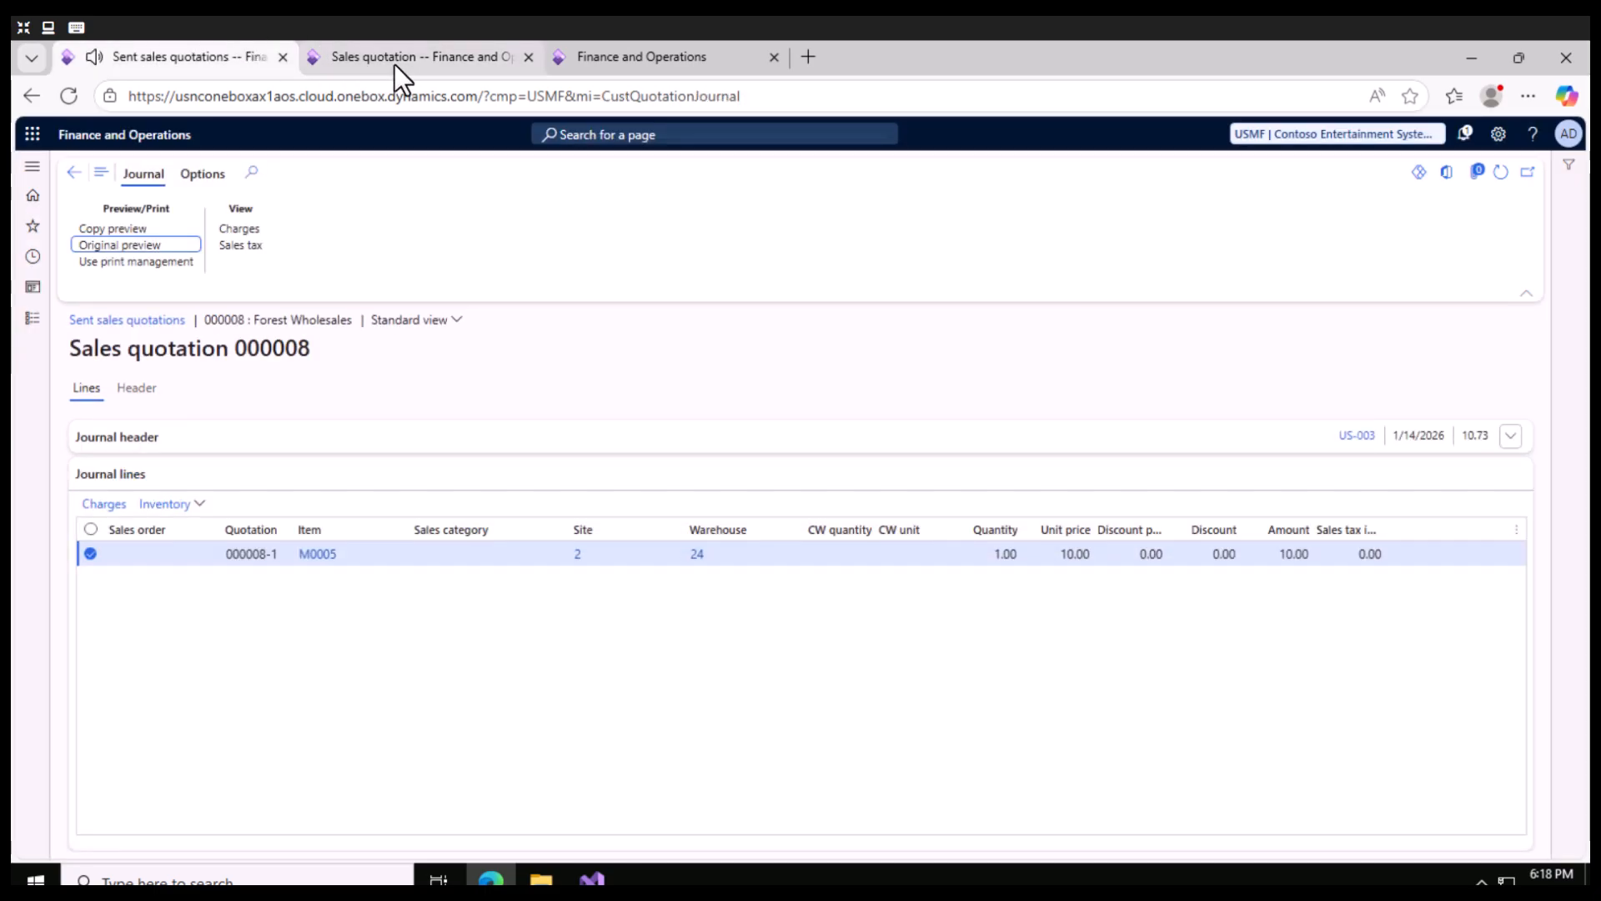
{"action": "left_click", "coordinate": [411, 55]}
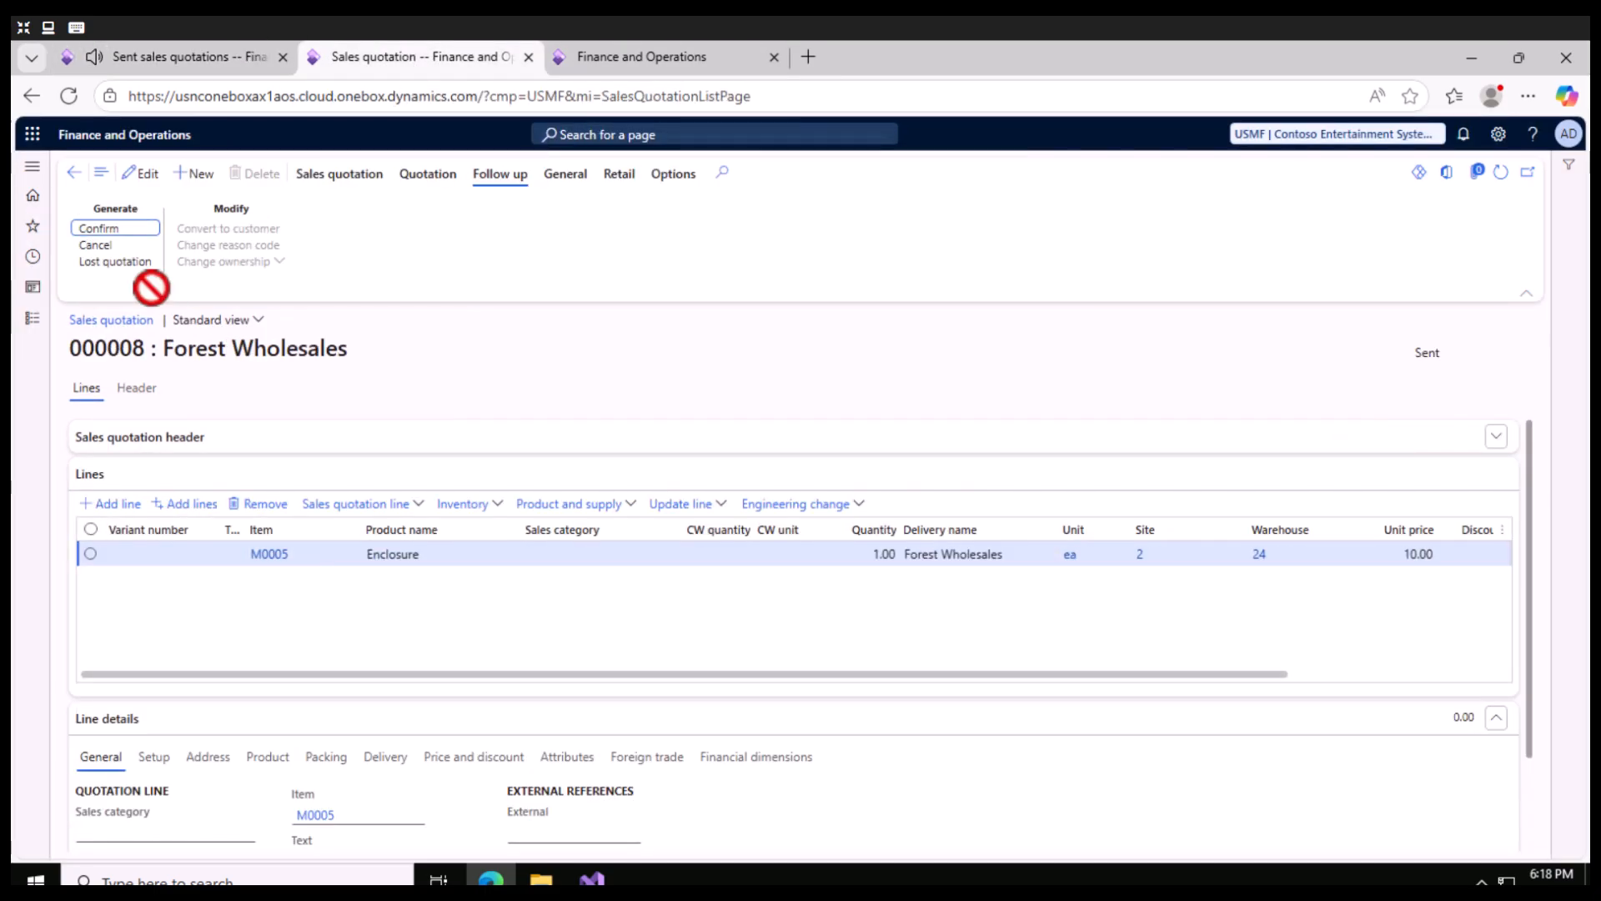
{"action": "left_click", "coordinate": [109, 229]}
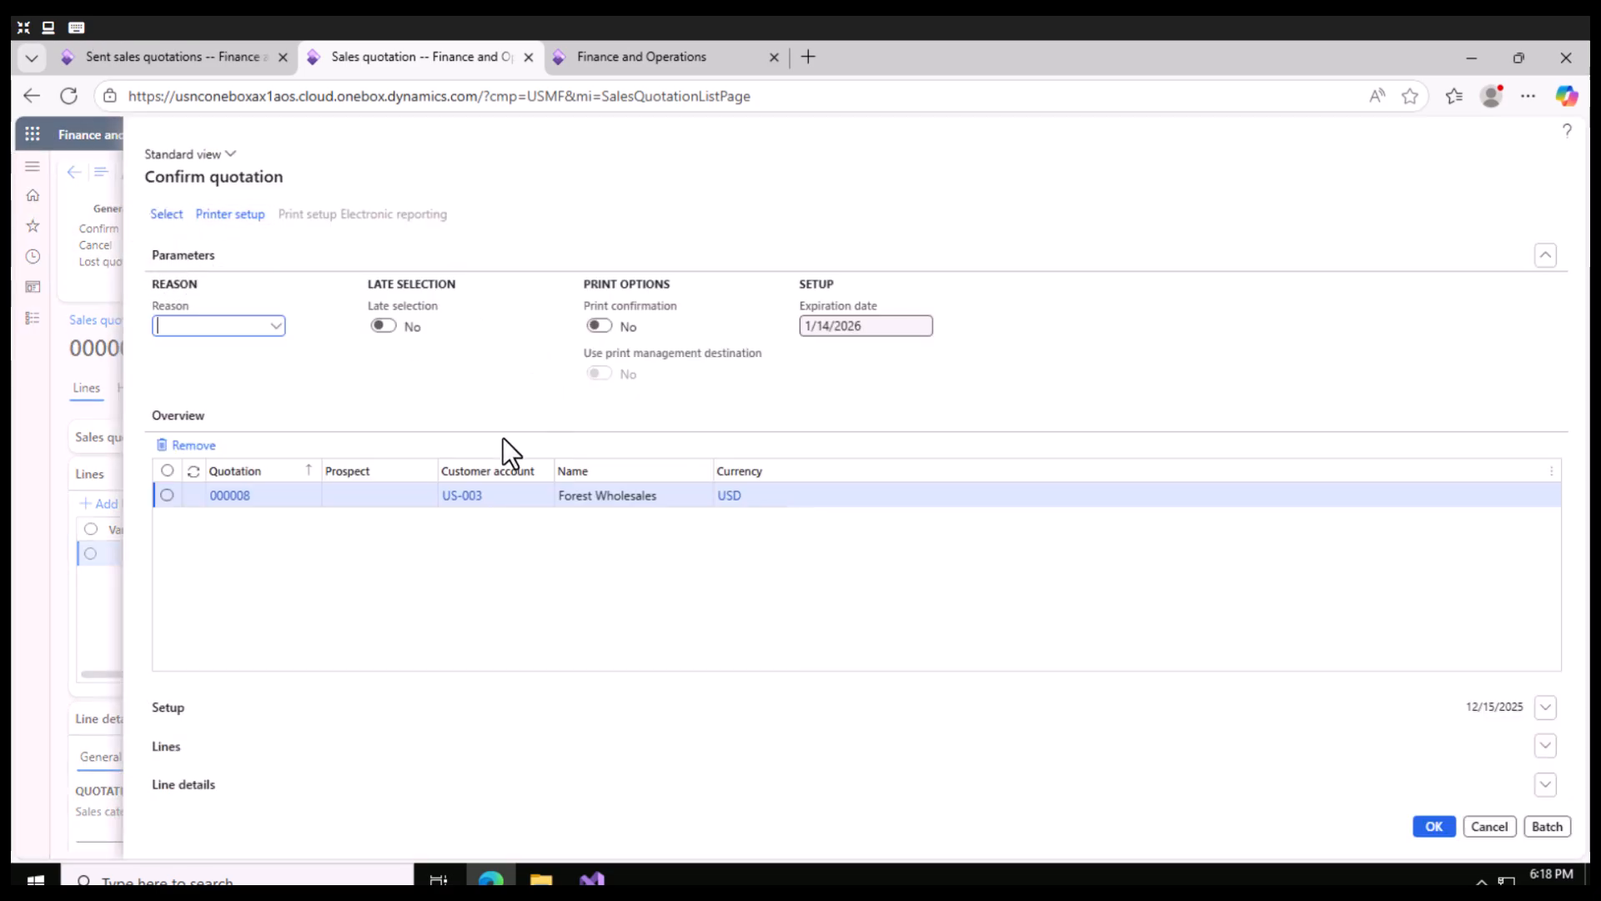
{"action": "left_click", "coordinate": [276, 327]}
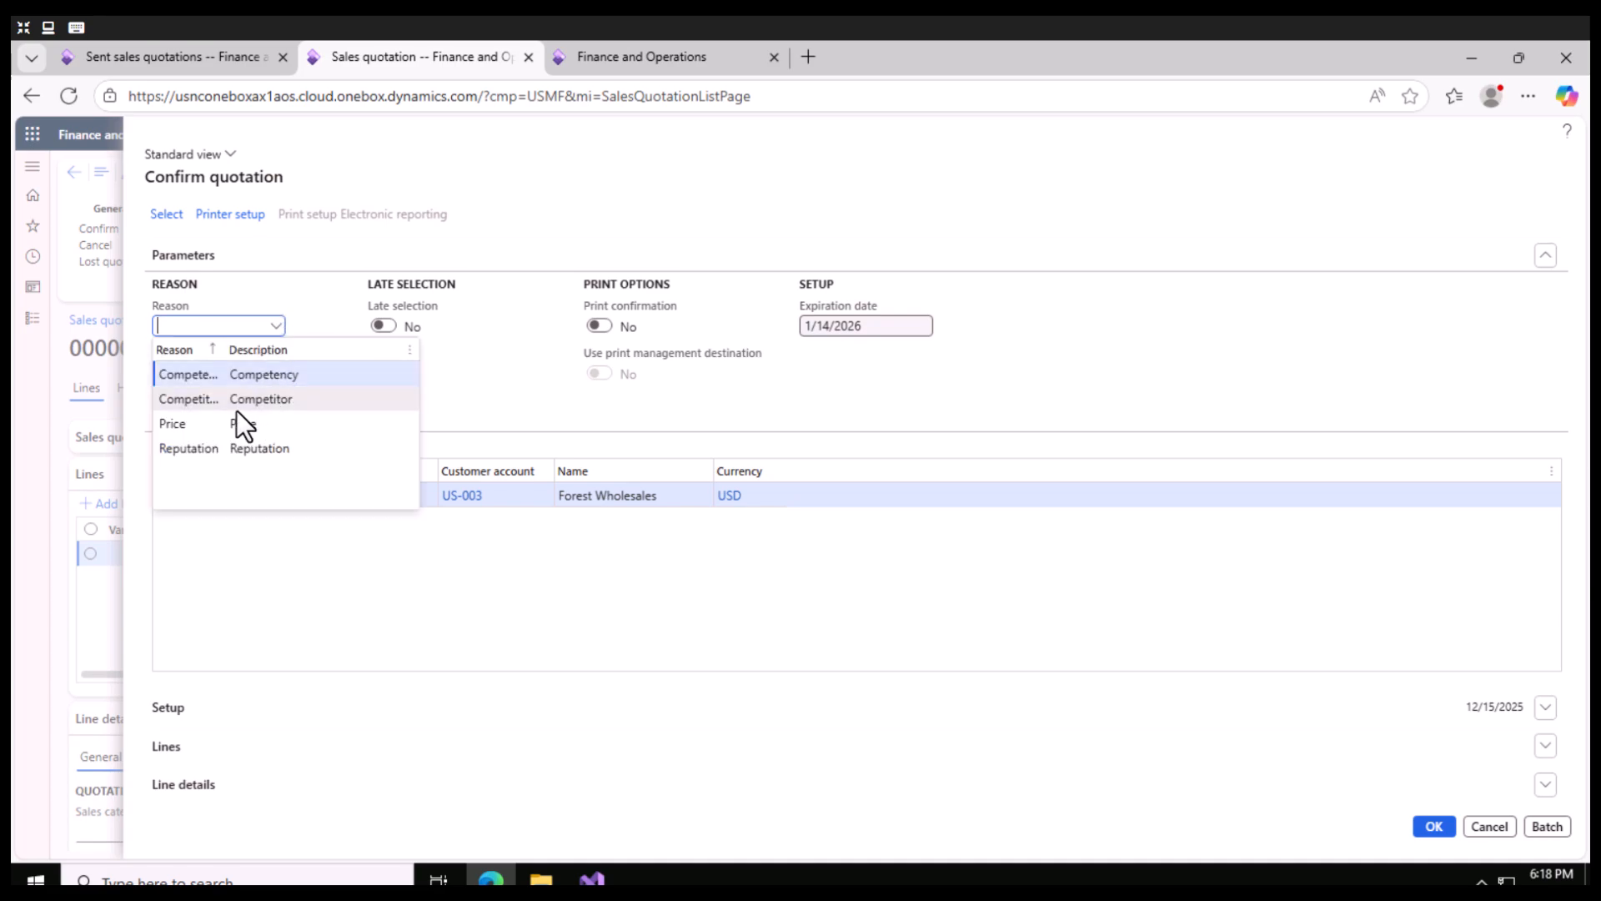
{"action": "left_click", "coordinate": [197, 424]}
{"action": "left_click", "coordinate": [1434, 827]}
{"action": "left_click", "coordinate": [1432, 826]}
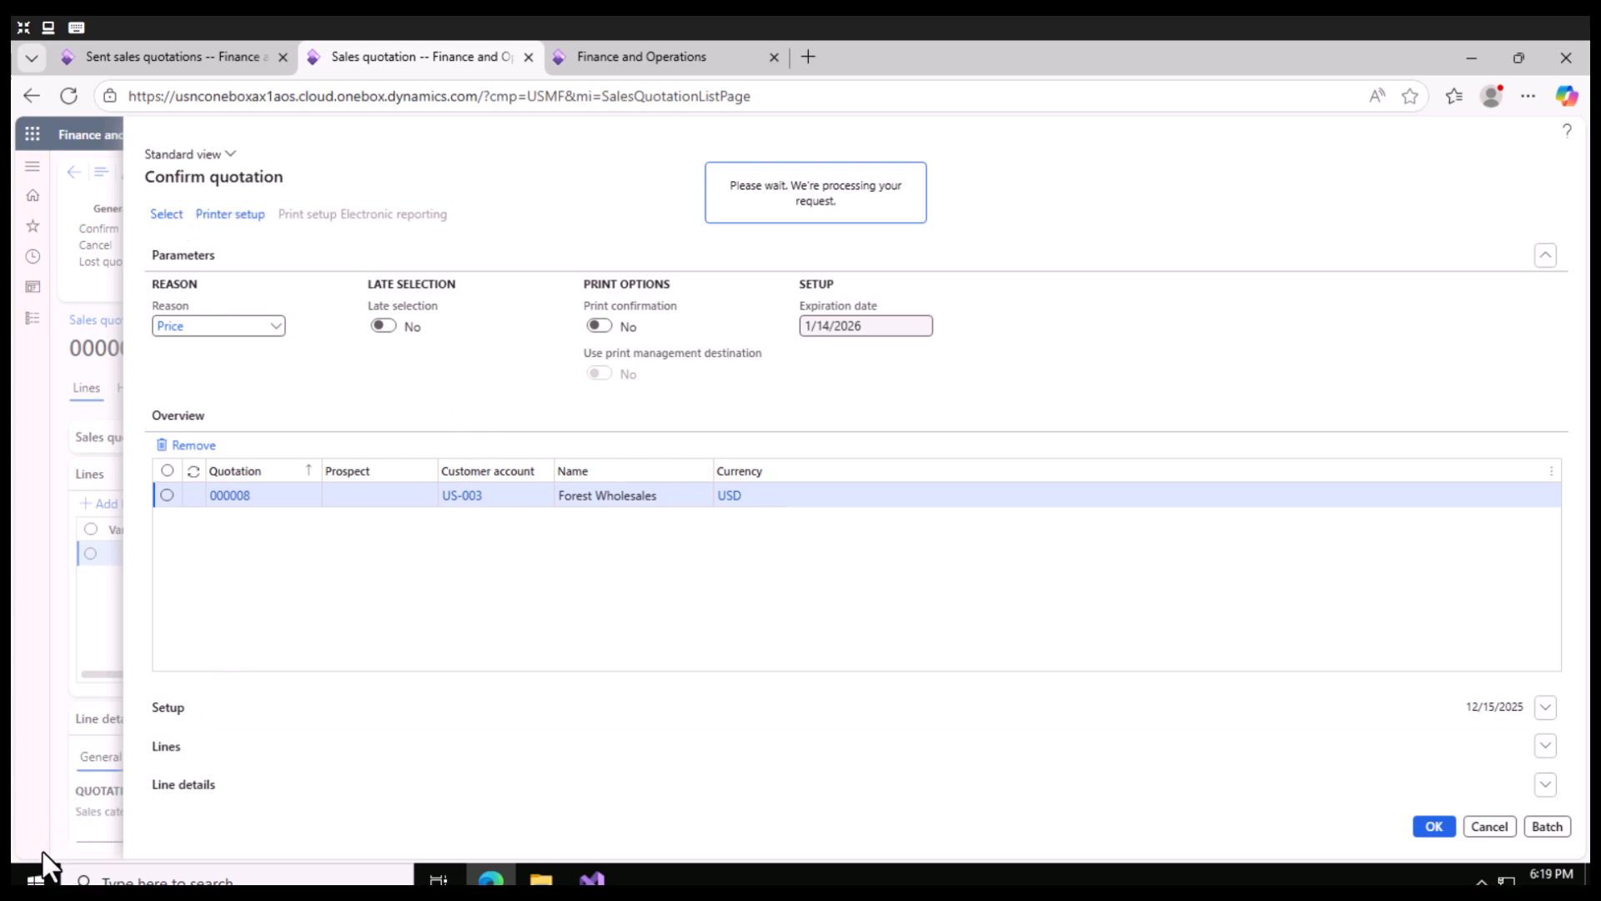
- Launch Notepad with a blank note and return to the Forest Wholesales quotation in the browser
{"action": "left_click", "coordinate": [37, 880]}
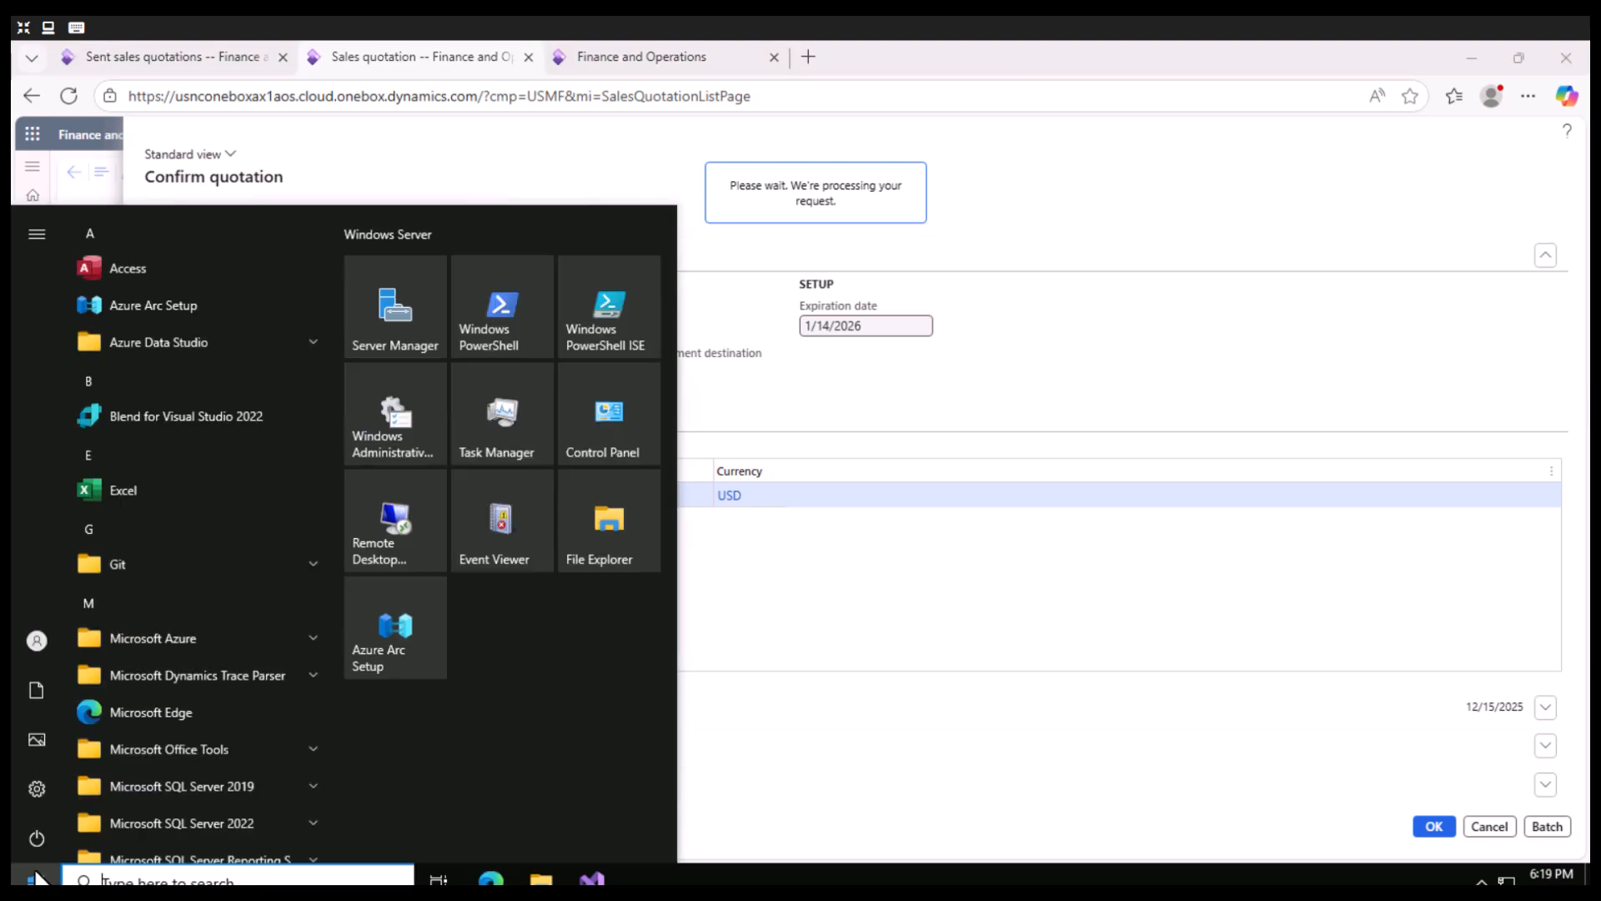
{"action": "type", "text": "note"}
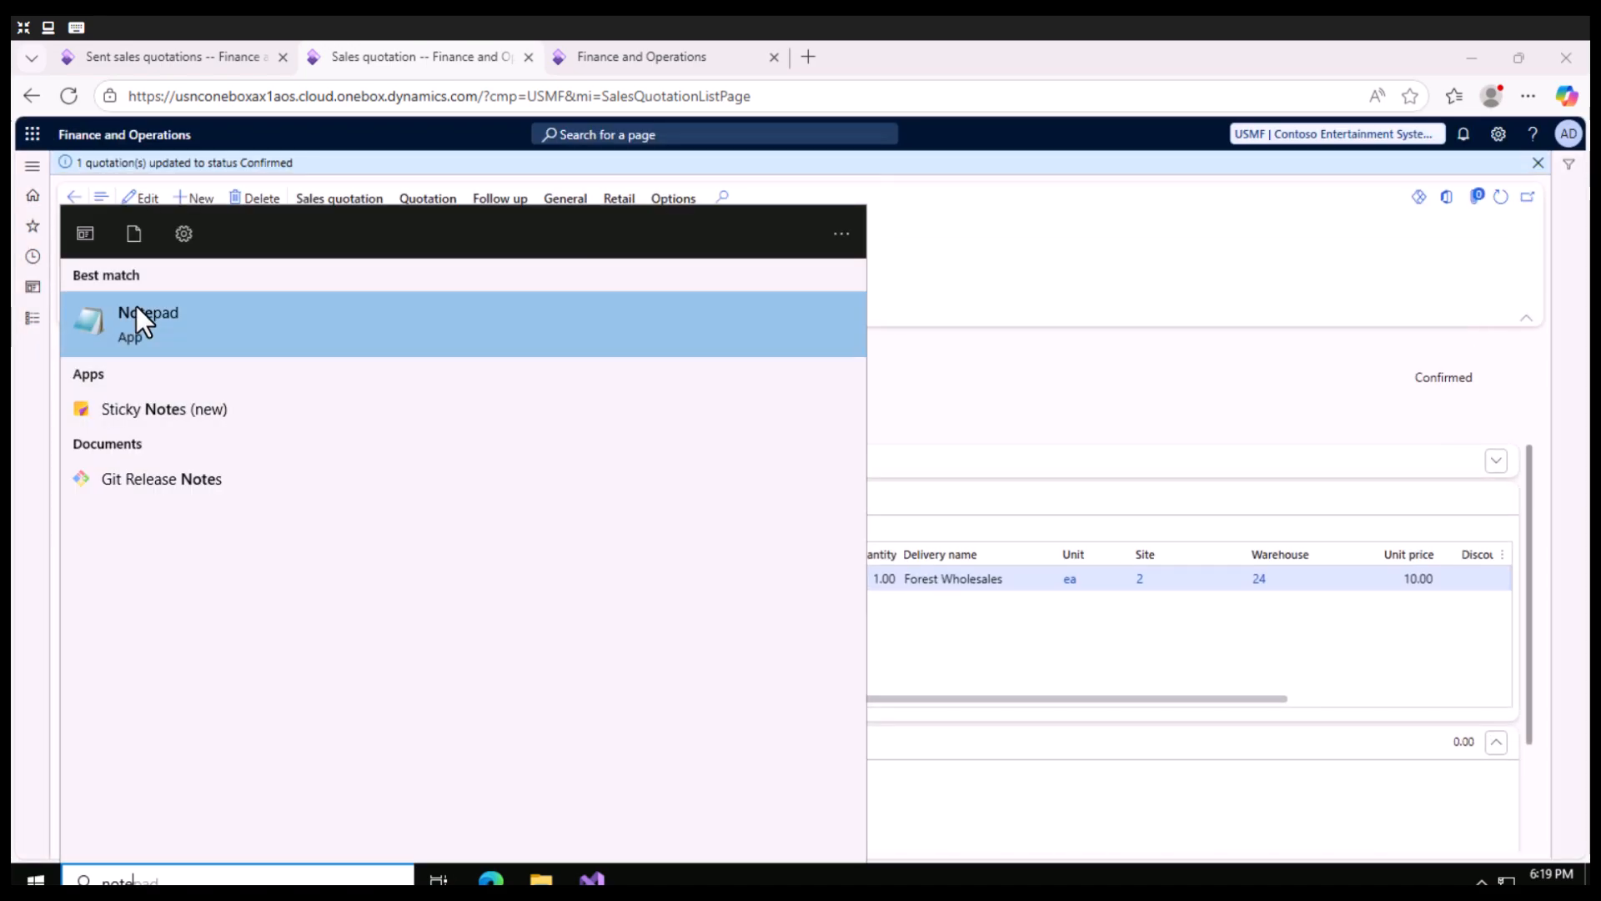
{"action": "key", "text": "Return"}
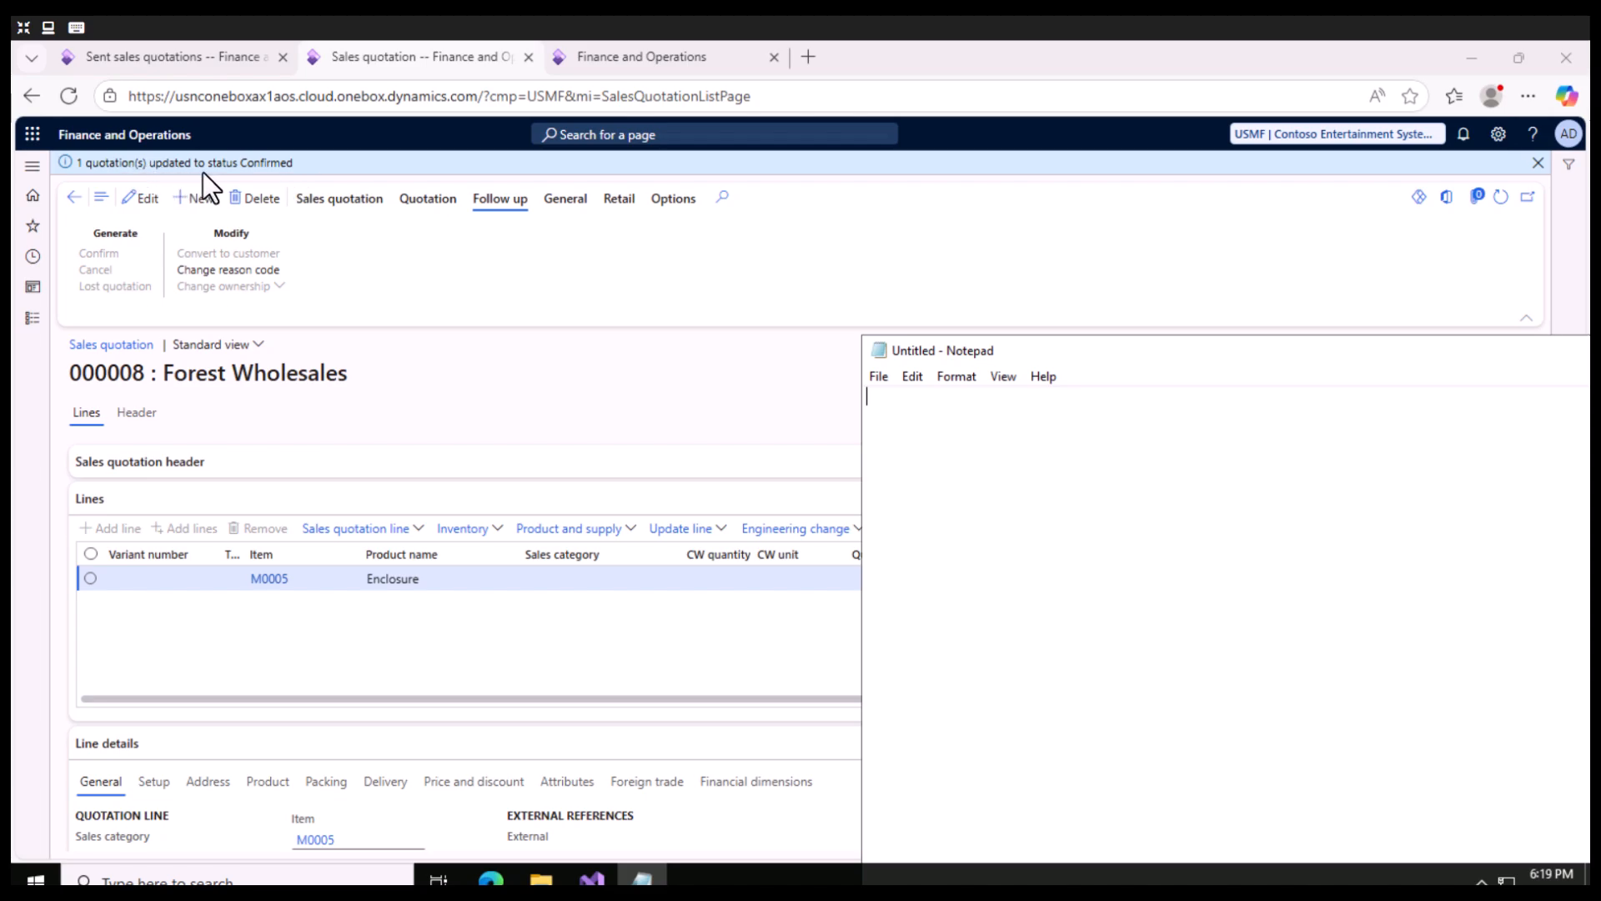
{"action": "left_click", "coordinate": [569, 352]}
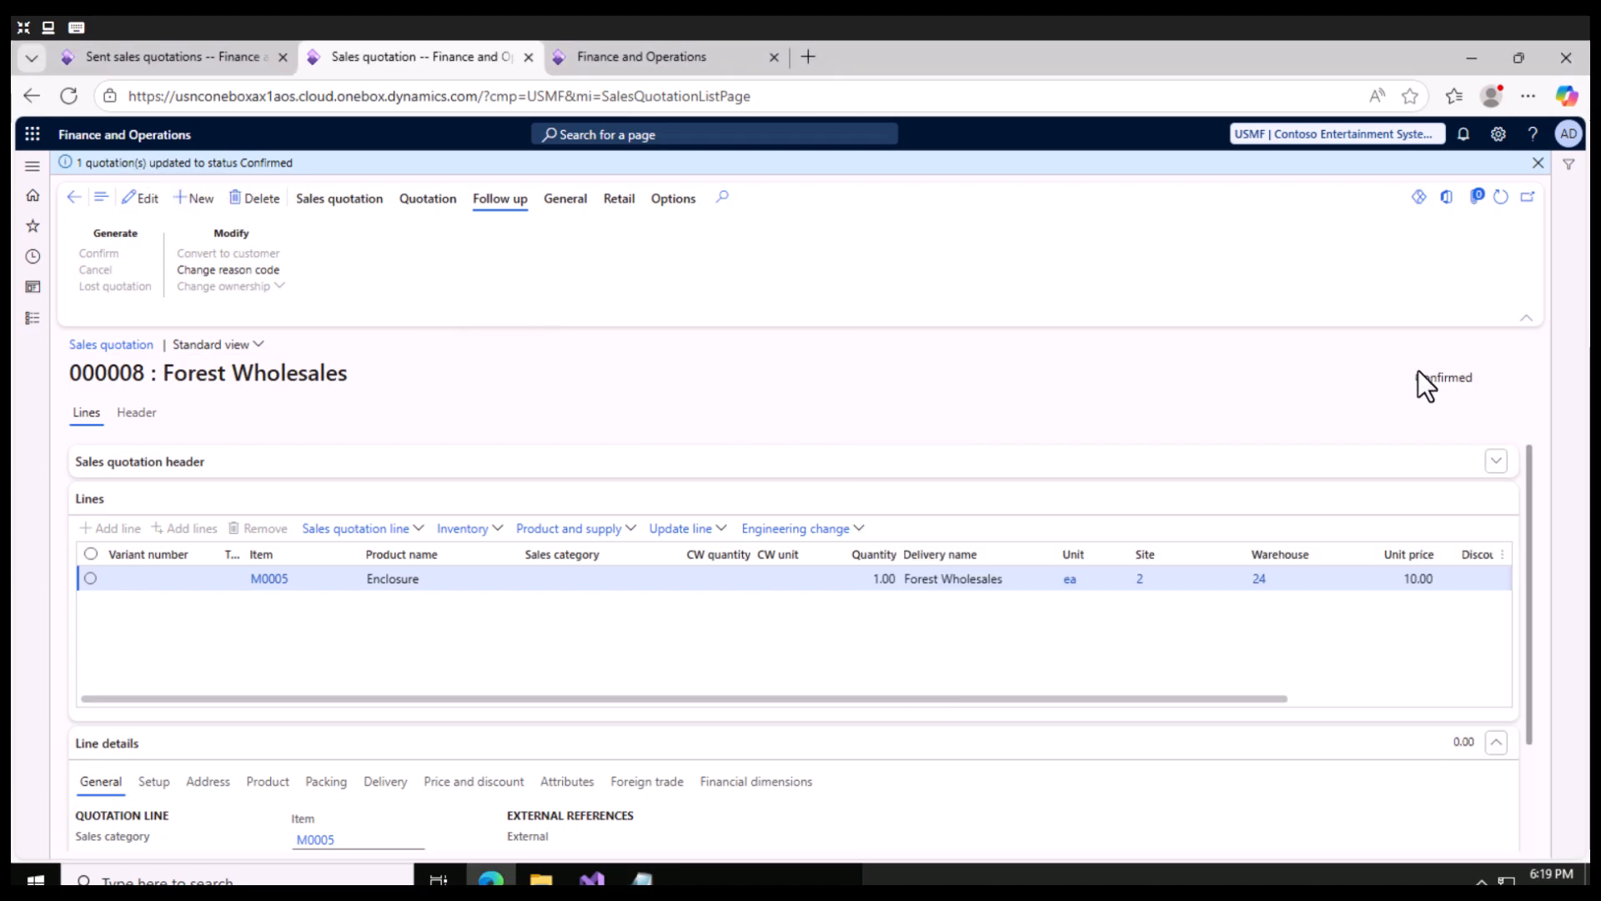
- Refresh the confirmed quotation and open its related sales order to examine the Enclosure line's unit price
{"action": "left_click", "coordinate": [1502, 198]}
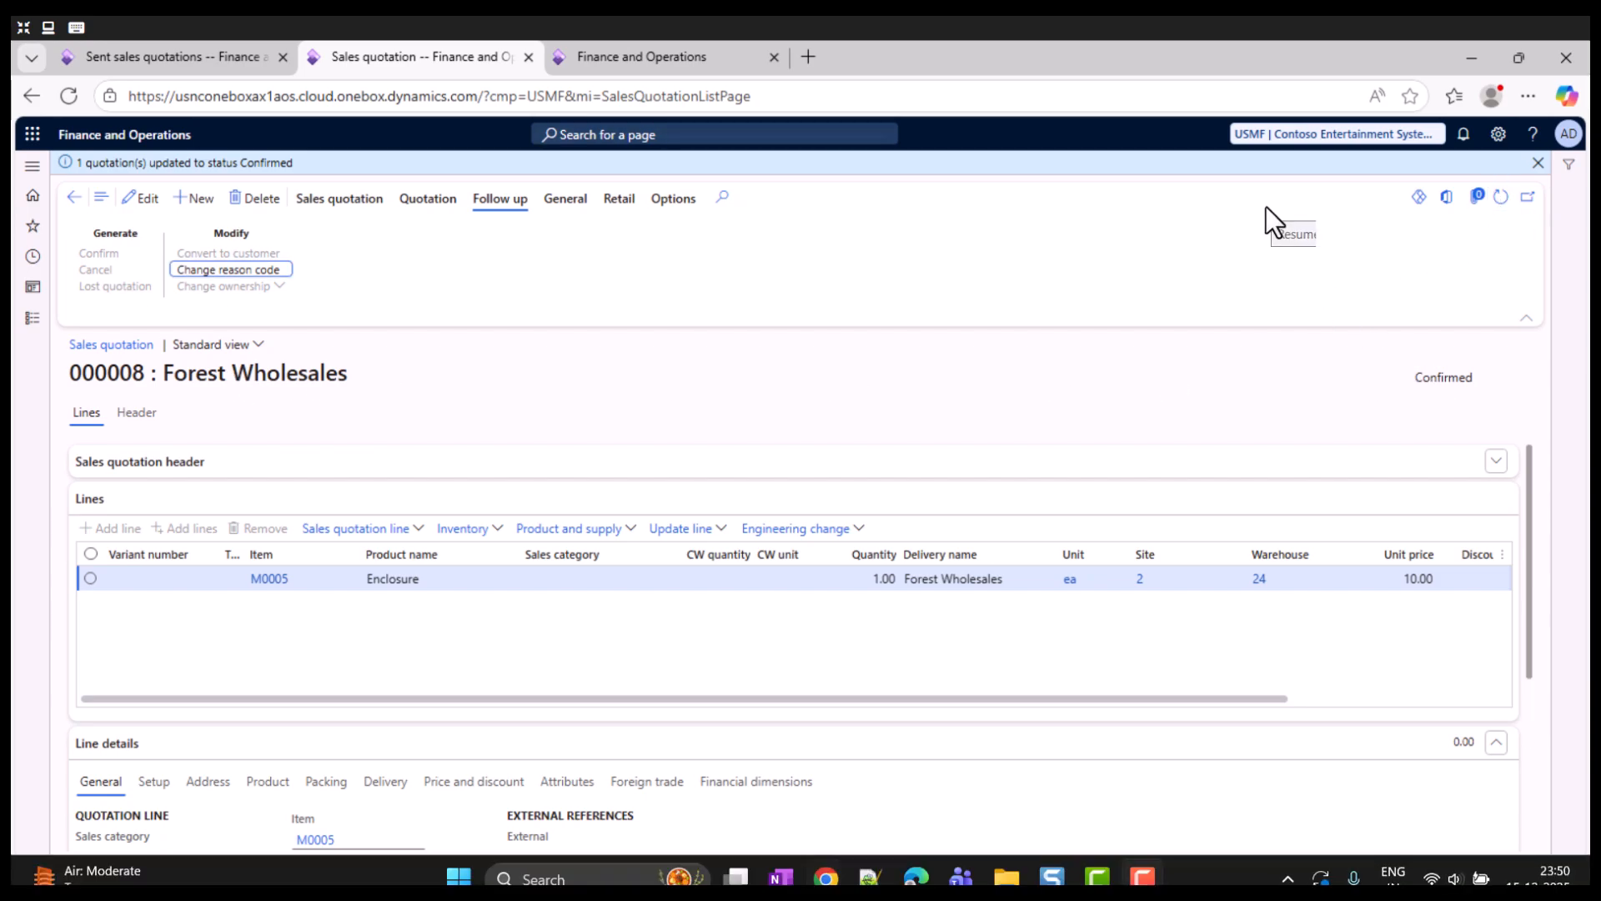
{"action": "left_click", "coordinate": [554, 202]}
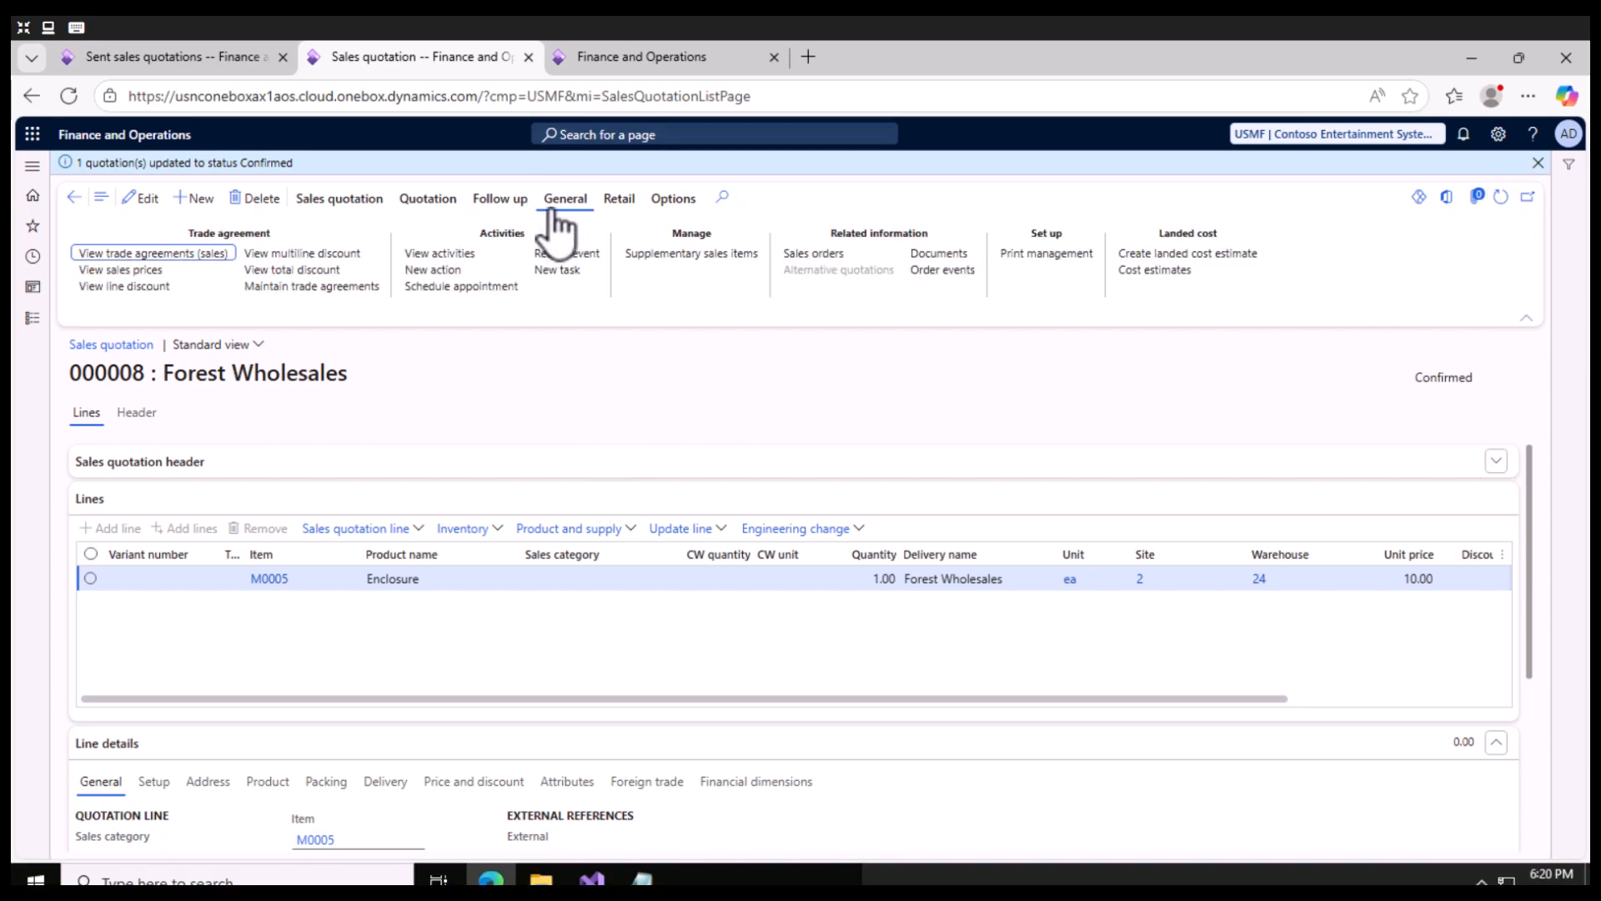
{"action": "left_click", "coordinate": [828, 253]}
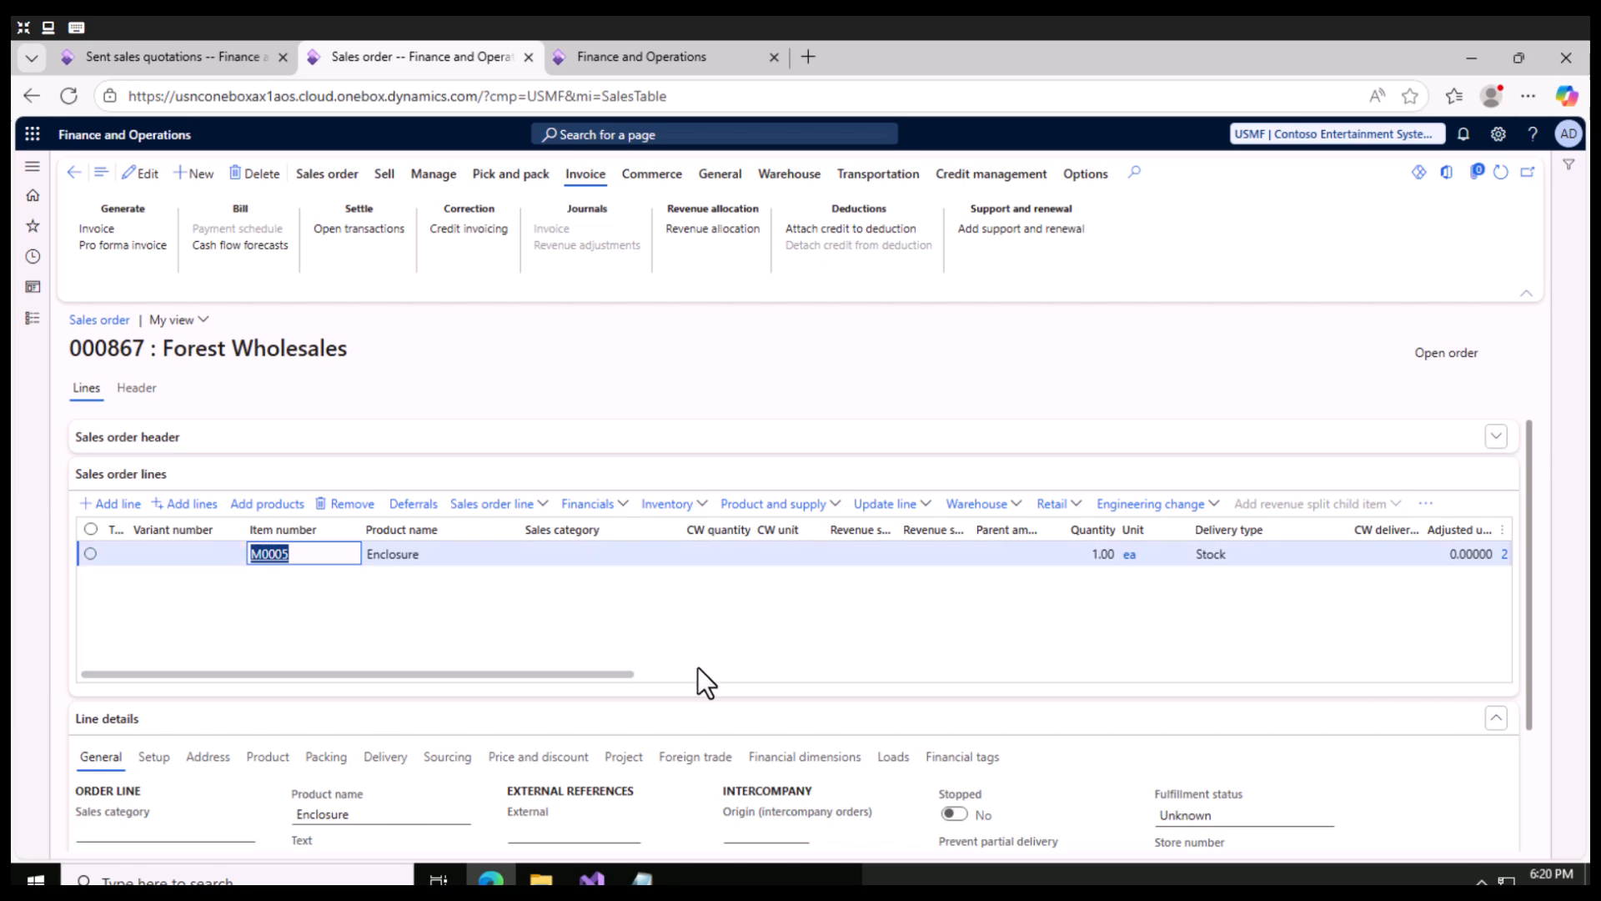
{"action": "left_click_drag", "start_coordinate": [614, 677], "coordinate": [733, 682]}
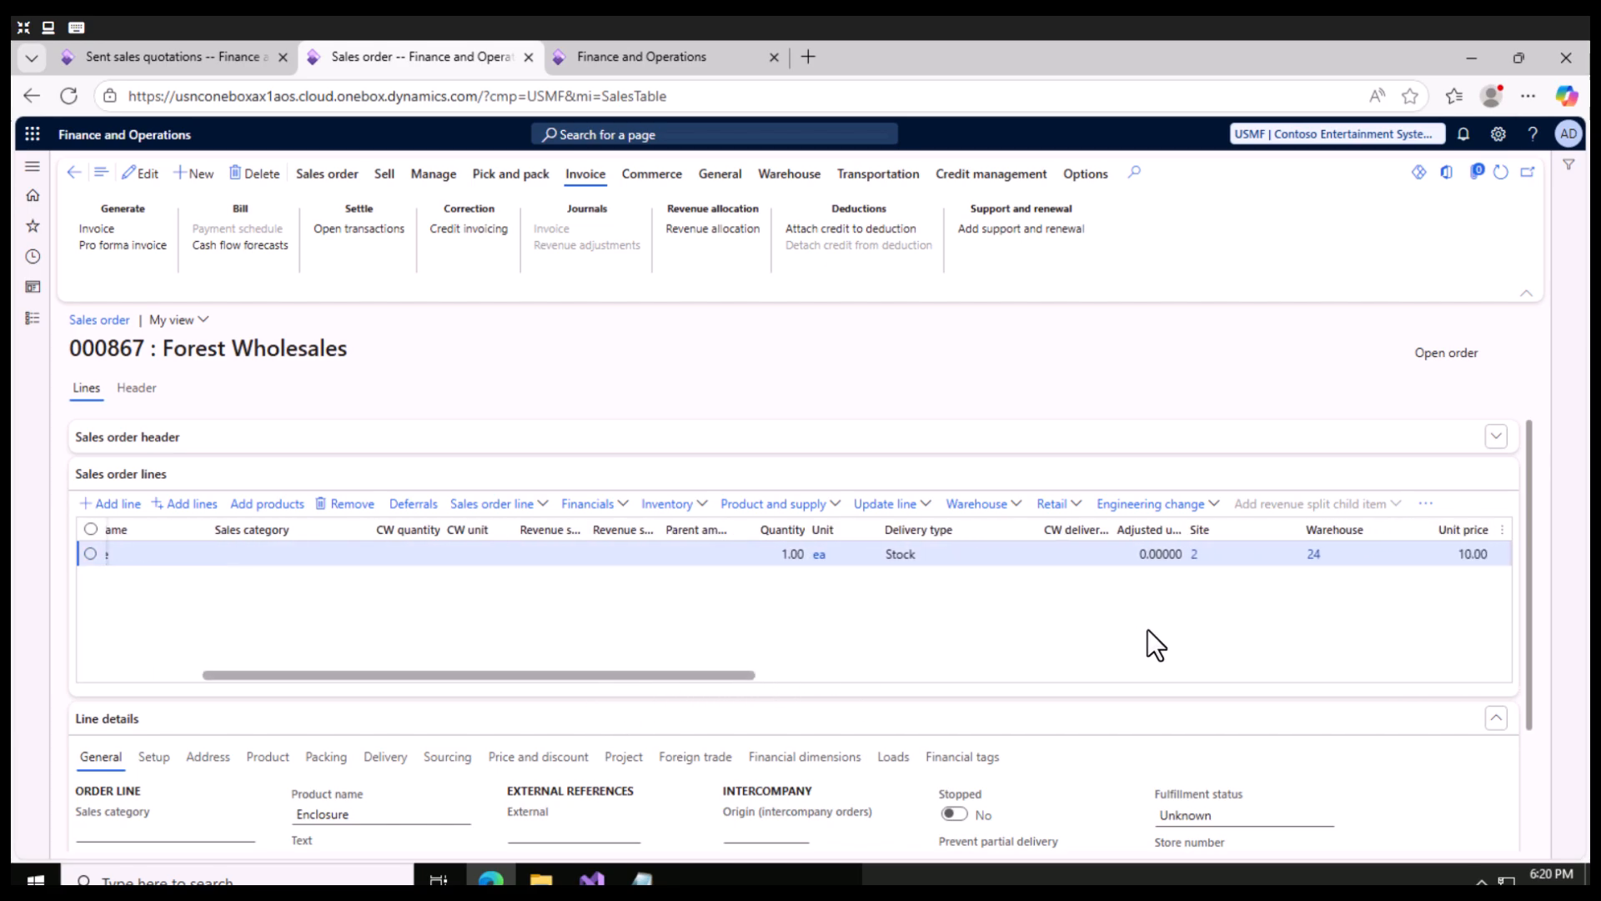
{"action": "left_click", "coordinate": [1451, 554]}
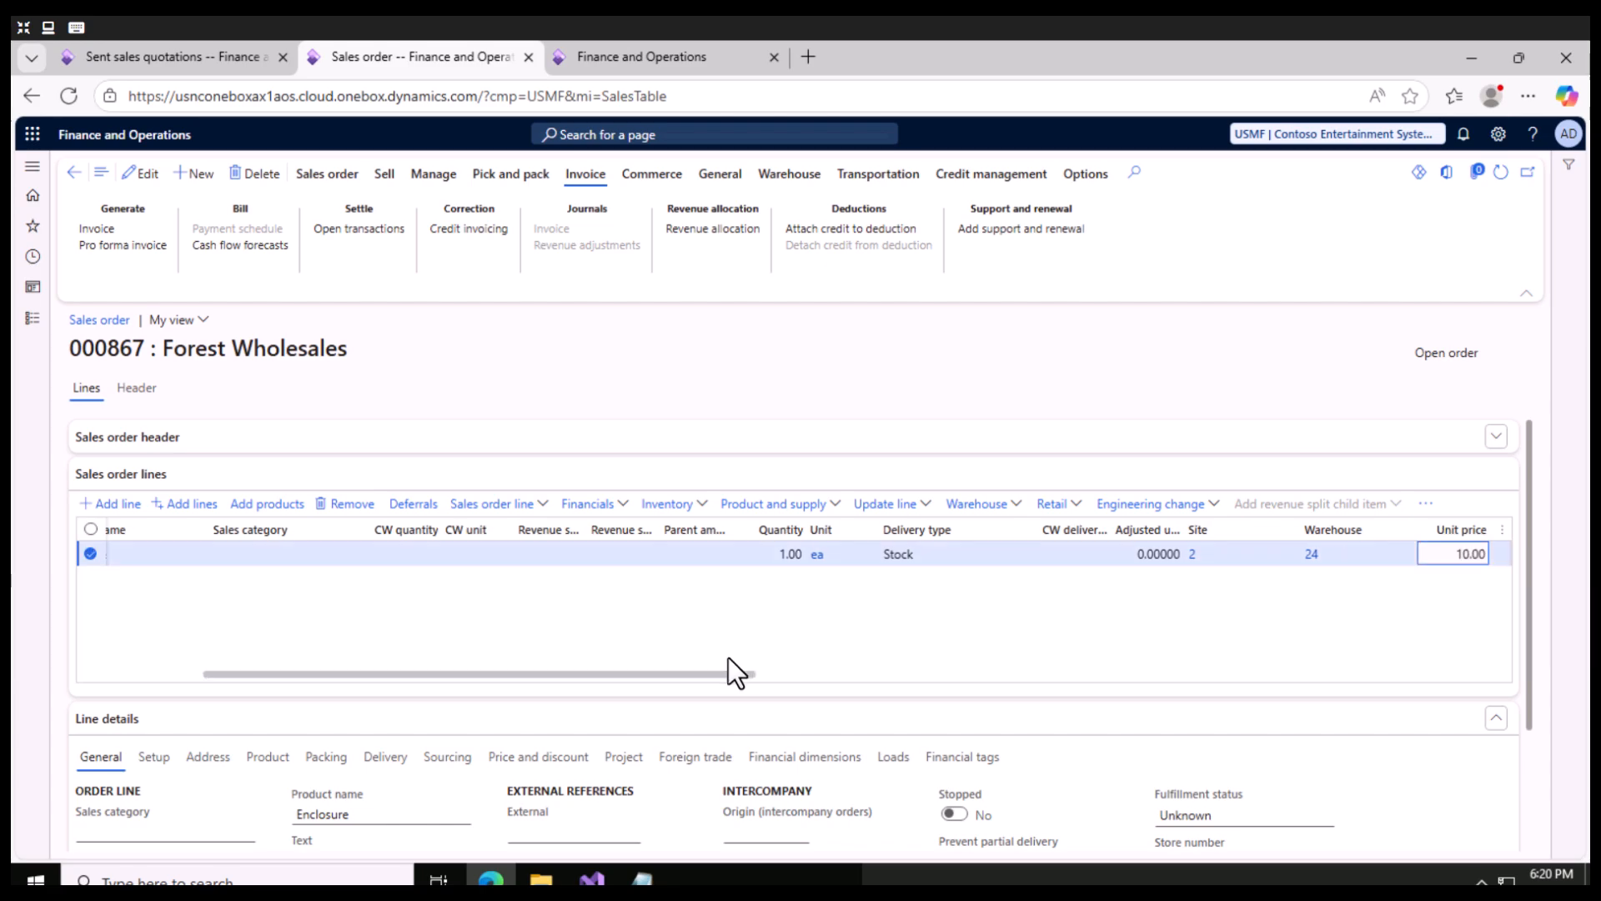
{"action": "scroll", "coordinate": [726, 660], "scroll_direction": "down", "scroll_amount": 2}
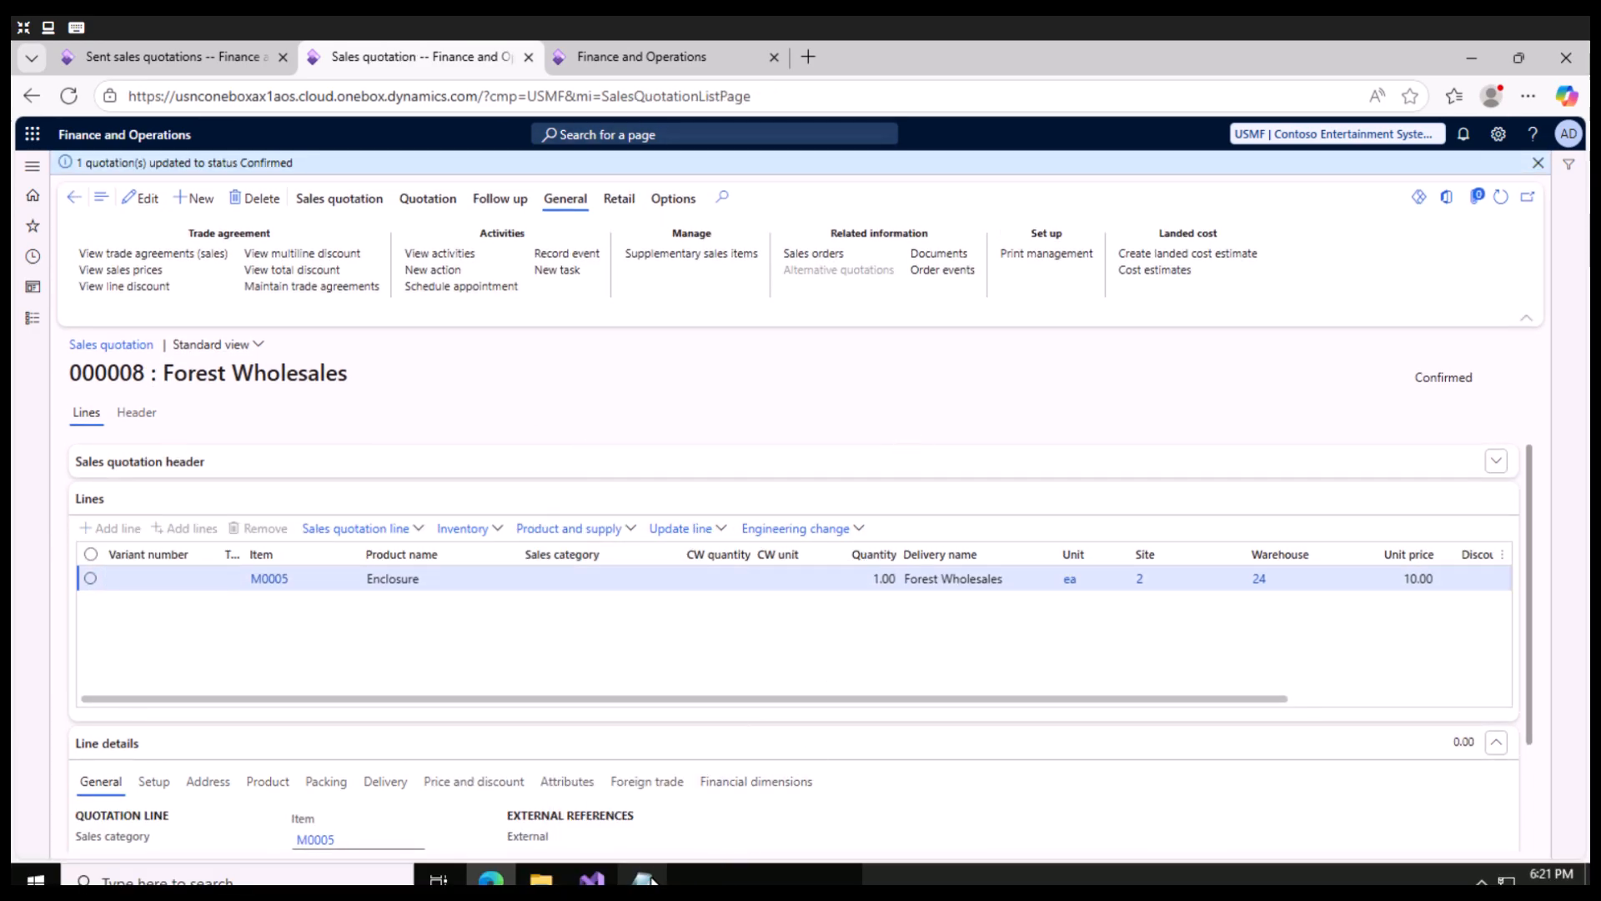
- Switch to Notepad and write "SQ: Inital check" as the first line of the note
{"action": "left_click", "coordinate": [642, 876]}
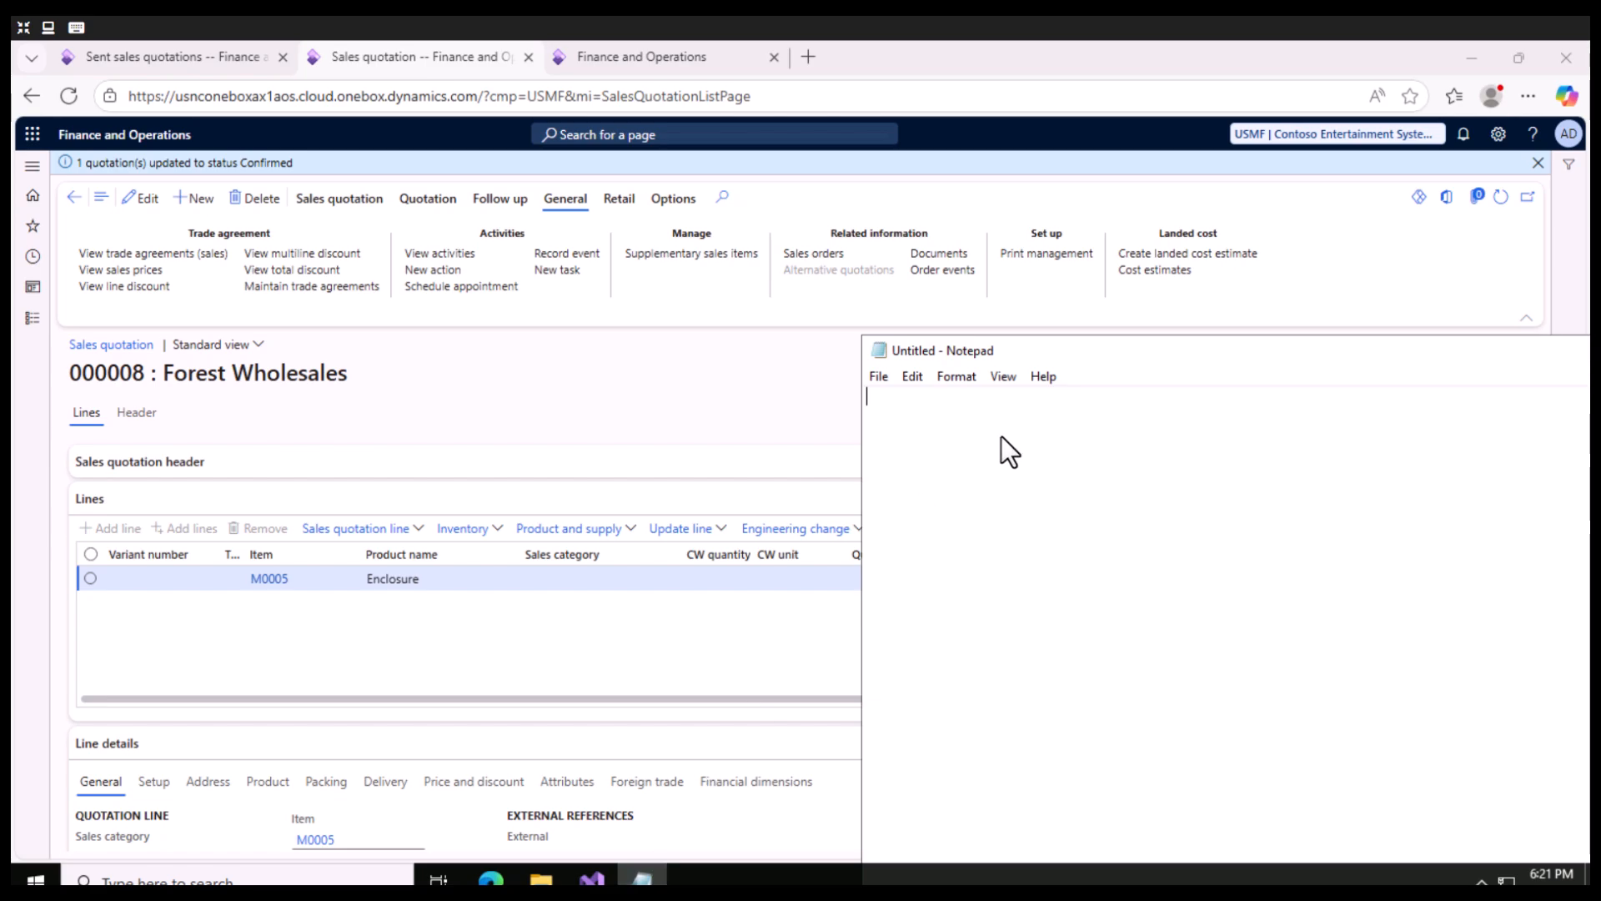
{"action": "scroll", "coordinate": [992, 458], "scroll_direction": "up", "scroll_amount": 18}
{"action": "type", "text": "SQ: "}
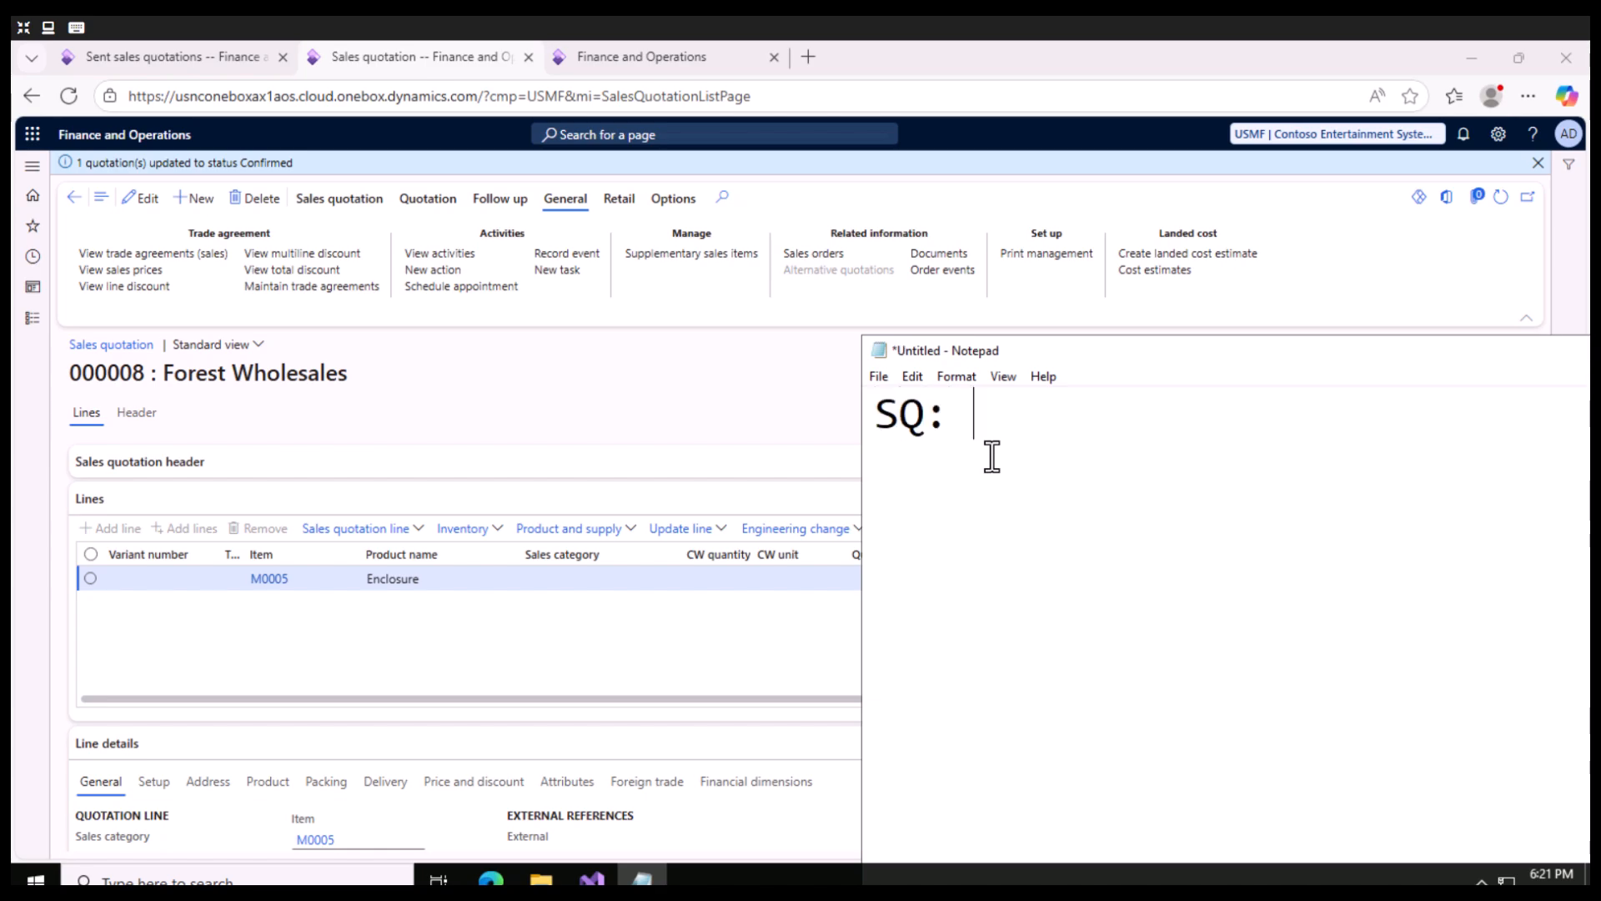
{"action": "type", "text": "Inital"}
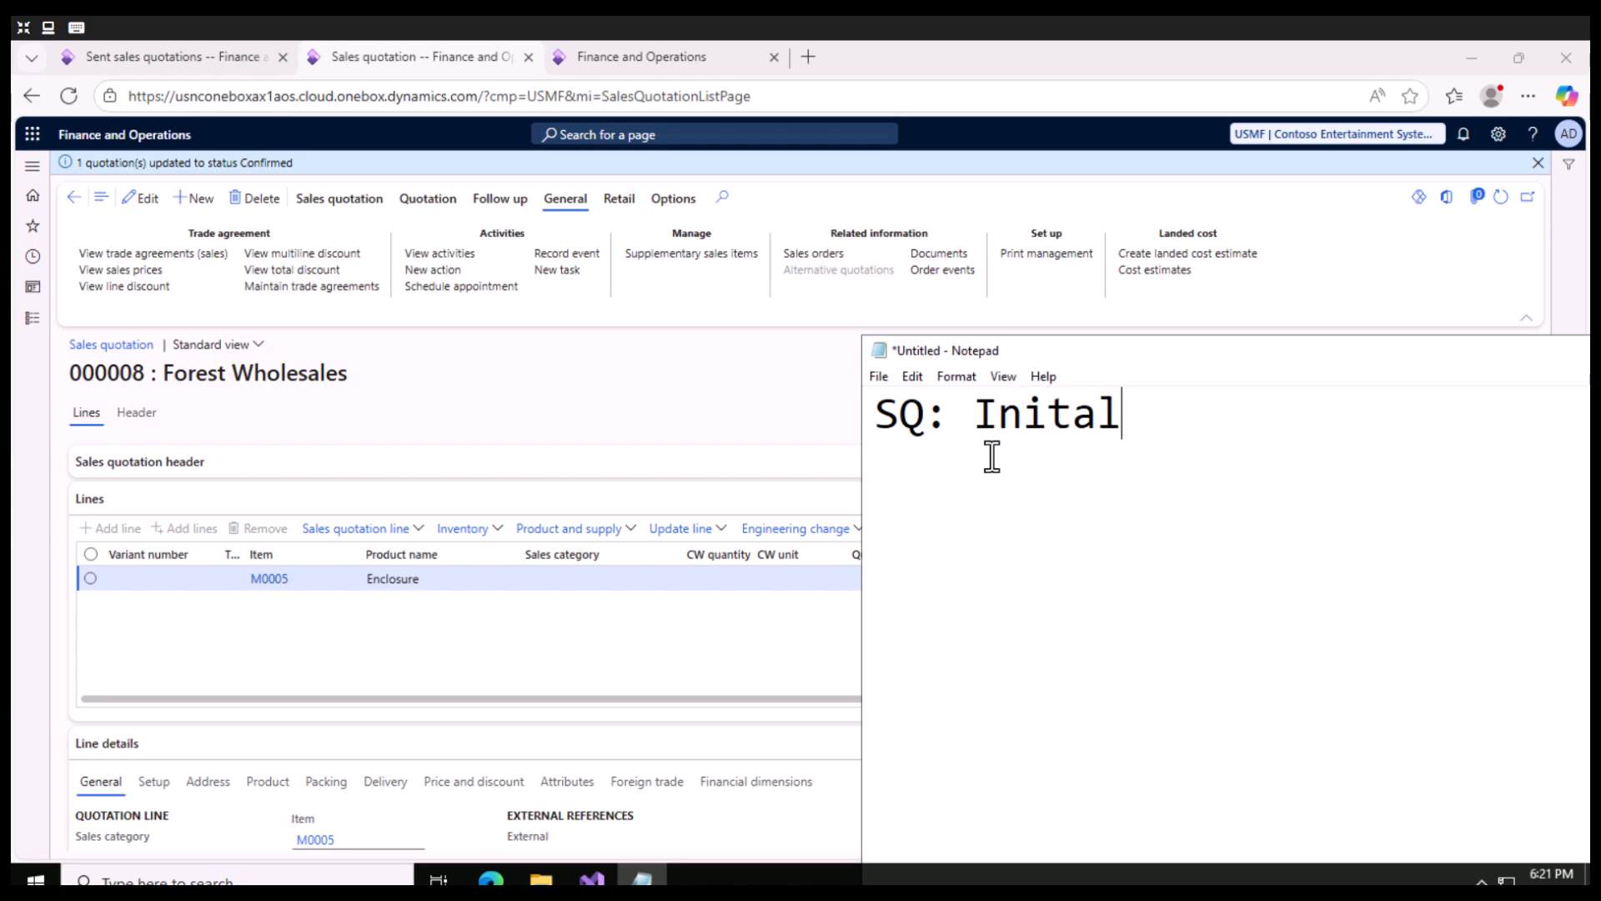
{"action": "type", "text": " check"}
{"action": "key", "text": "Return"}
- Add "FW:- M0005" as the second line of the note
{"action": "type", "text": "F"}
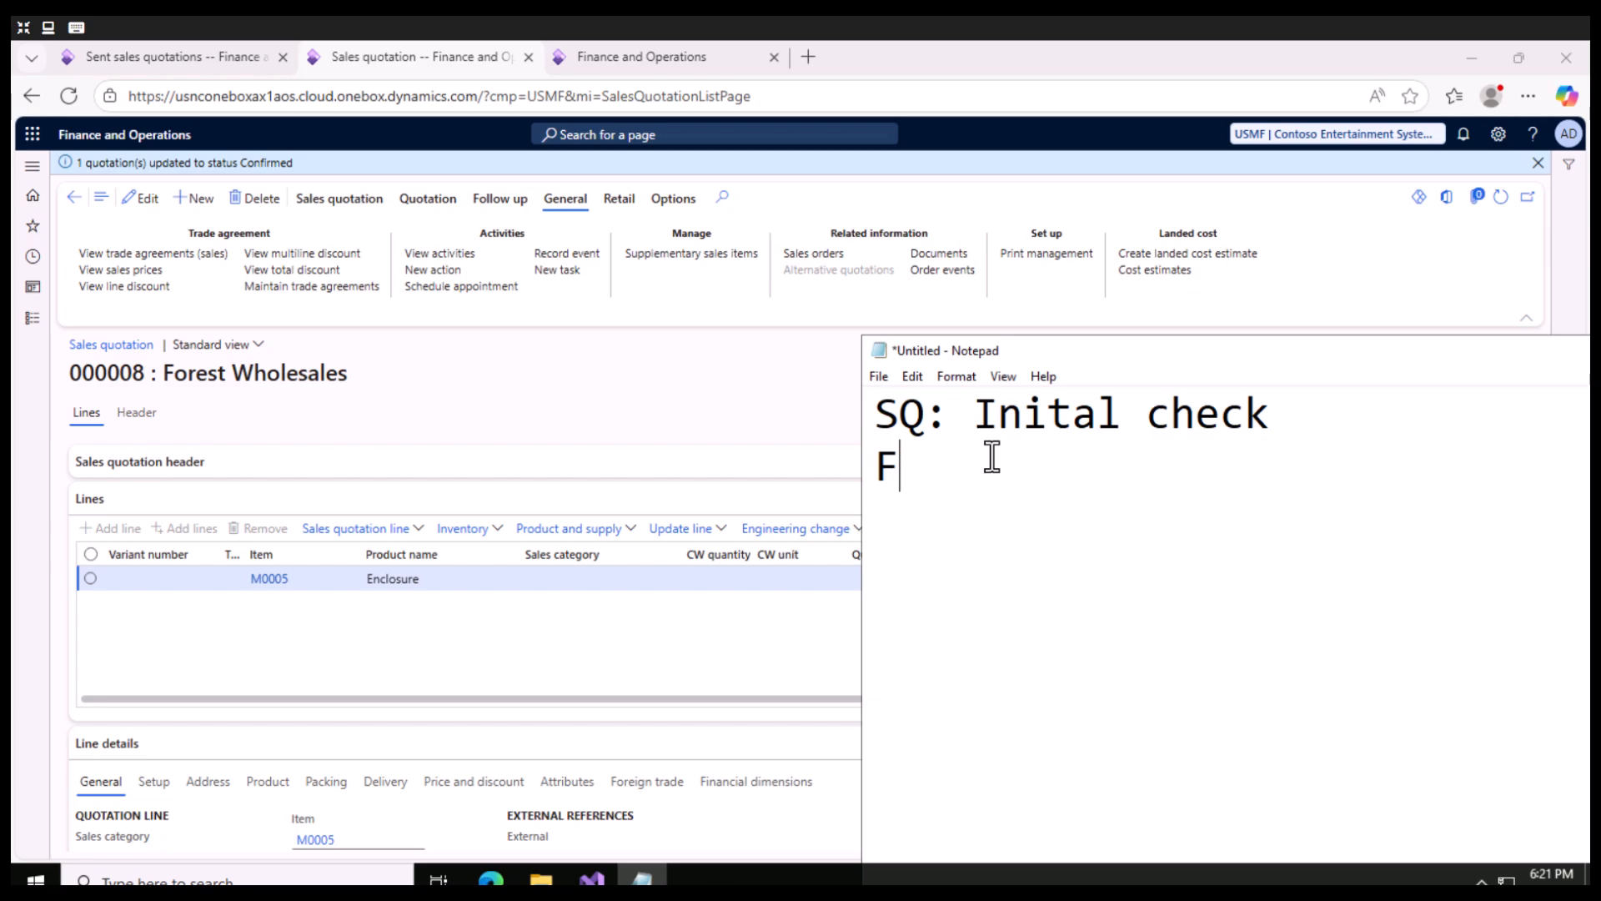
{"action": "type", "text": "W:- M0005"}
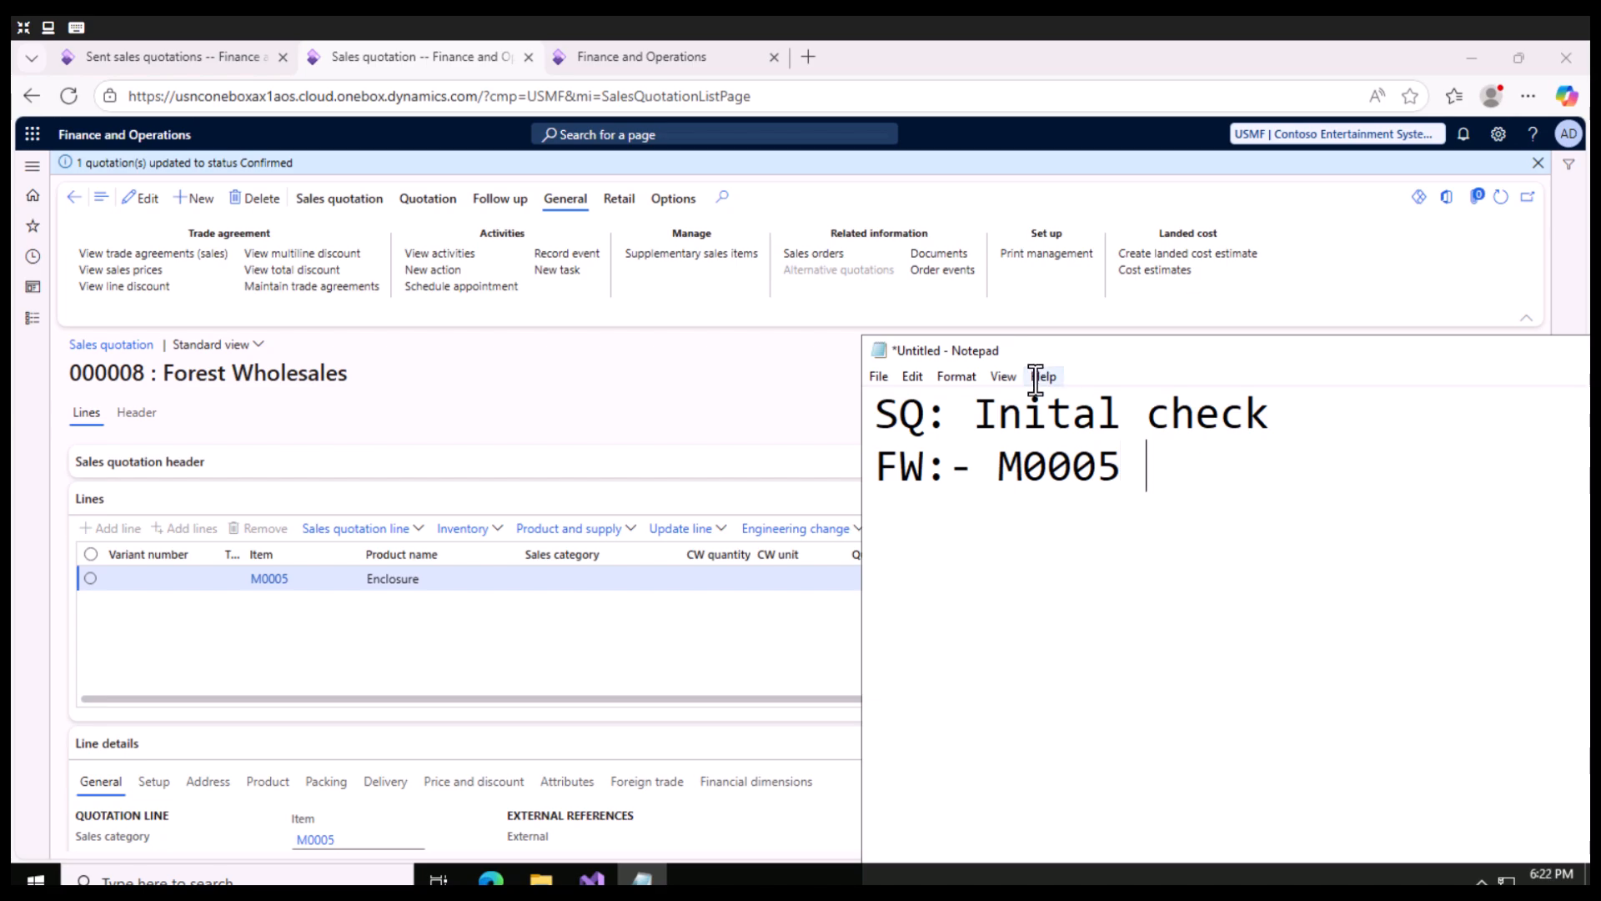
- Add the line "SQ: price," to the note and begin a fourth line with "FW"
{"action": "key", "text": "Return"}
{"action": "type", "text": "SQ: "}
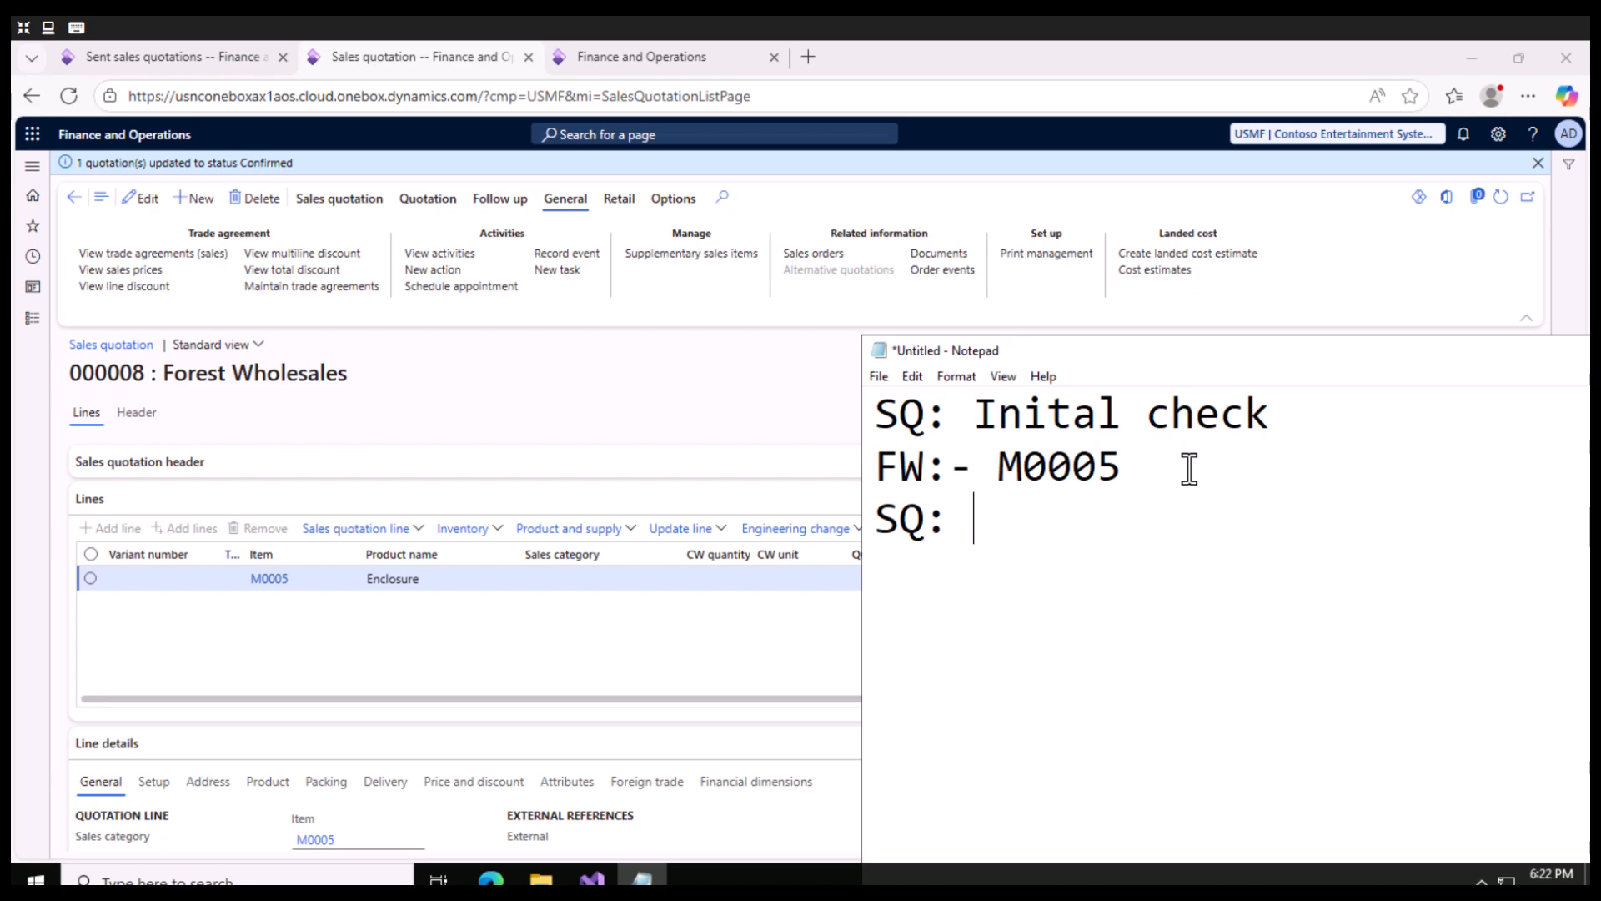
{"action": "type", "text": "price,"}
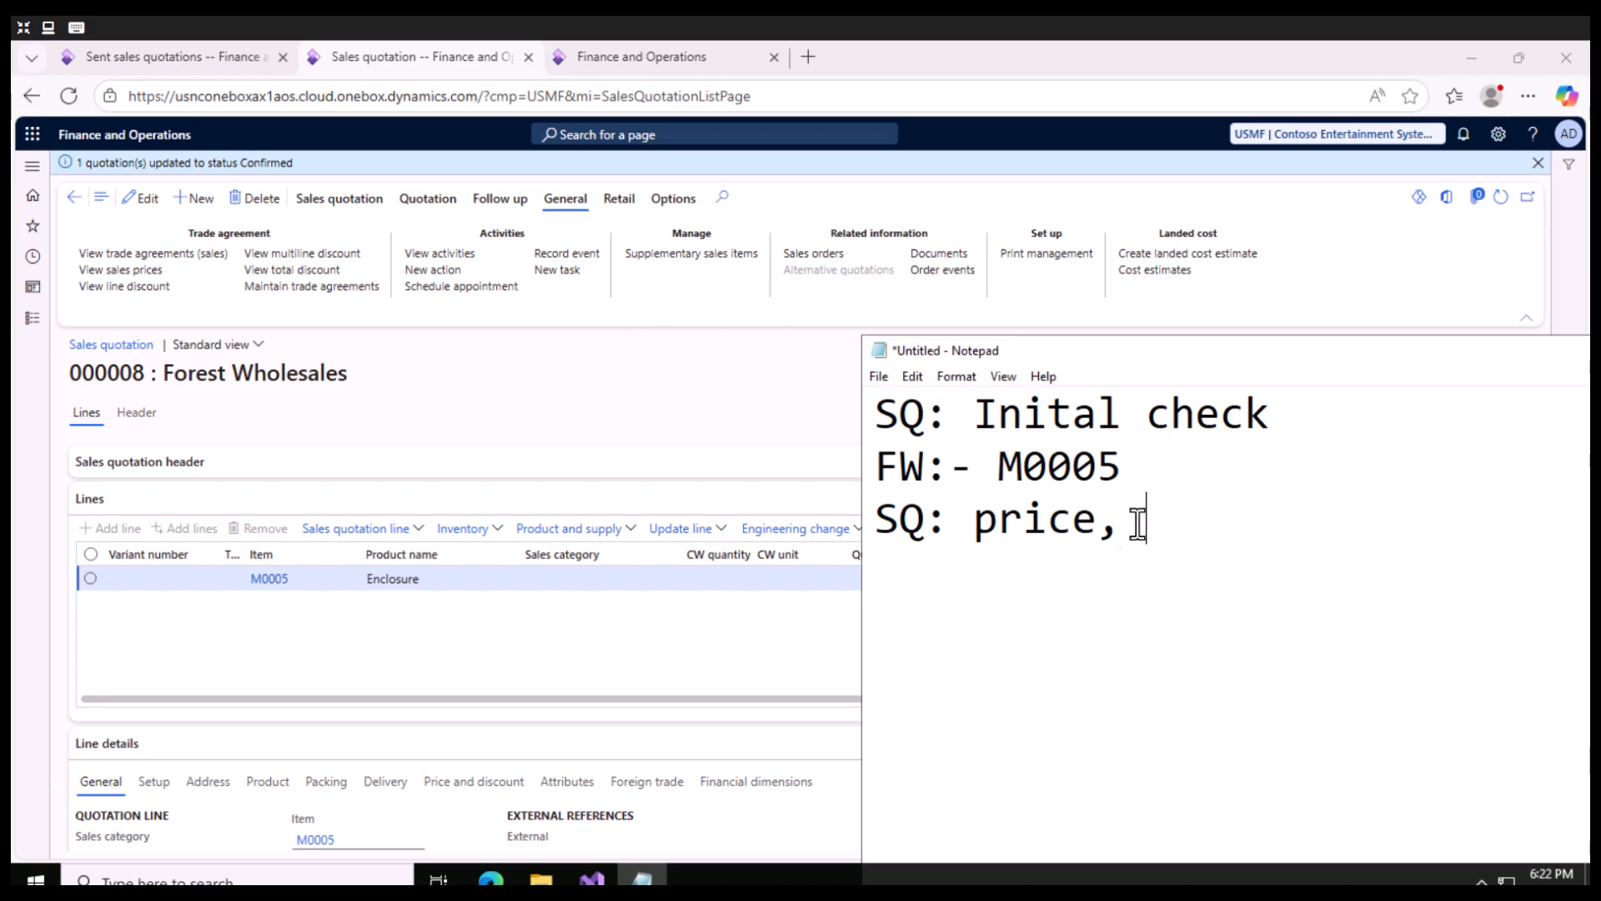
{"action": "key", "text": "Return"}
{"action": "type", "text": "FW"}
{"action": "left_click_drag", "start_coordinate": [973, 583], "coordinate": [851, 563]}
{"action": "left_click", "coordinate": [949, 584]}
- Review the confirmed quotation's available actions, request its related sales orders again and switch back to Notepad
{"action": "left_click", "coordinate": [427, 200]}
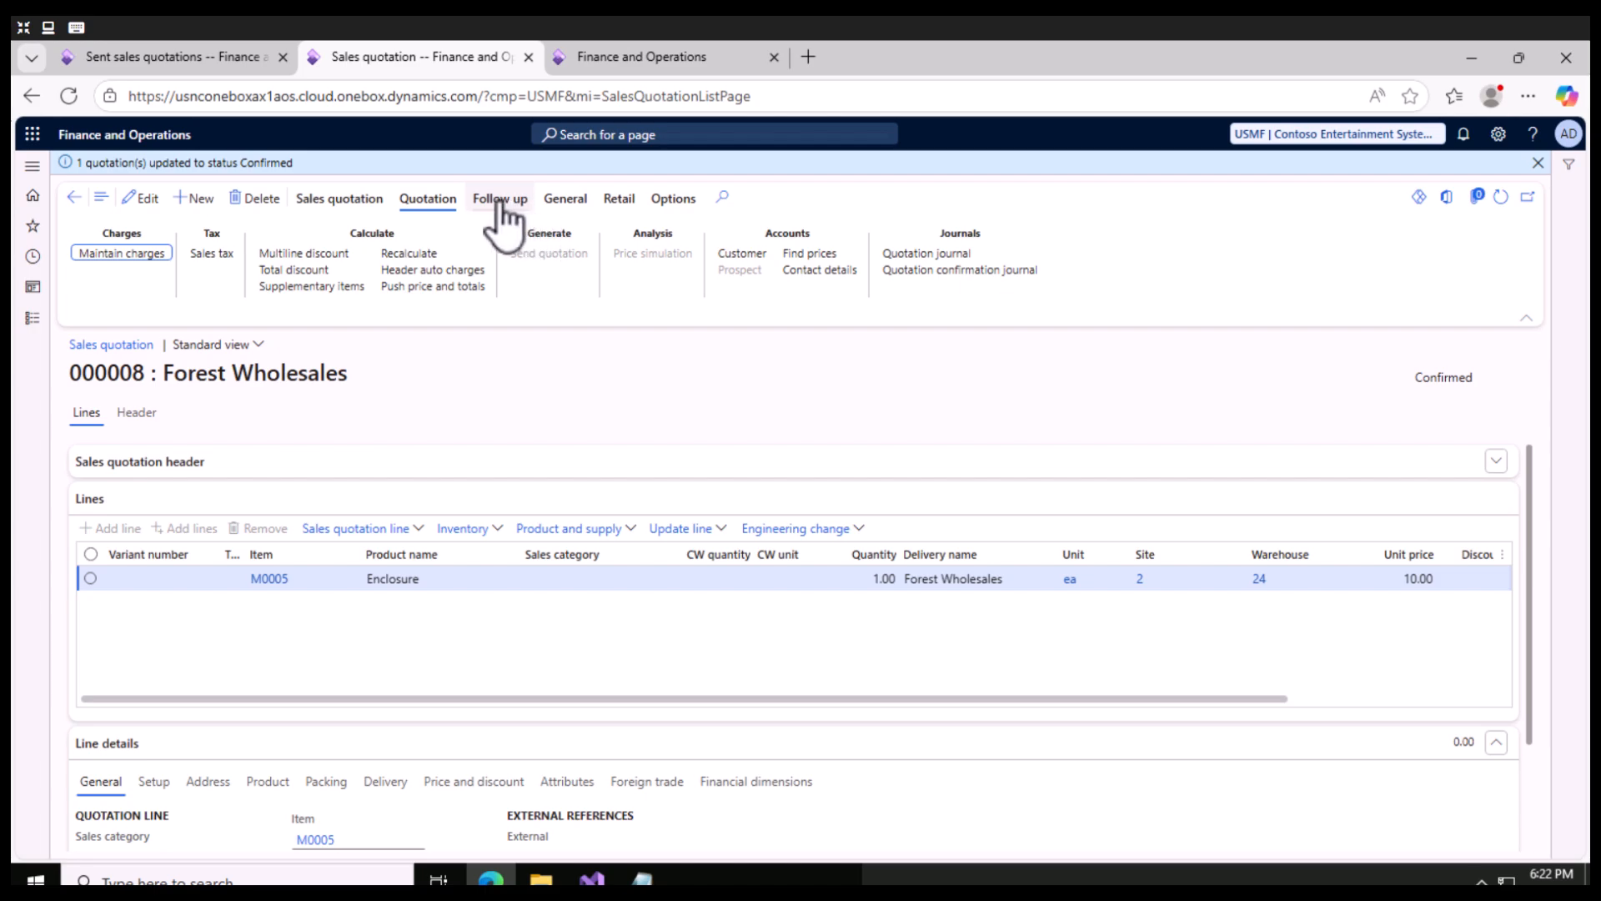
{"action": "left_click", "coordinate": [499, 204]}
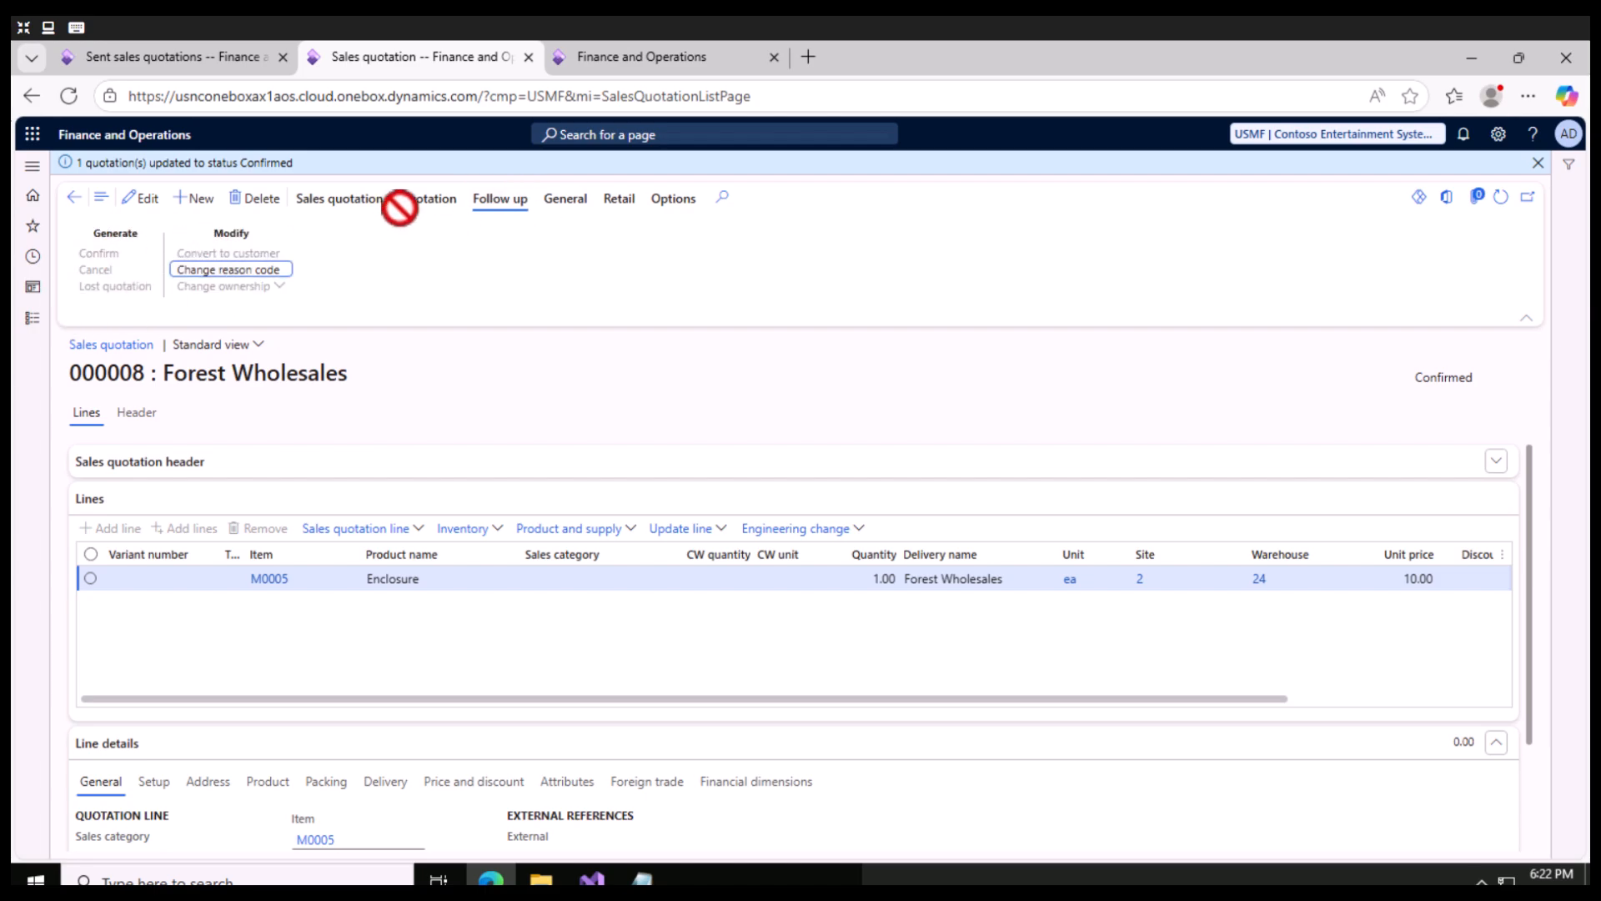
{"action": "left_click", "coordinate": [429, 200]}
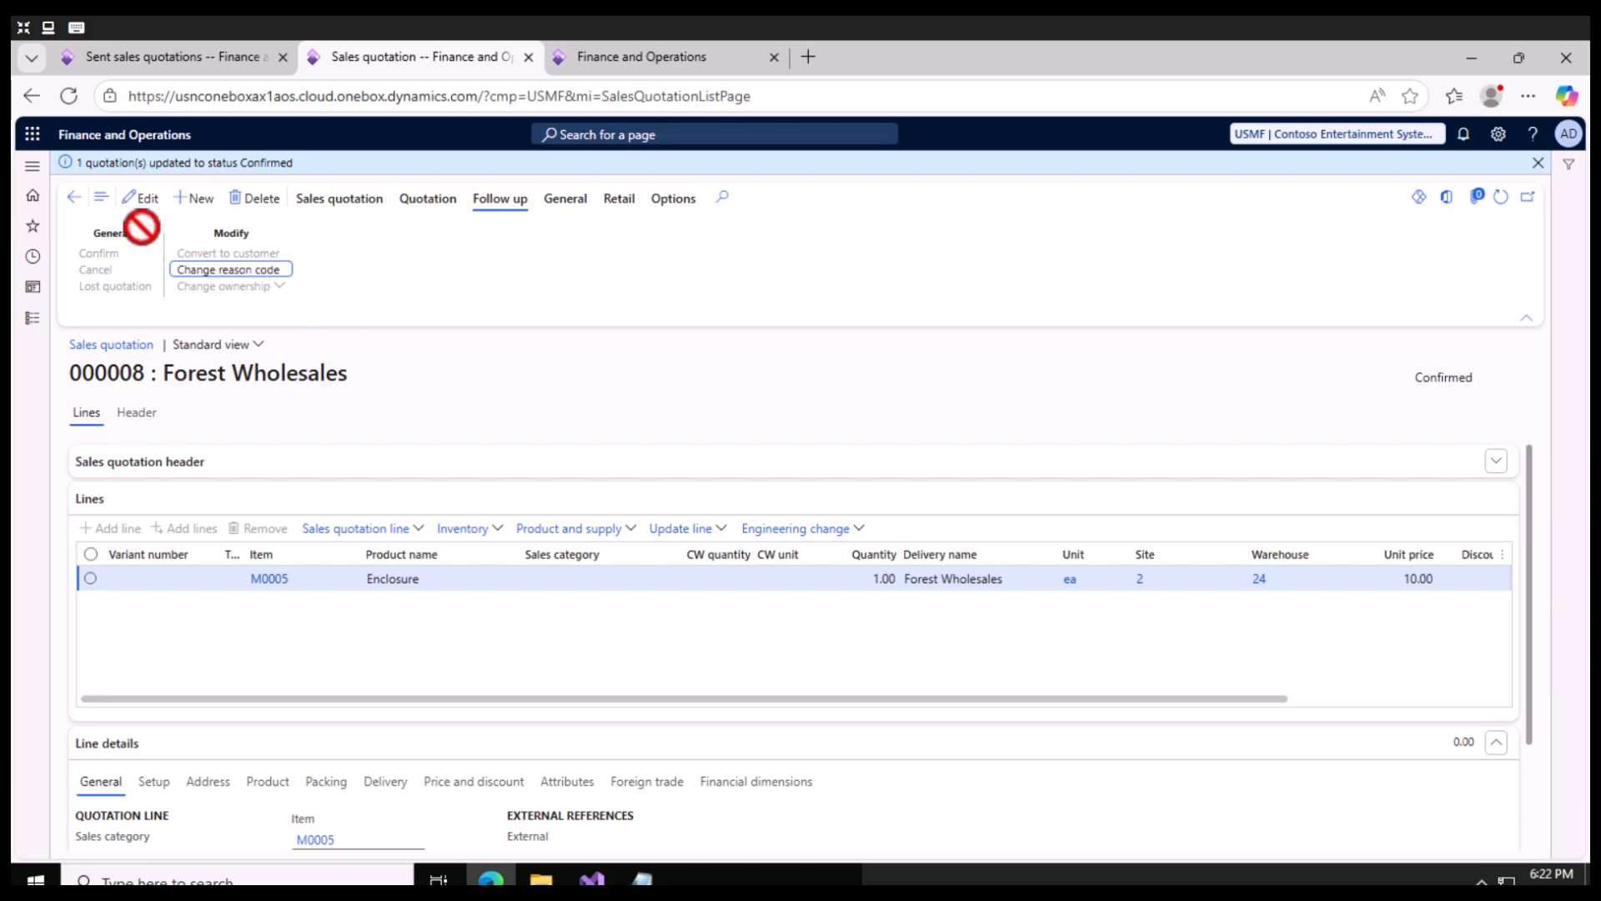
{"action": "left_click", "coordinate": [571, 200]}
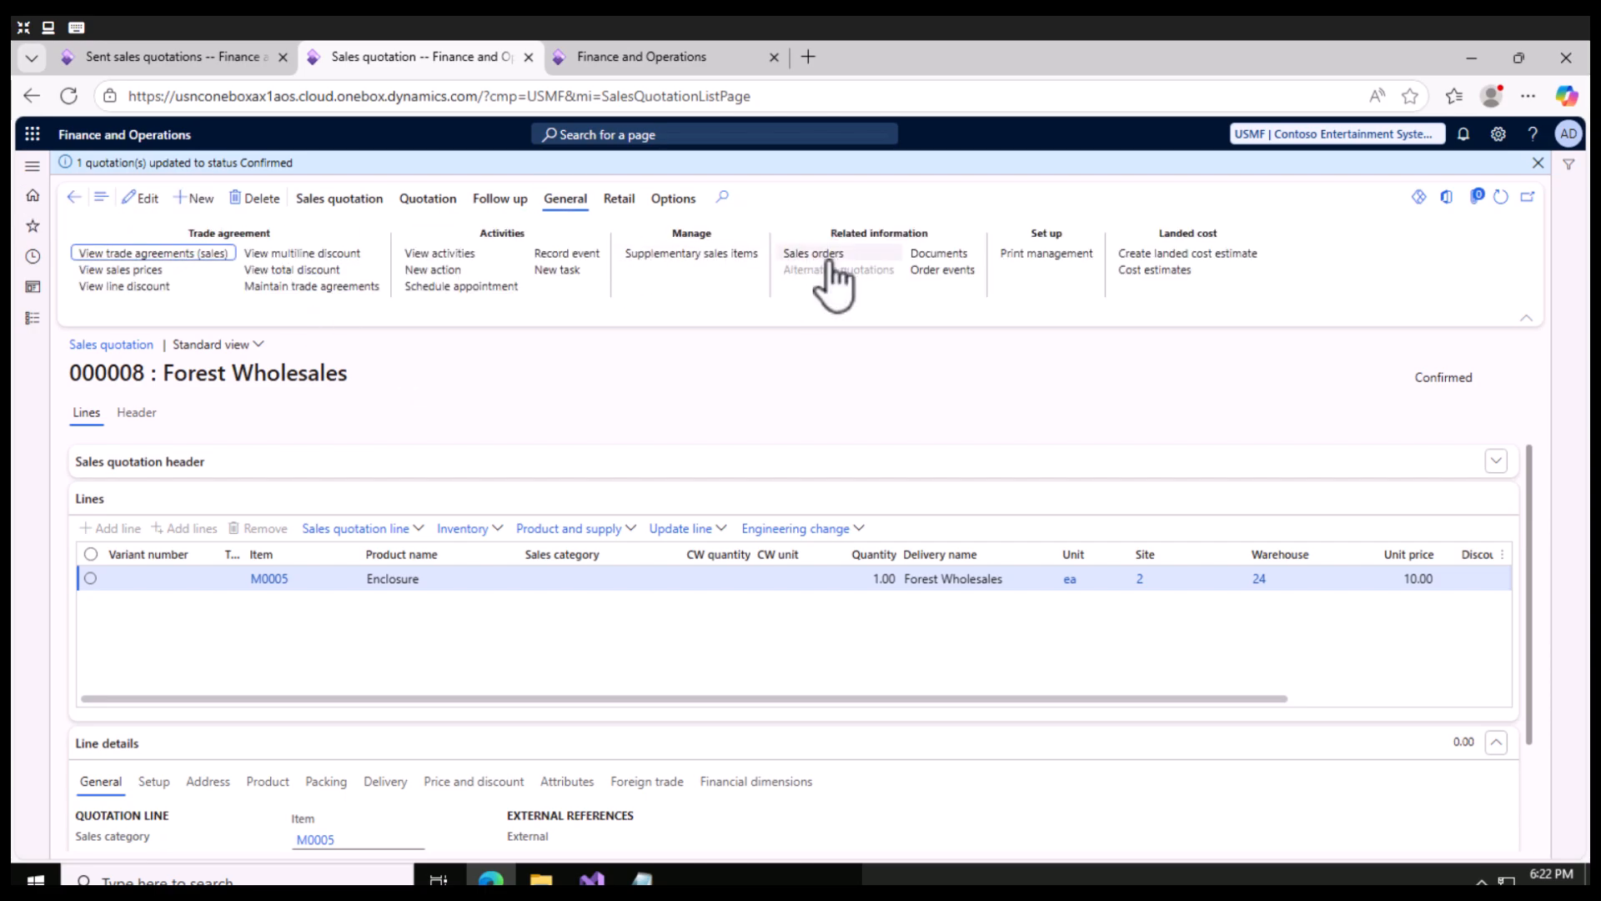
{"action": "left_click", "coordinate": [831, 263]}
{"action": "left_click", "coordinate": [642, 878]}
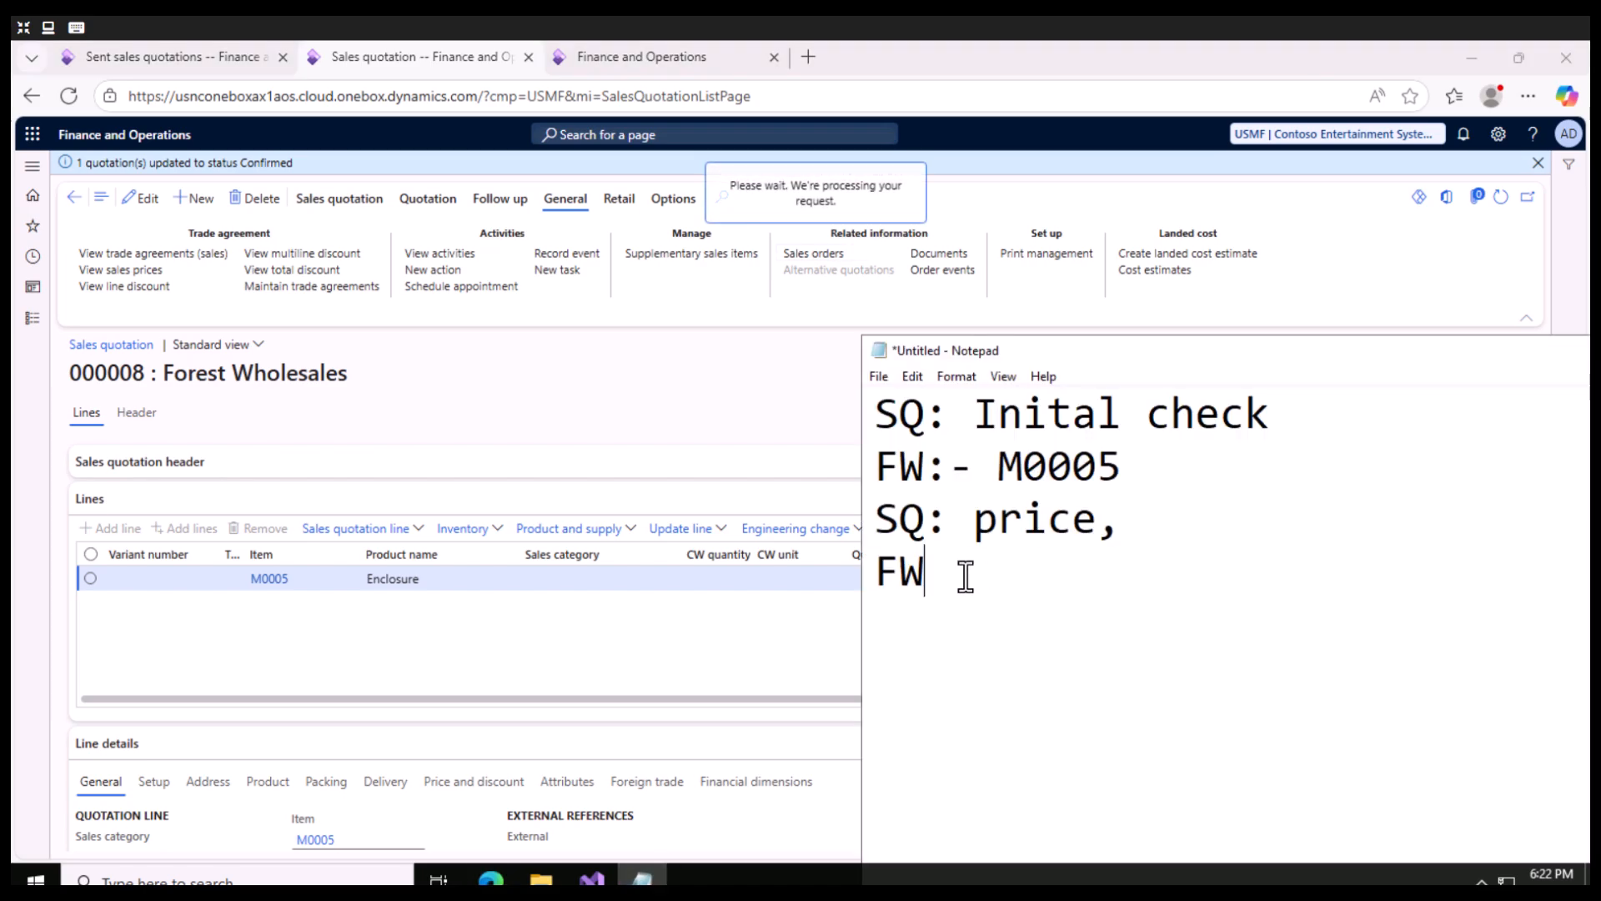